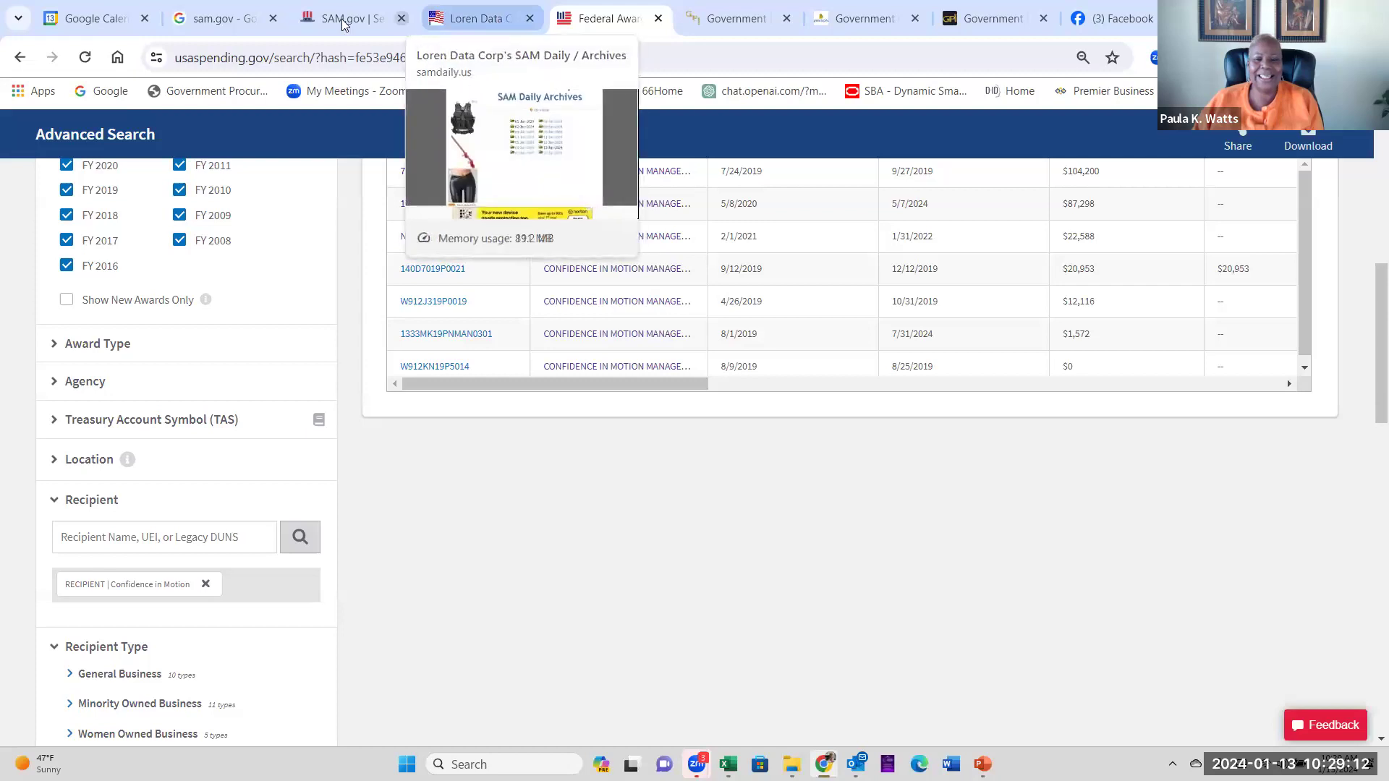
Review the active contract opportunities matching the keyword catering on SAM.gov, checking notice types and dates
click(343, 23)
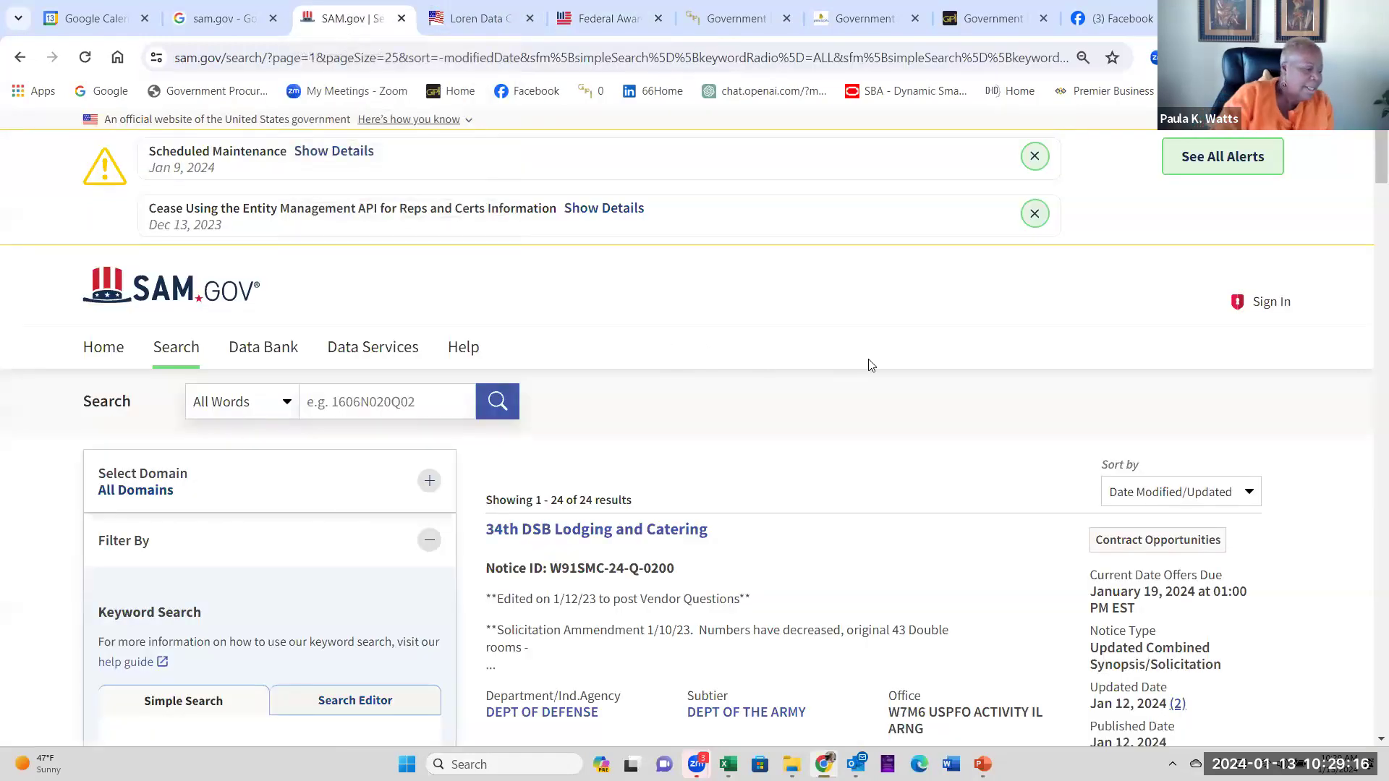
scroll(871, 366, down, 3)
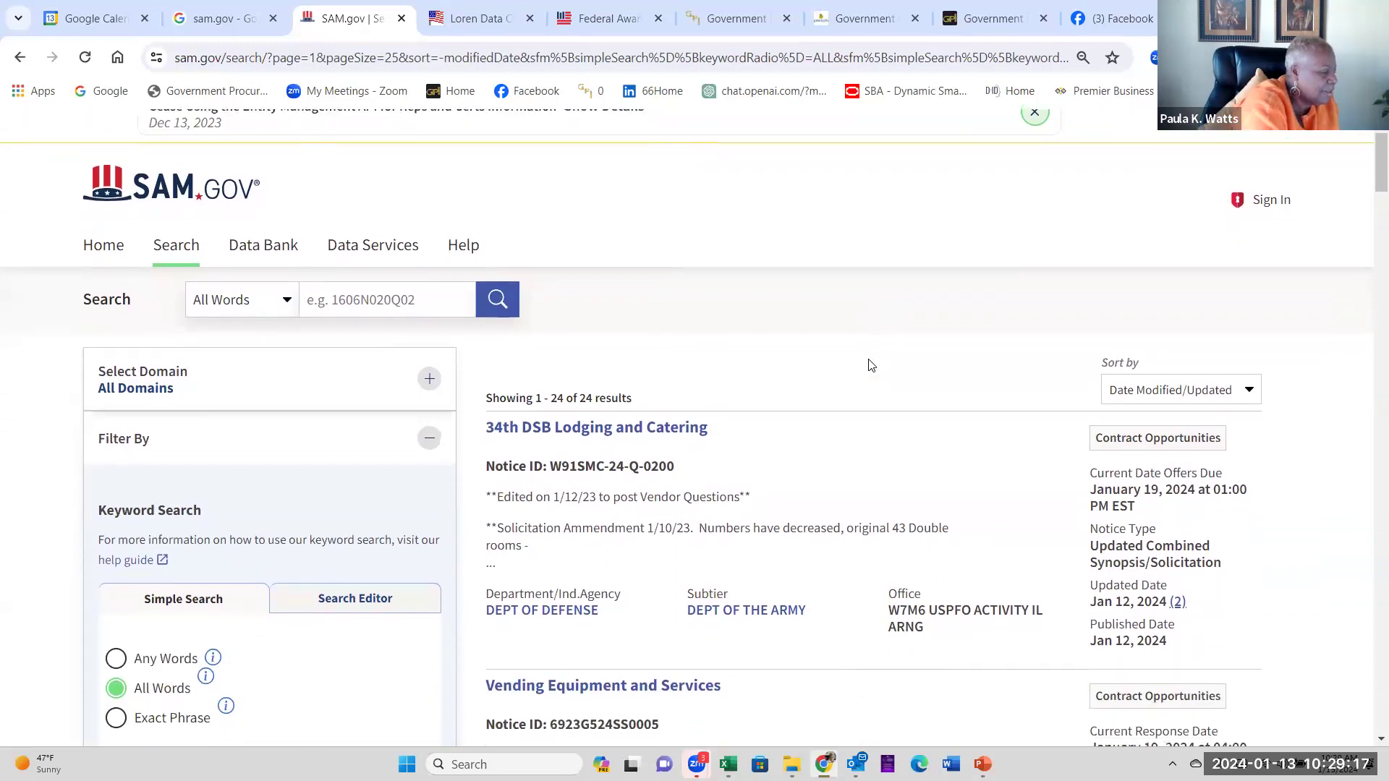
scroll(871, 365, down, 1)
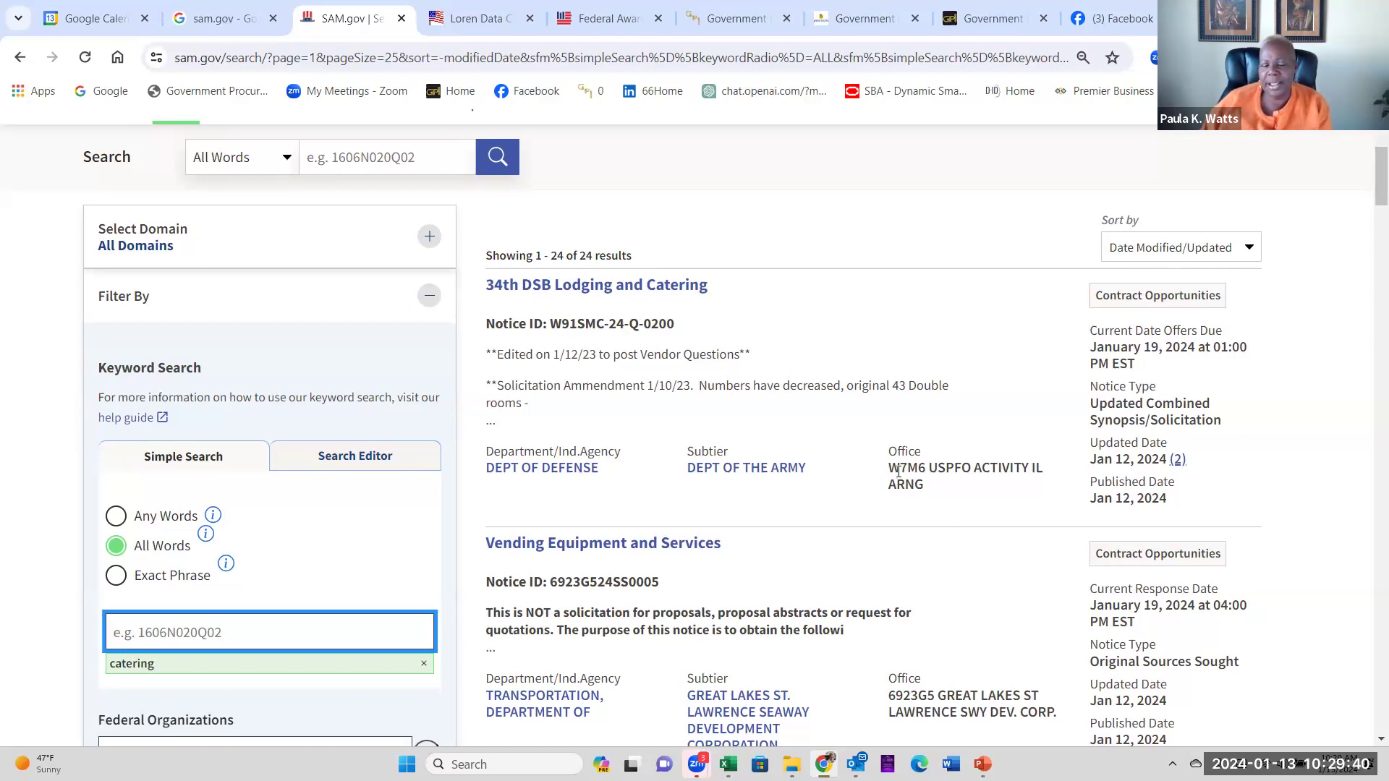
scroll(898, 470, down, 8)
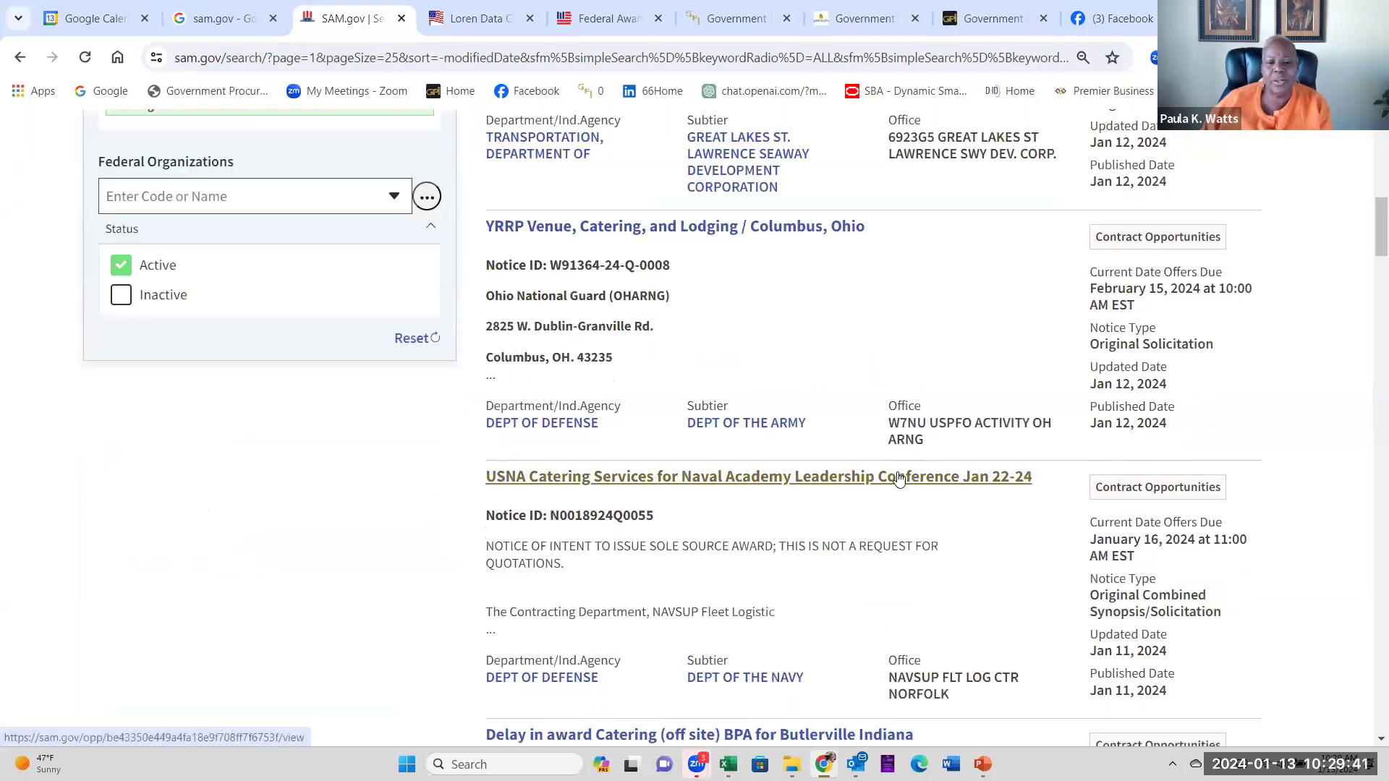
scroll(952, 452, down, 16)
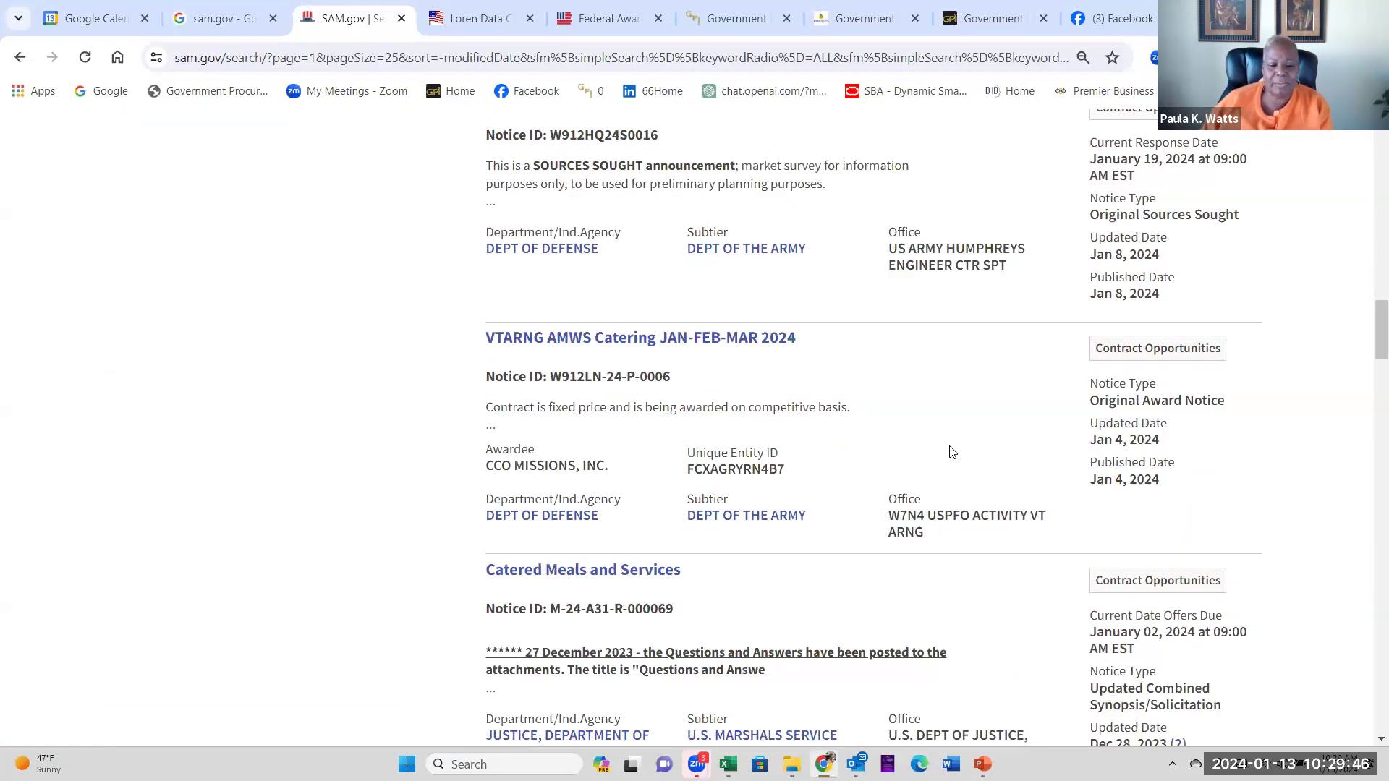
scroll(952, 453, down, 8)
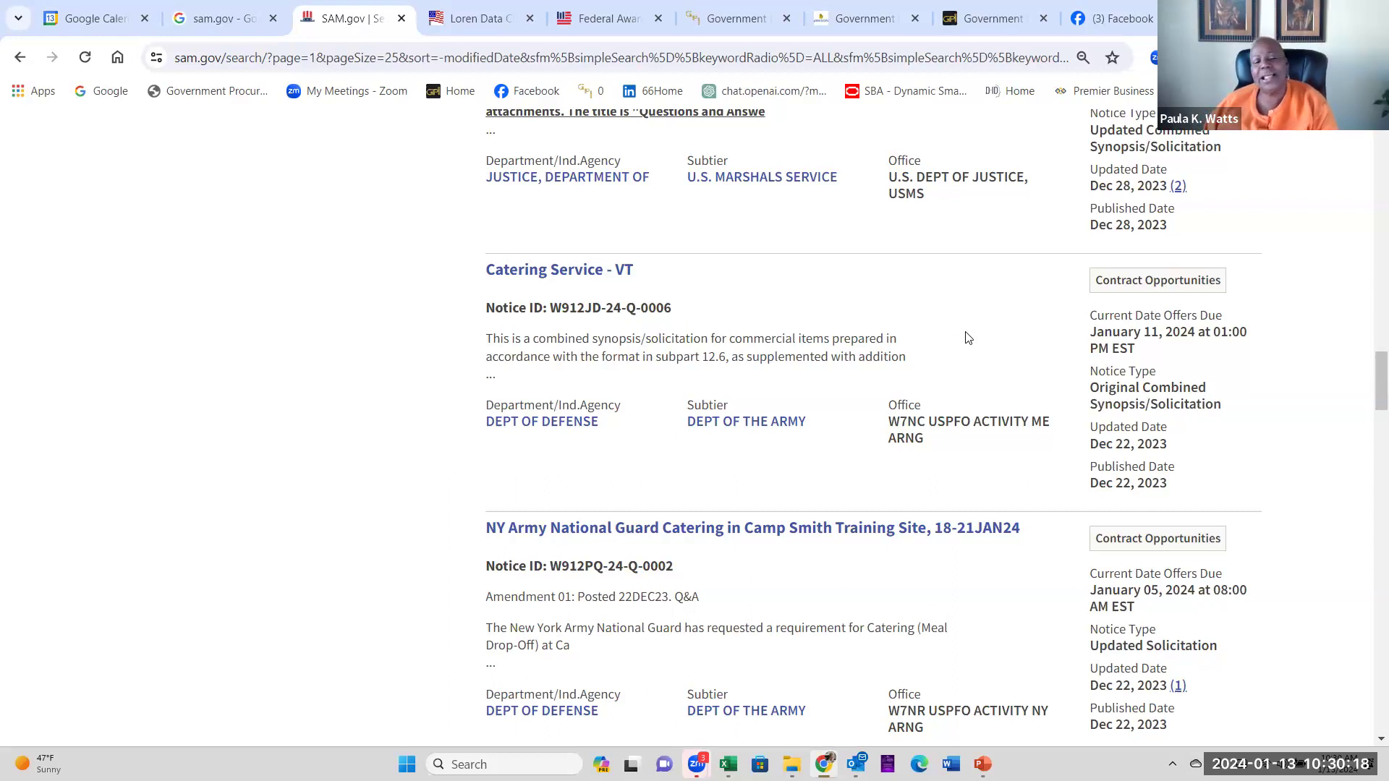
scroll(968, 338, up, 10)
scroll(967, 338, up, 10)
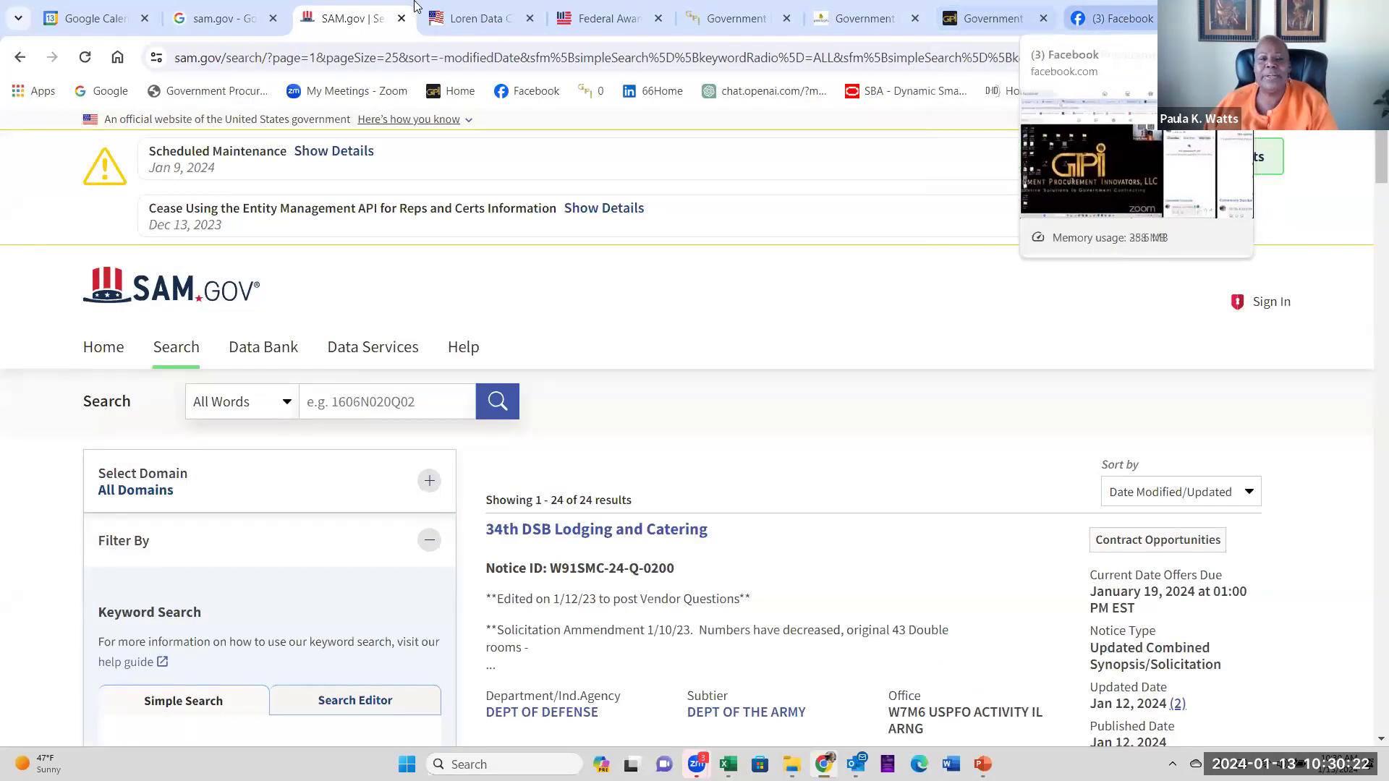
Return to the USAspending award search and open the site's homepage in a separate browser tab
click(591, 24)
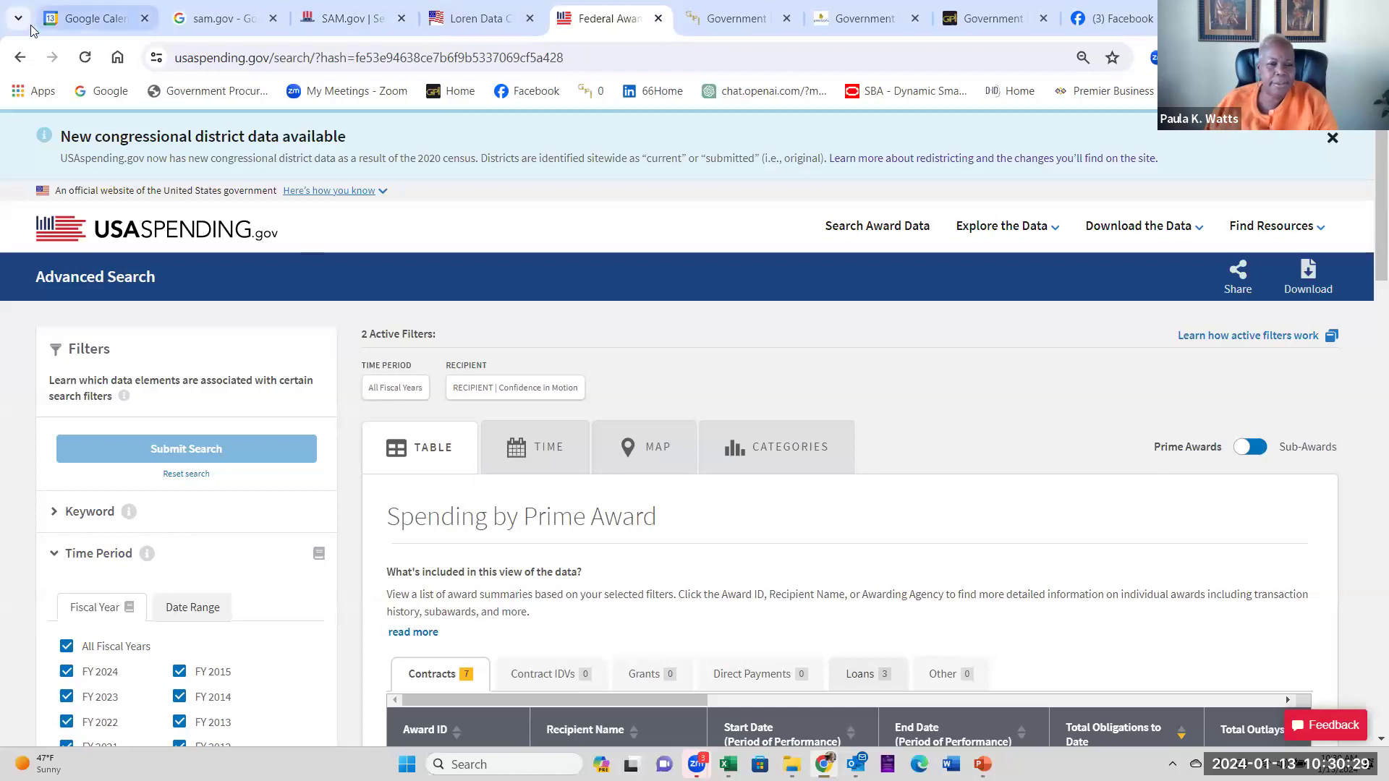
right_click(112, 230)
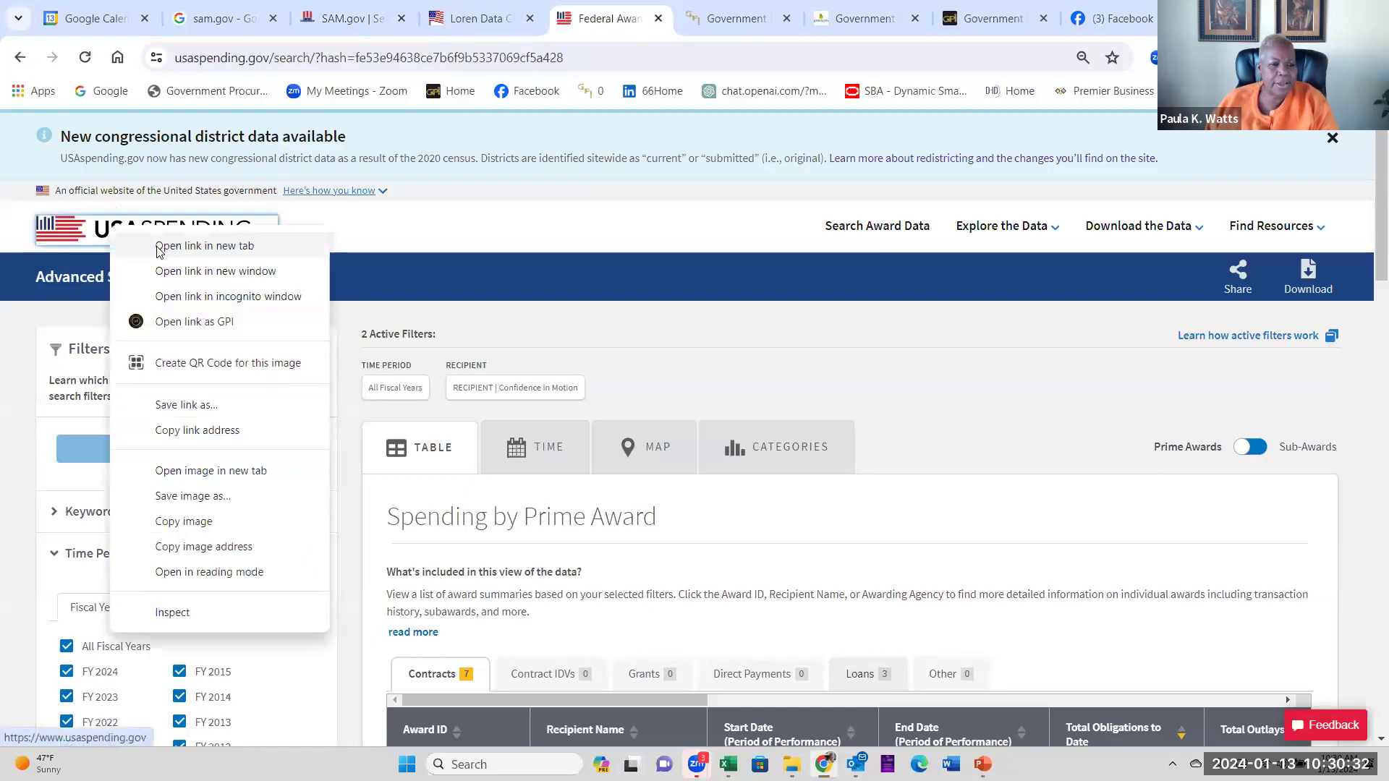
click(163, 248)
click(653, 21)
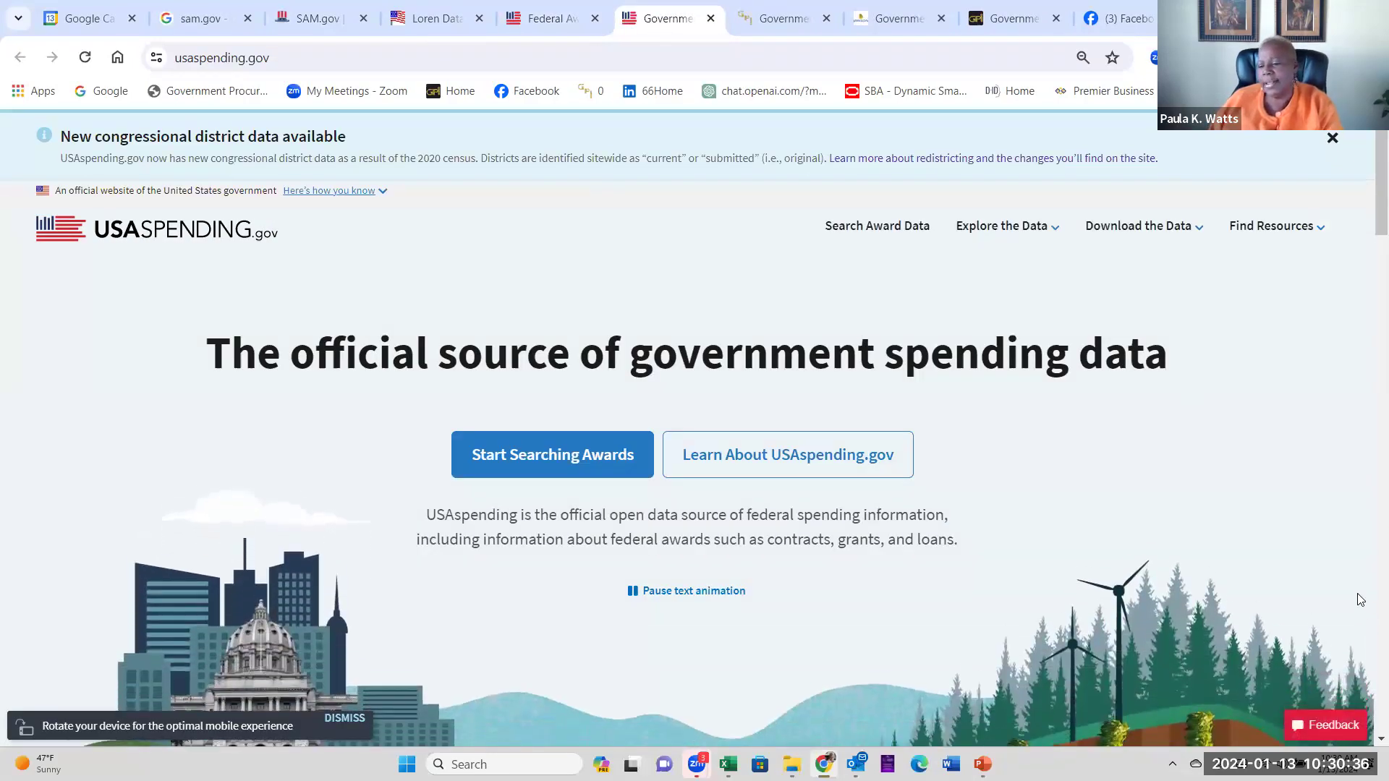
Look through the USAspending homepage, including its spending summary, featured content, word of the day, award data search and spending profiles
scroll(1369, 742, down, 1)
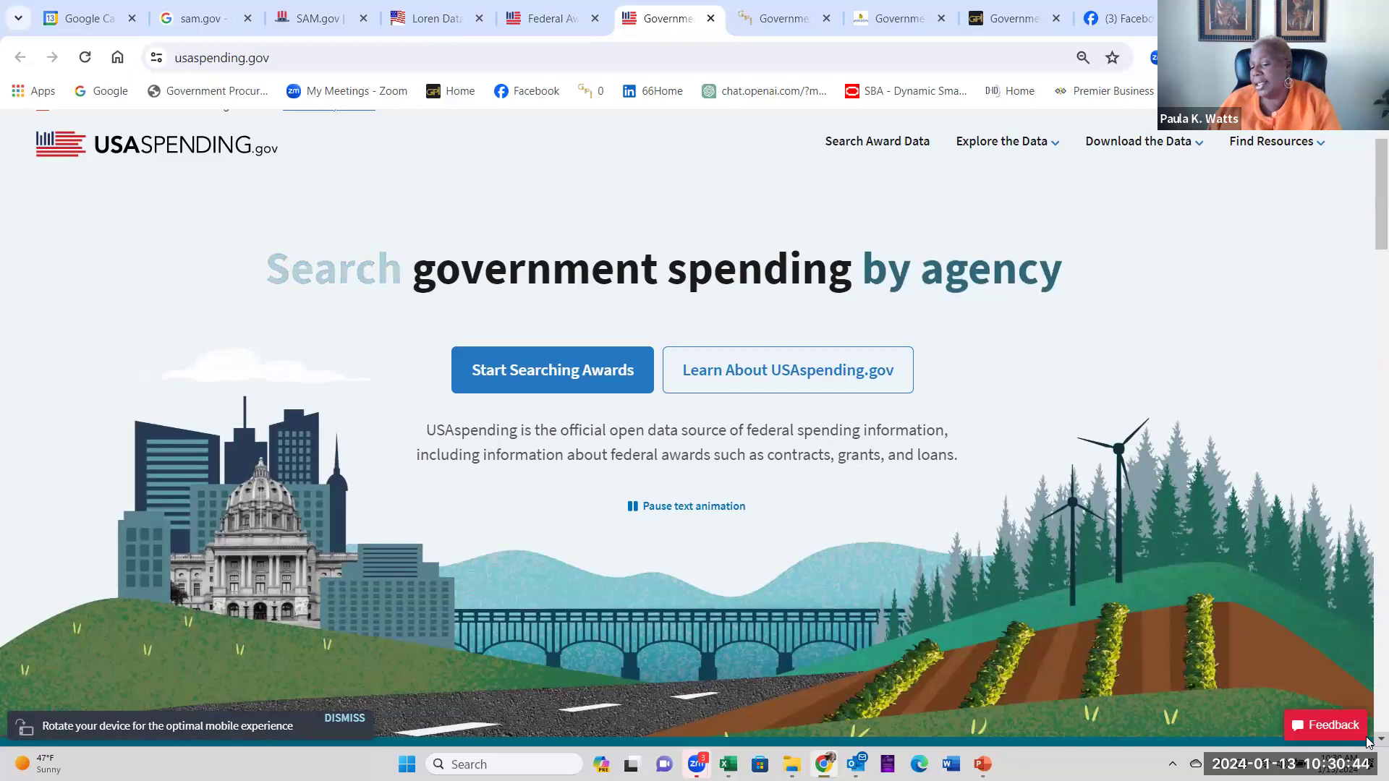
scroll(1368, 742, down, 1)
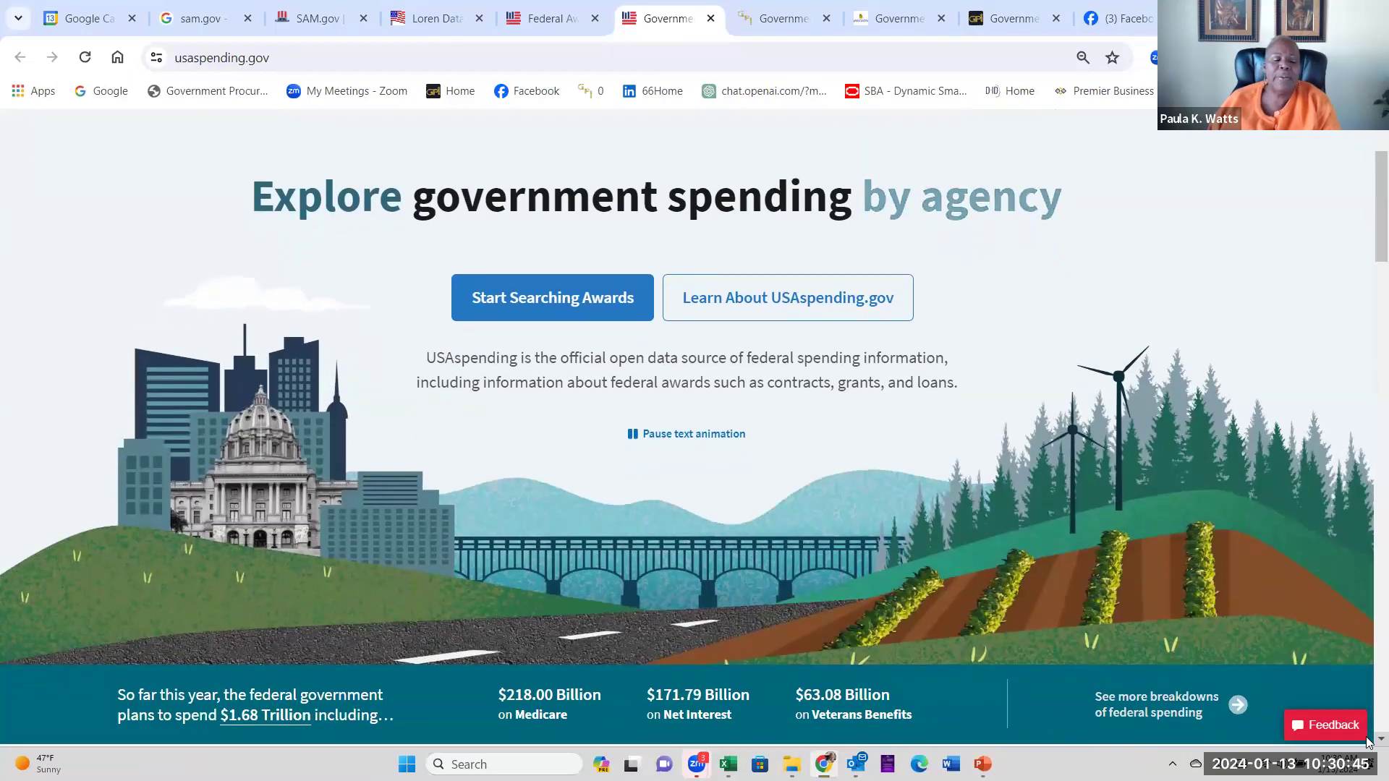
scroll(1368, 742, down, 1)
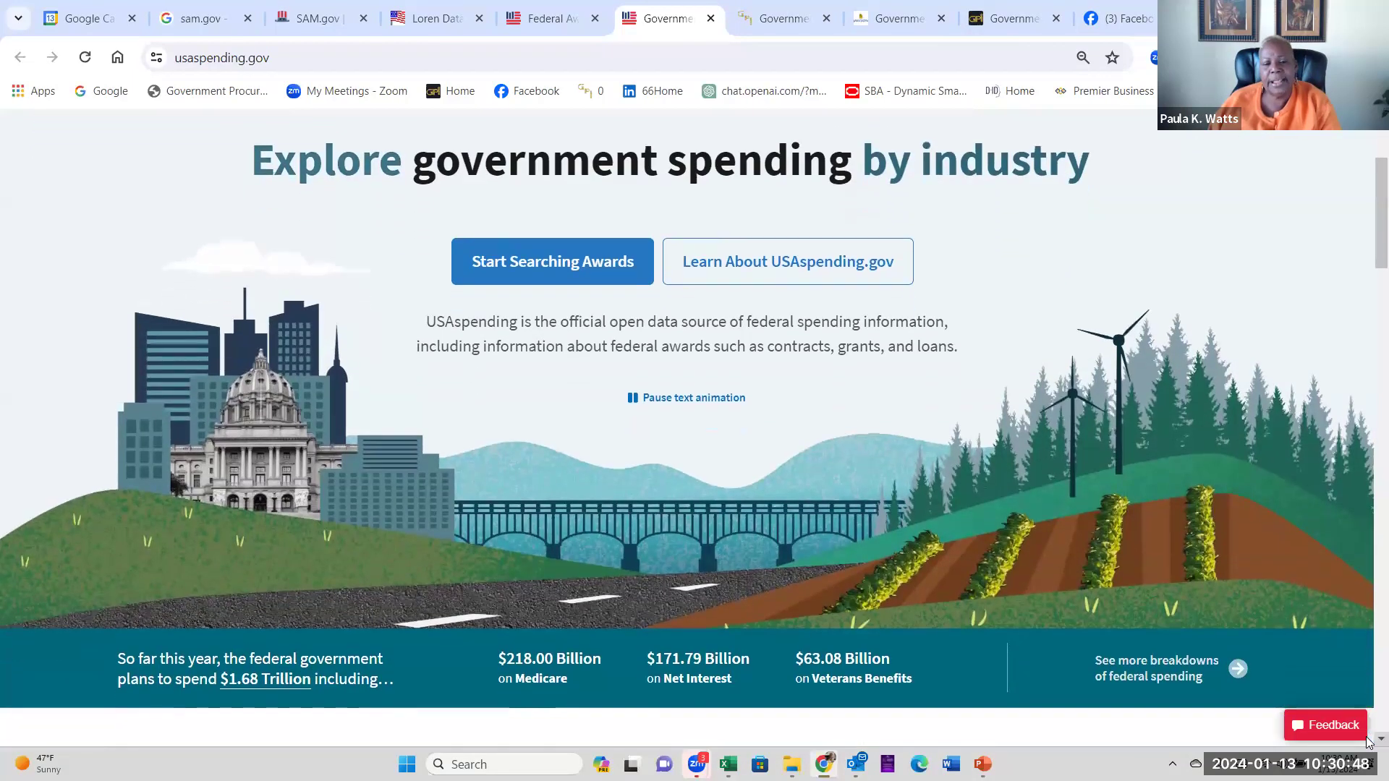
scroll(1369, 742, down, 1)
scroll(1368, 742, down, 3)
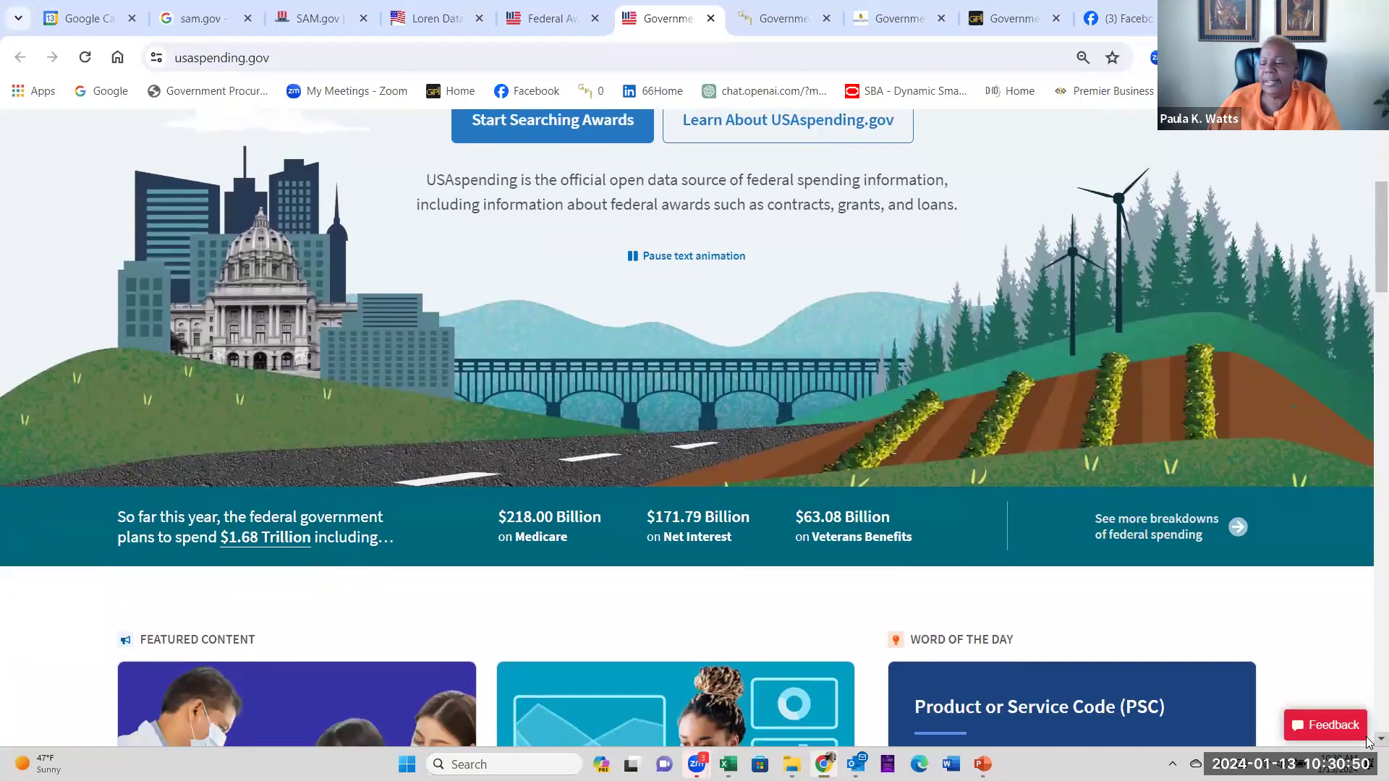
scroll(1368, 742, down, 2)
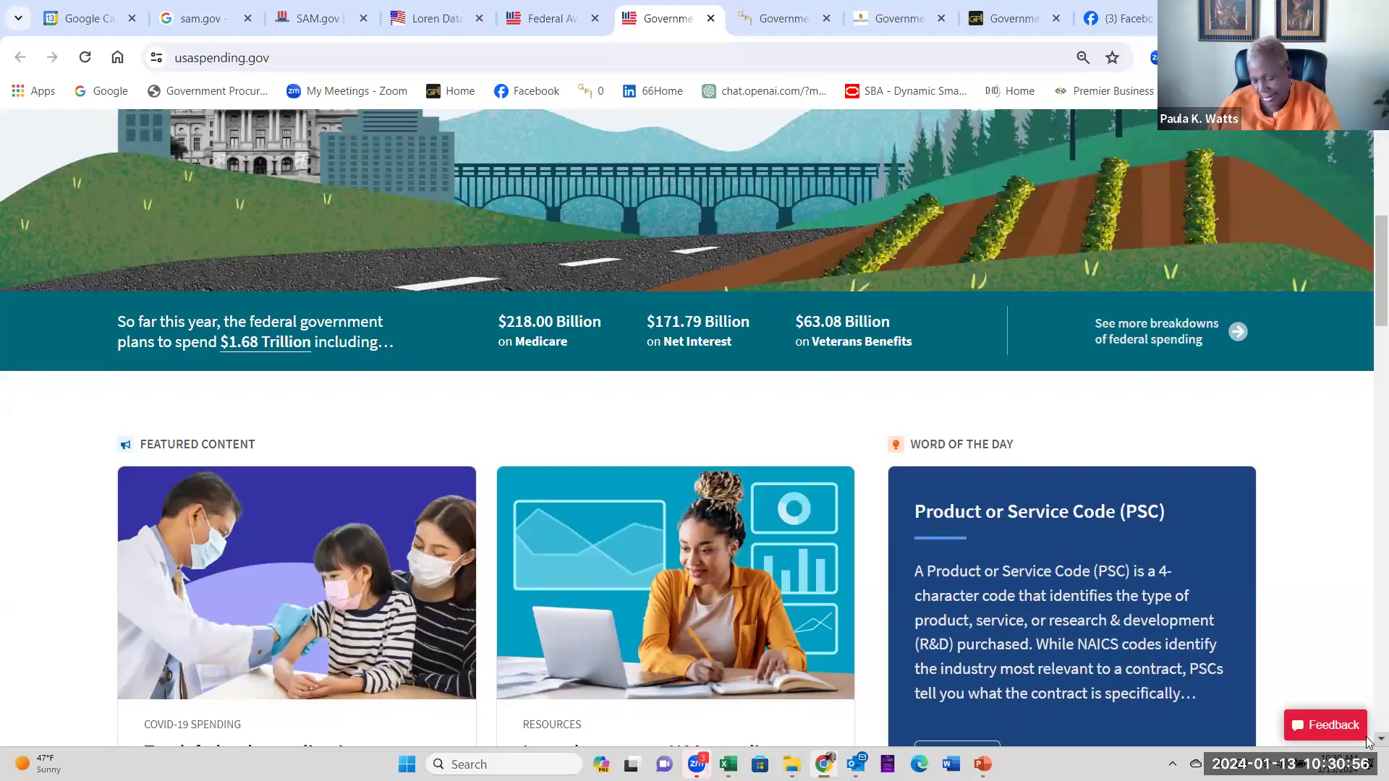
scroll(1368, 742, down, 1)
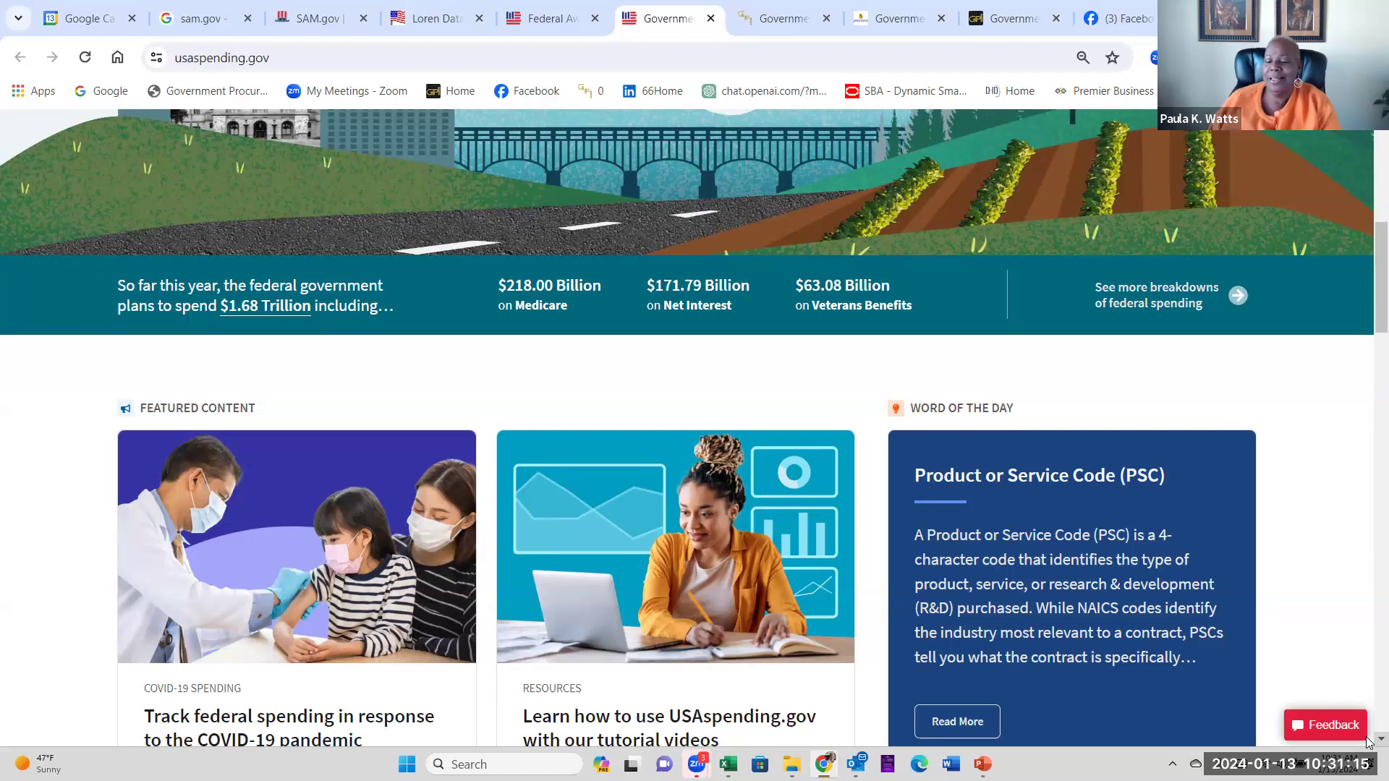
scroll(1368, 741, down, 3)
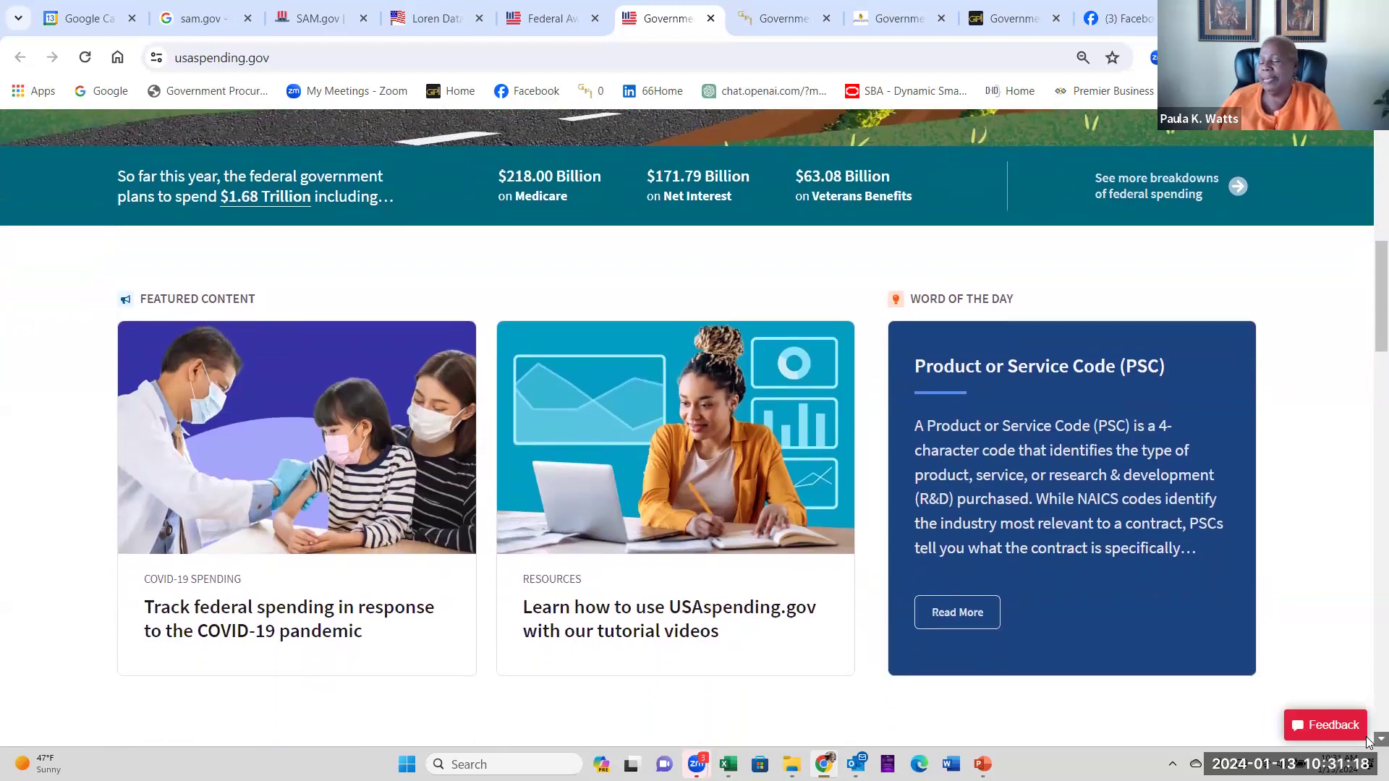
scroll(1367, 741, down, 2)
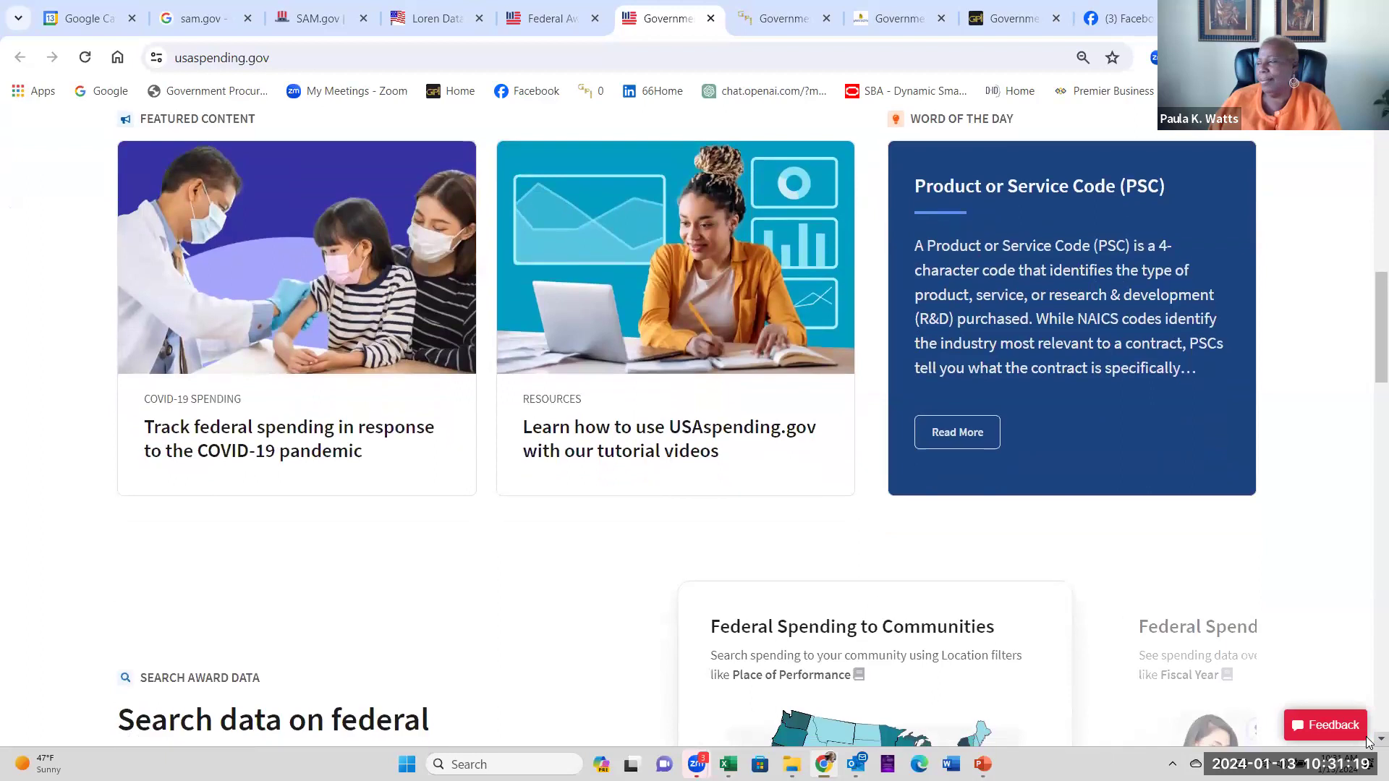
scroll(1368, 741, down, 2)
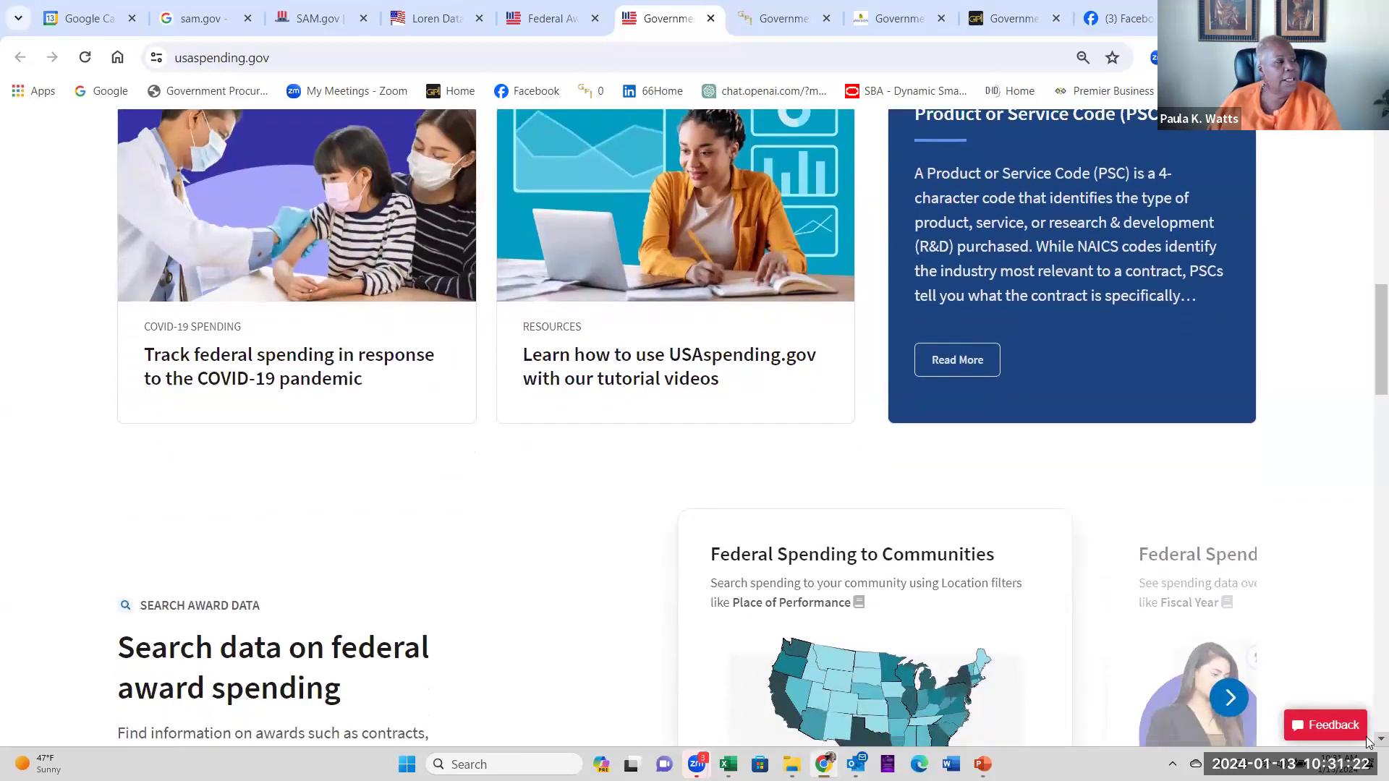
scroll(1368, 741, down, 1)
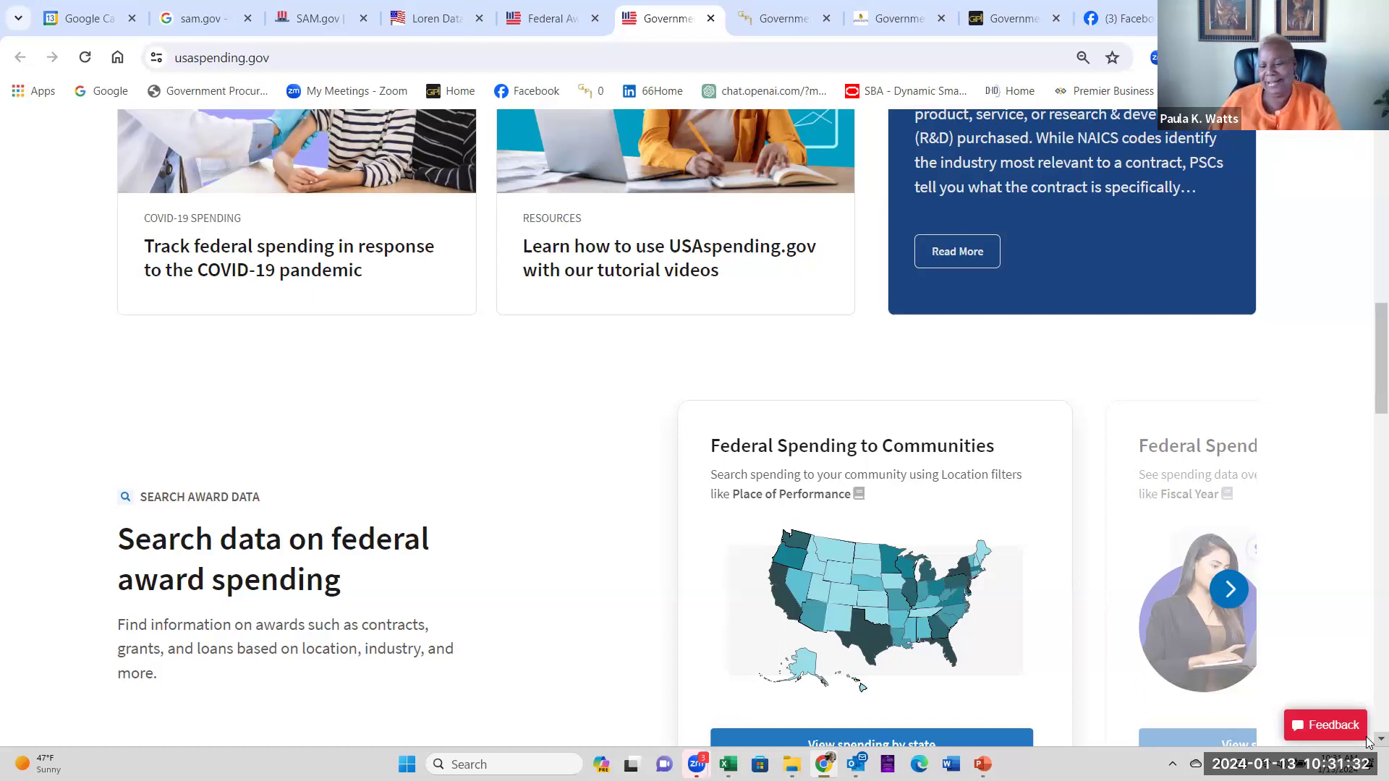
scroll(1367, 741, down, 1)
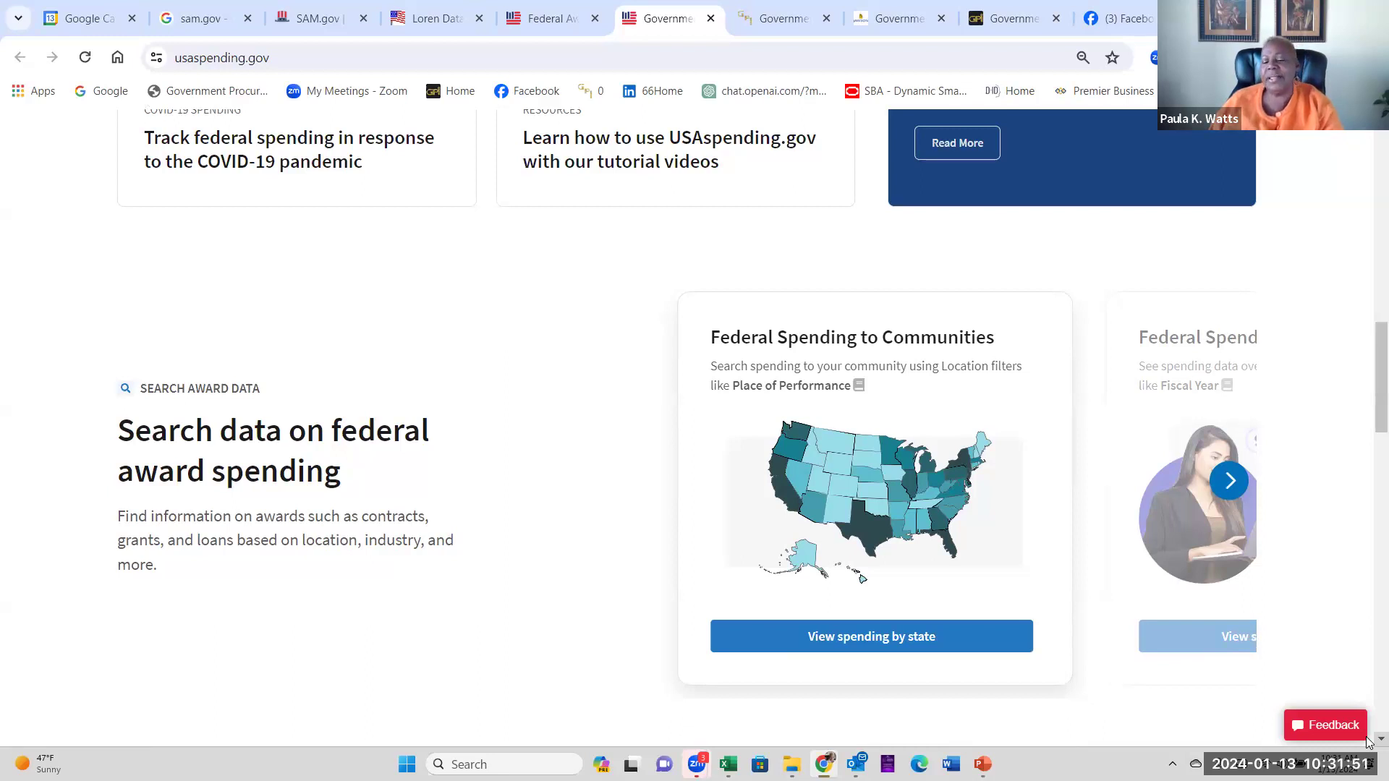
scroll(1367, 741, down, 1)
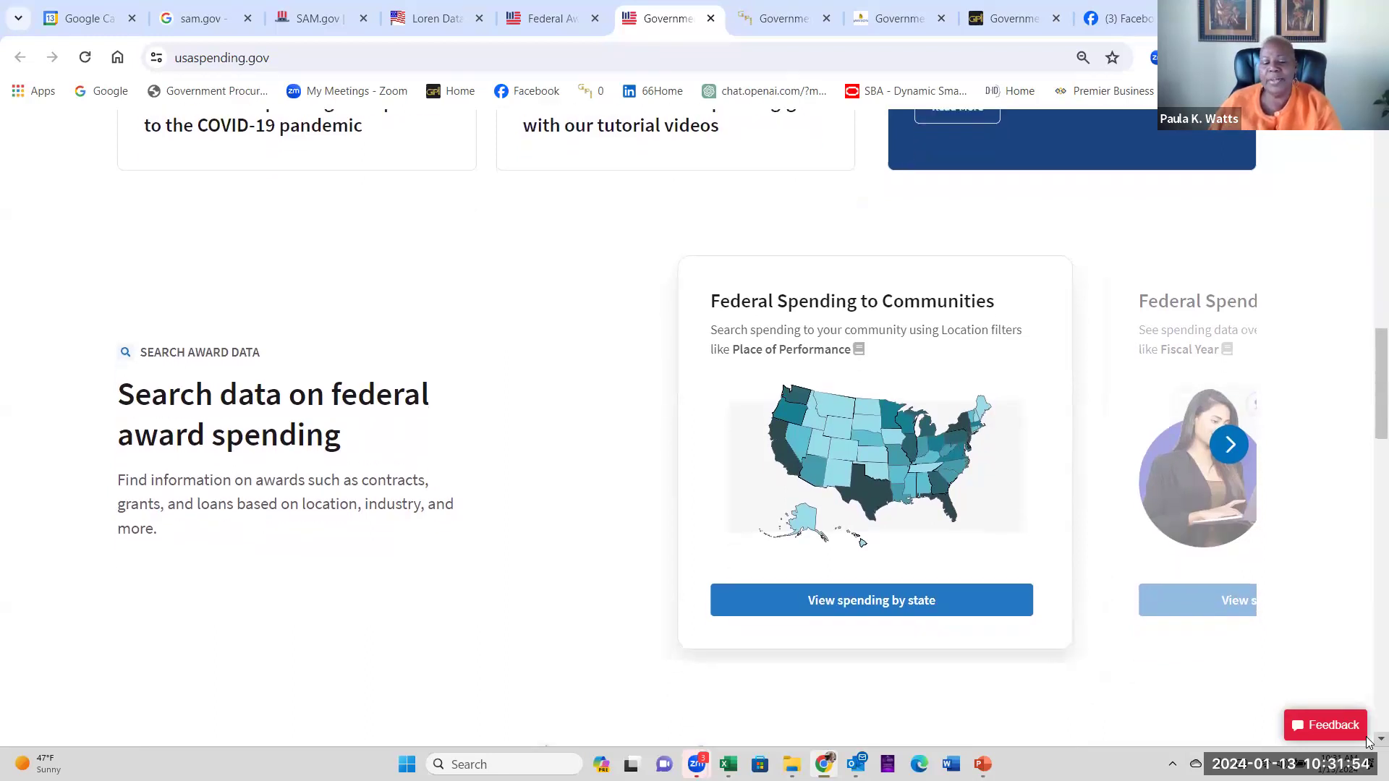
scroll(1367, 741, down, 1)
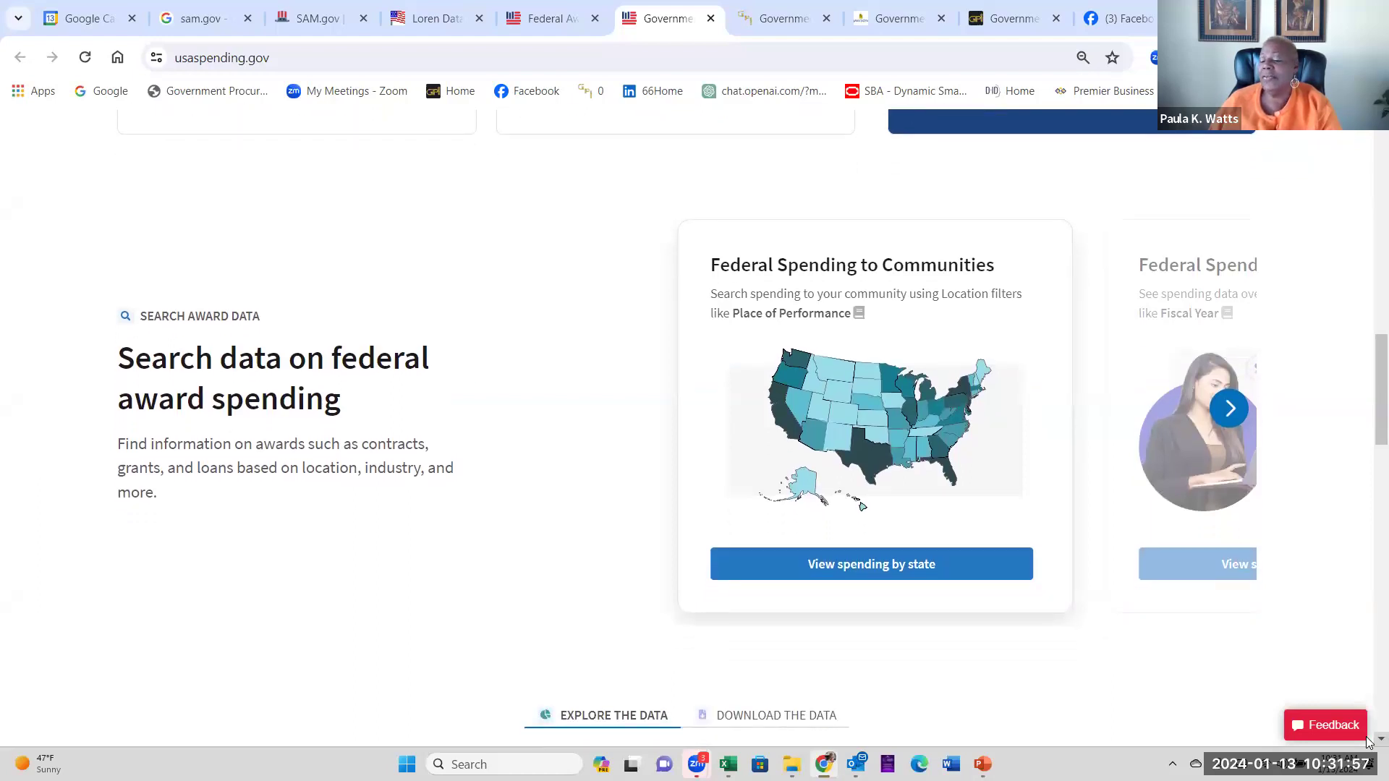
scroll(1367, 741, down, 3)
scroll(1367, 741, down, 2)
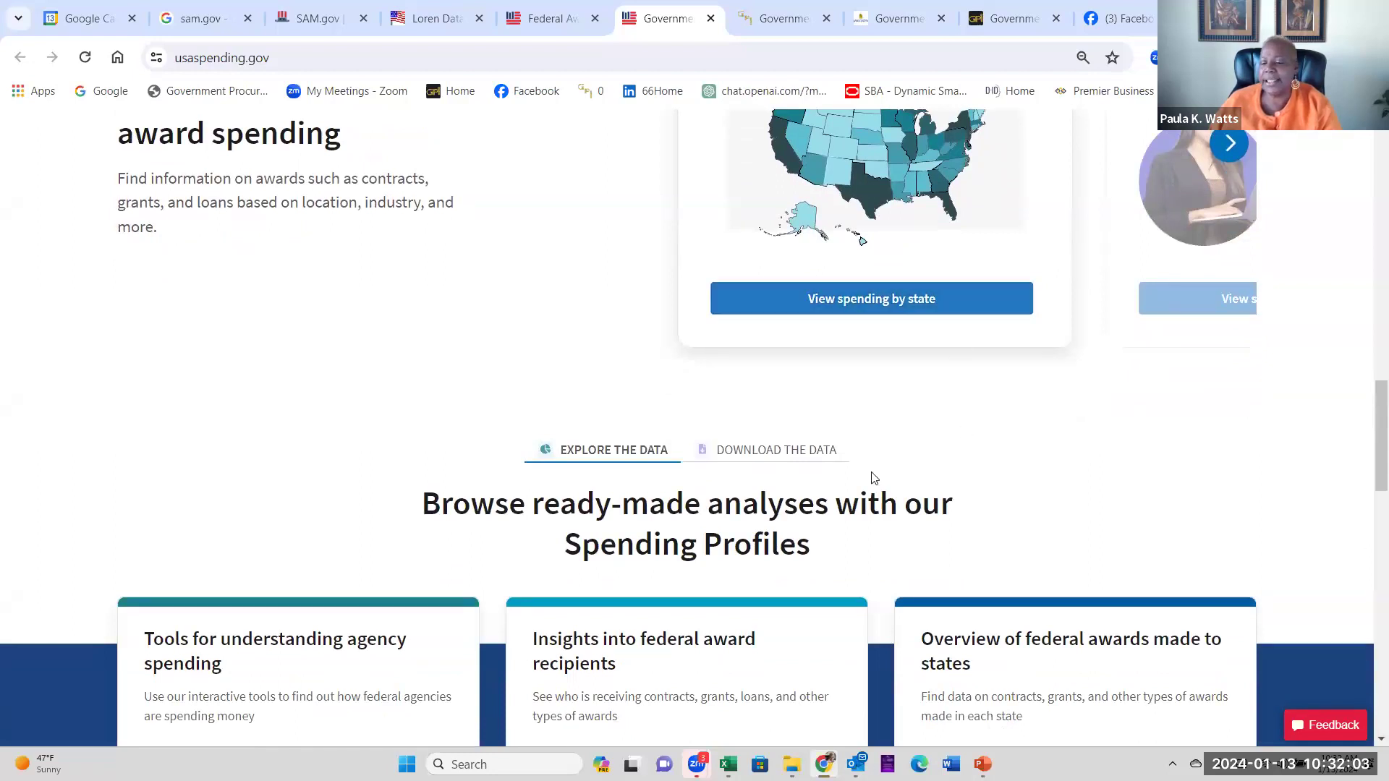
Open the spending-by-state view for Federal Spending to Communities and examine the state map and its filters
right_click(892, 303)
click(848, 305)
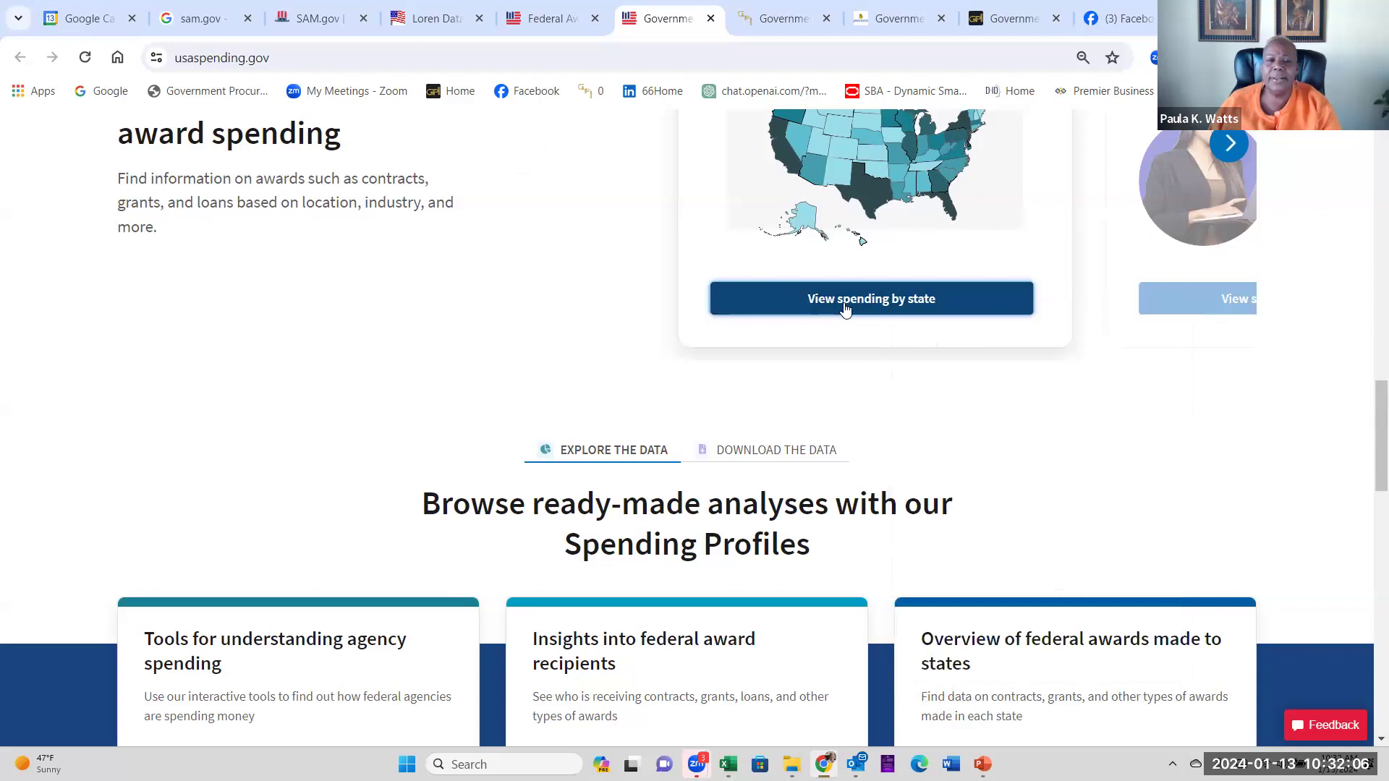
click(850, 302)
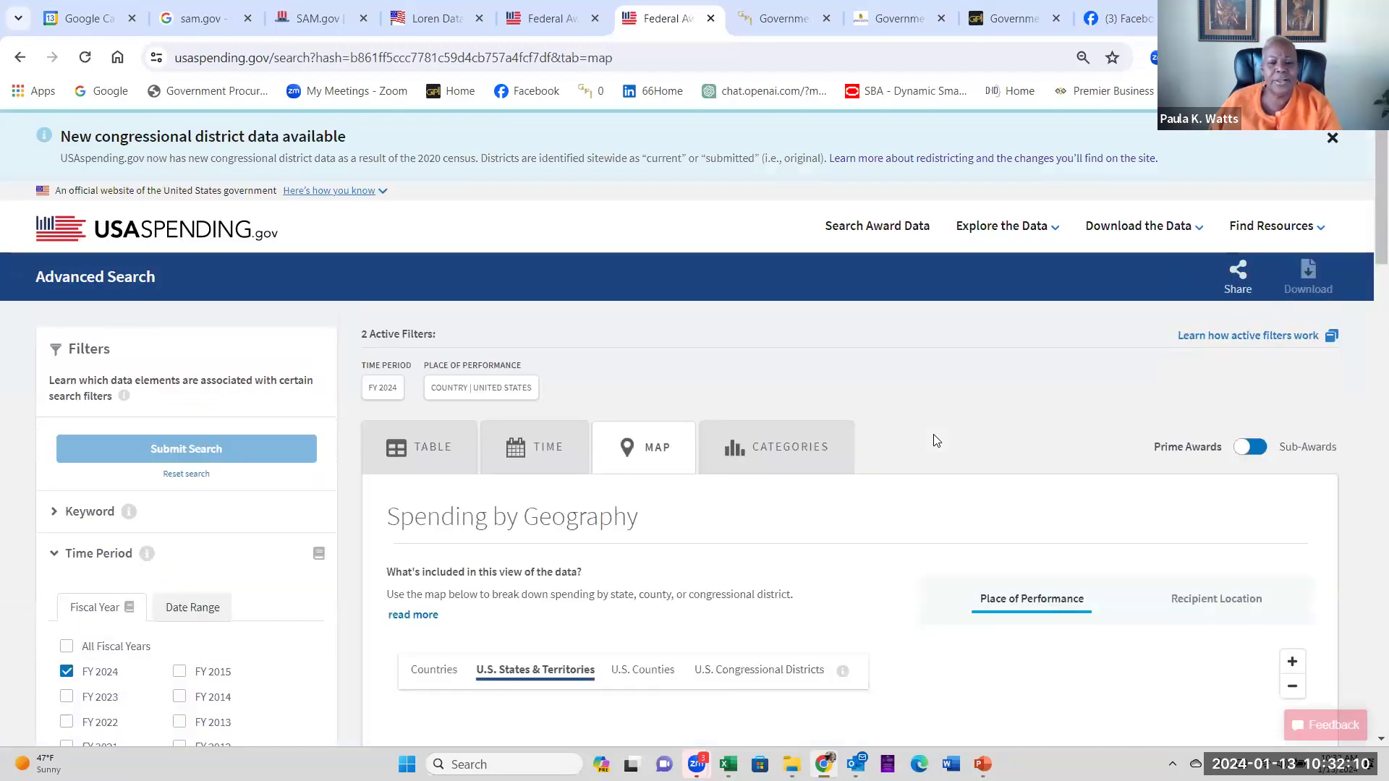
scroll(934, 441, down, 10)
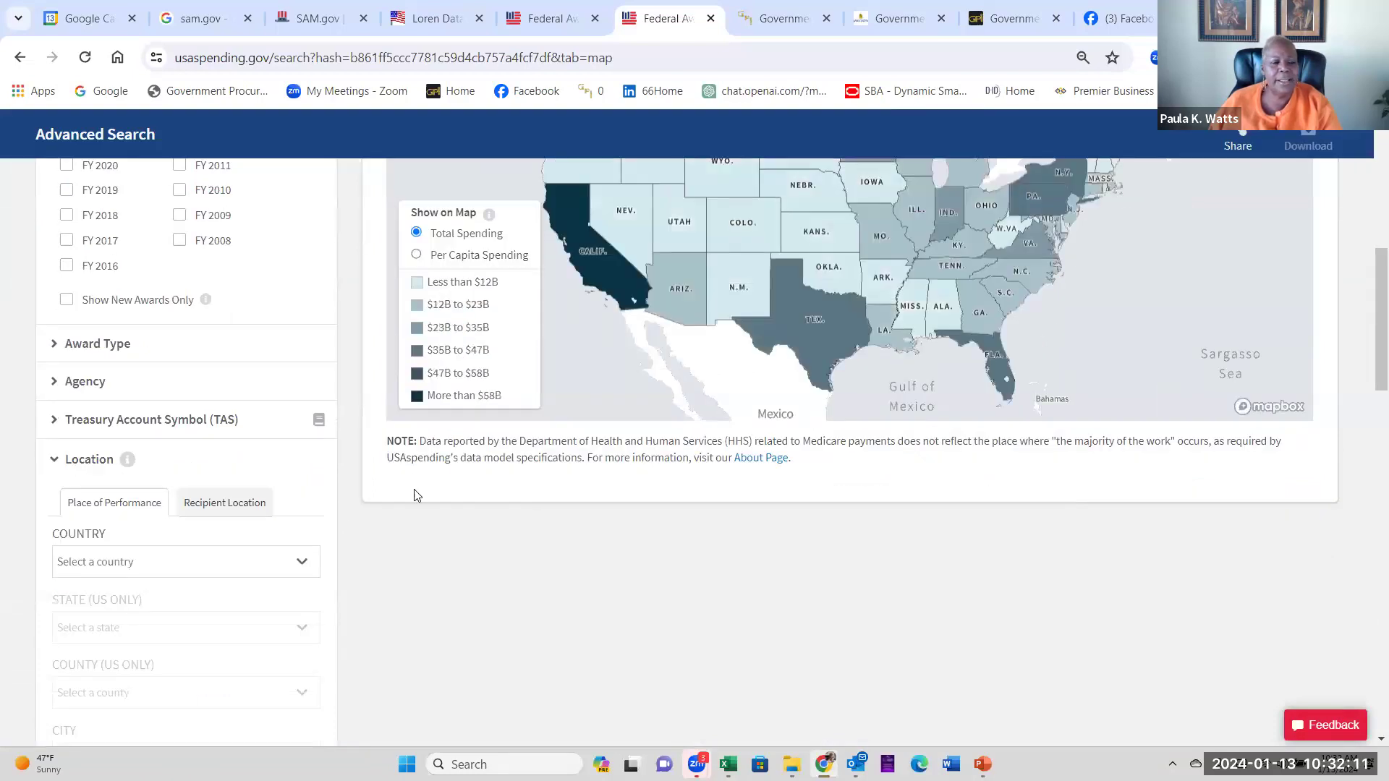
scroll(853, 456, up, 10)
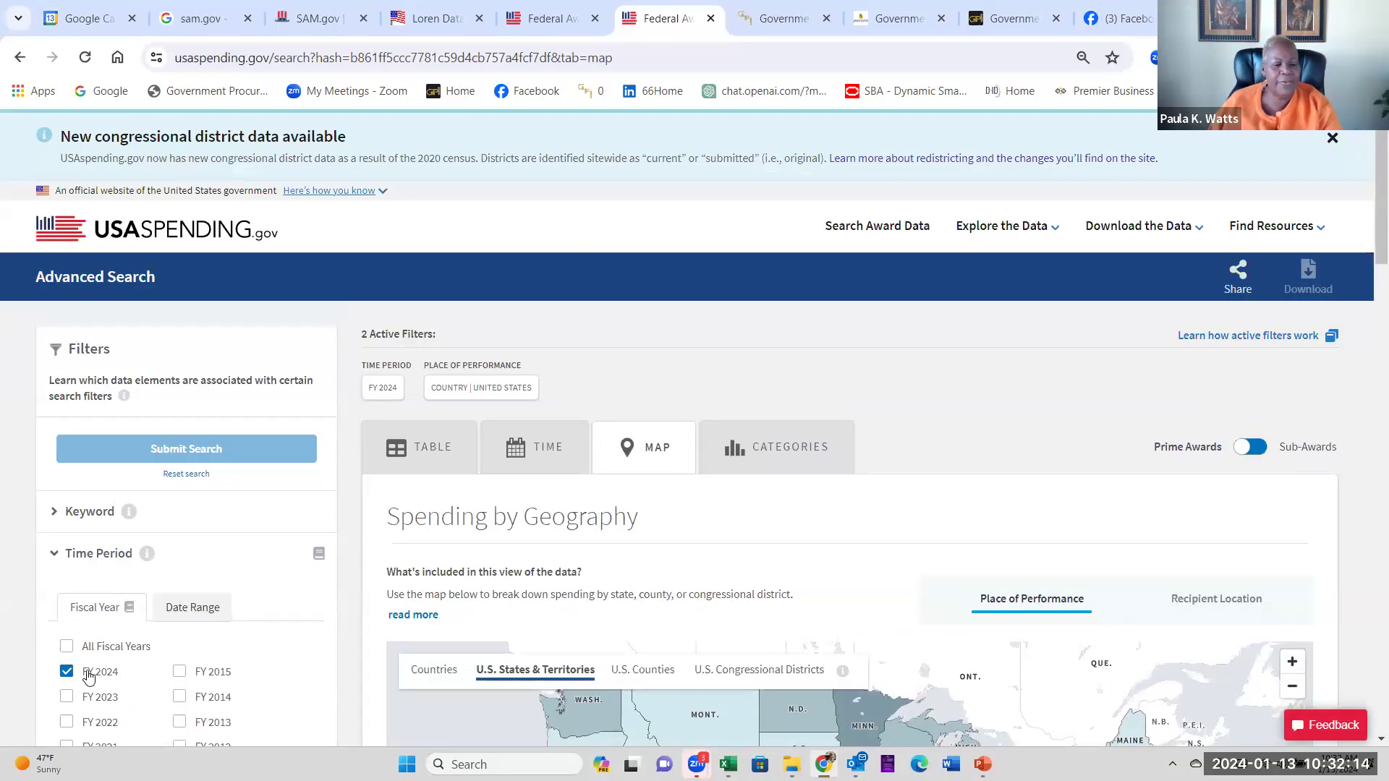
scroll(914, 519, down, 8)
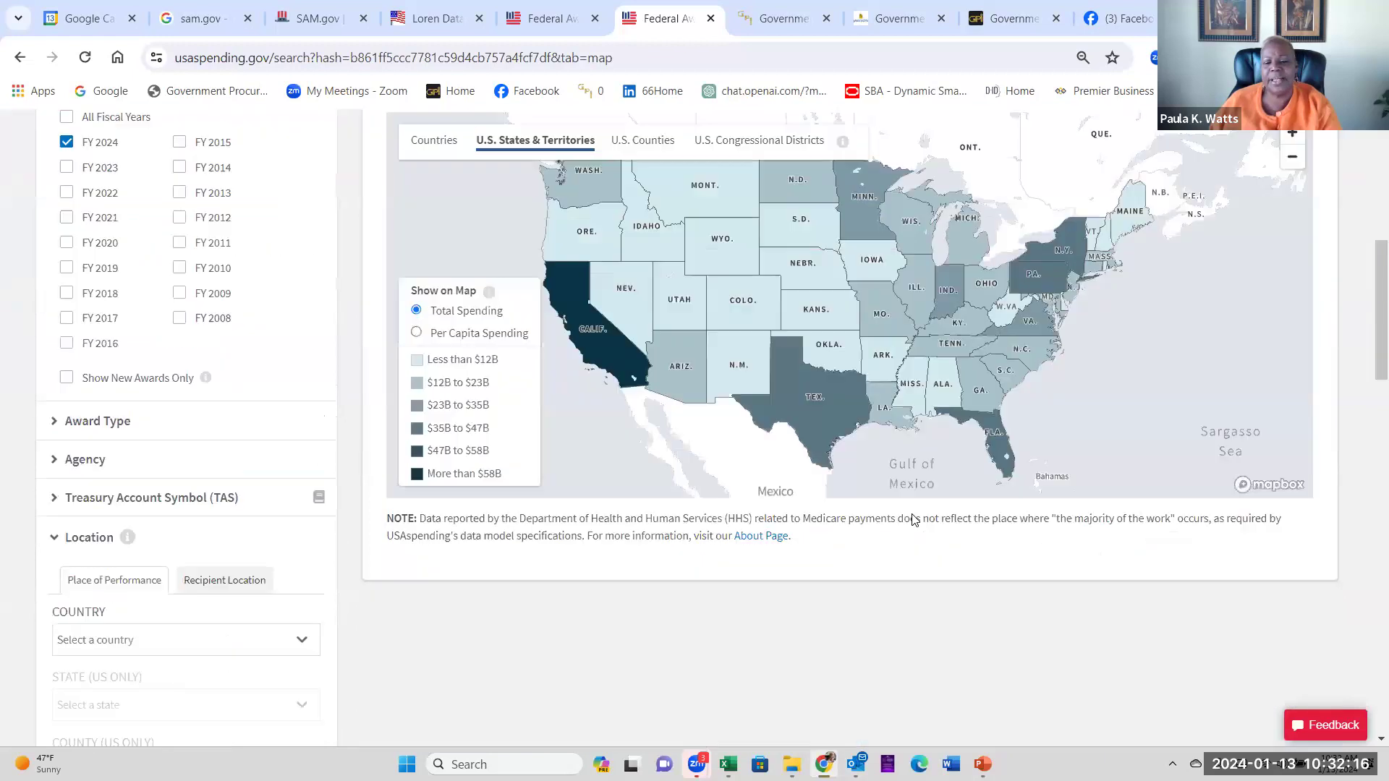
mouse_move(988, 308)
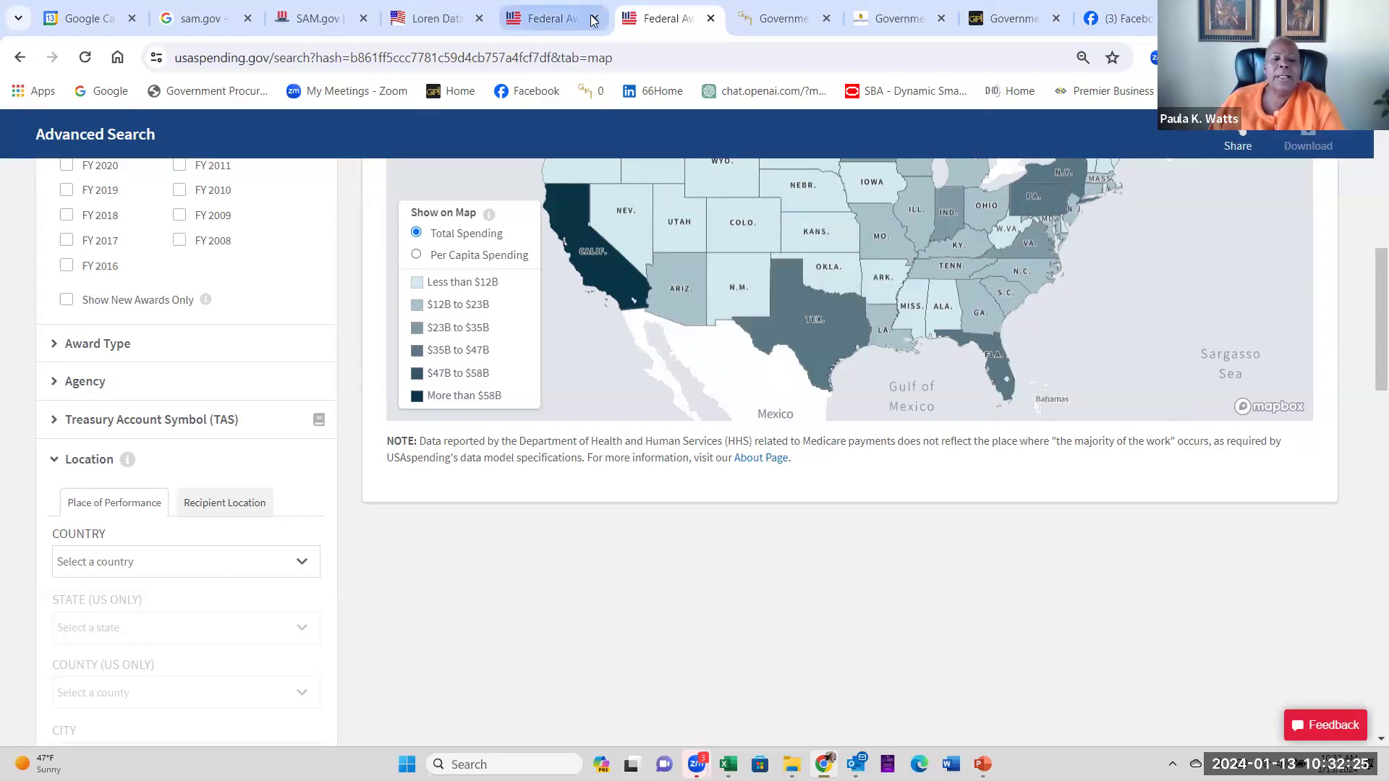
Return to the Confidence in Motion award results, review the contract descriptions, and open the contract summary of the $104,200 award
click(554, 24)
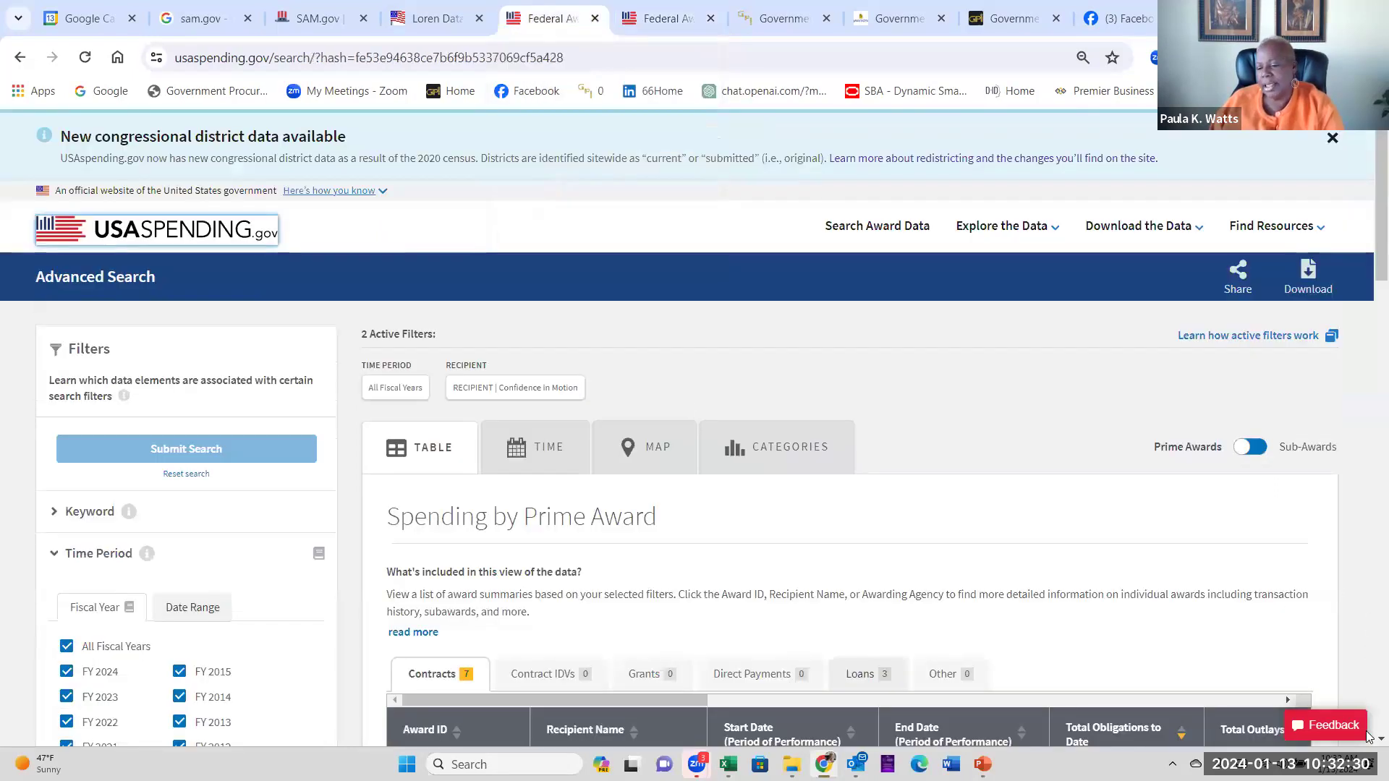
scroll(1367, 739, down, 4)
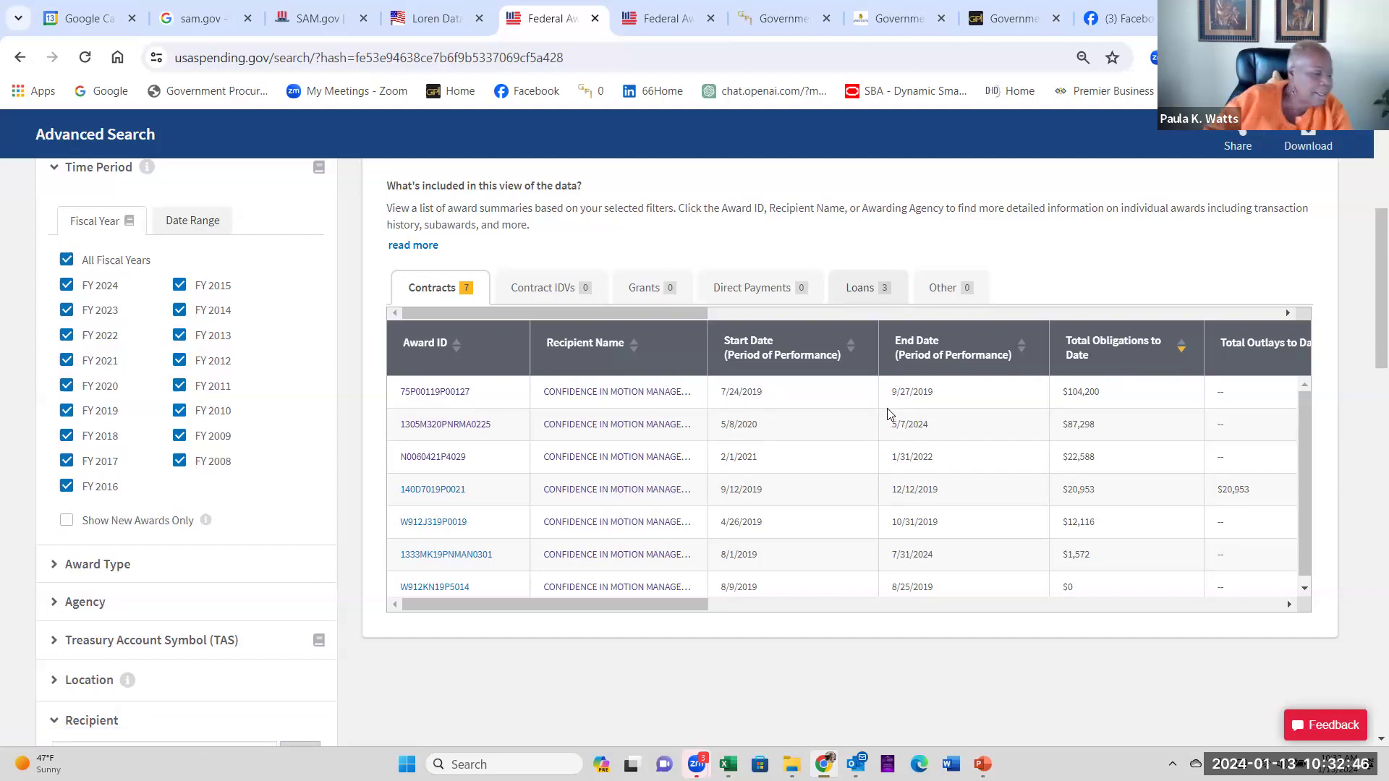
scroll(890, 413, right, 5)
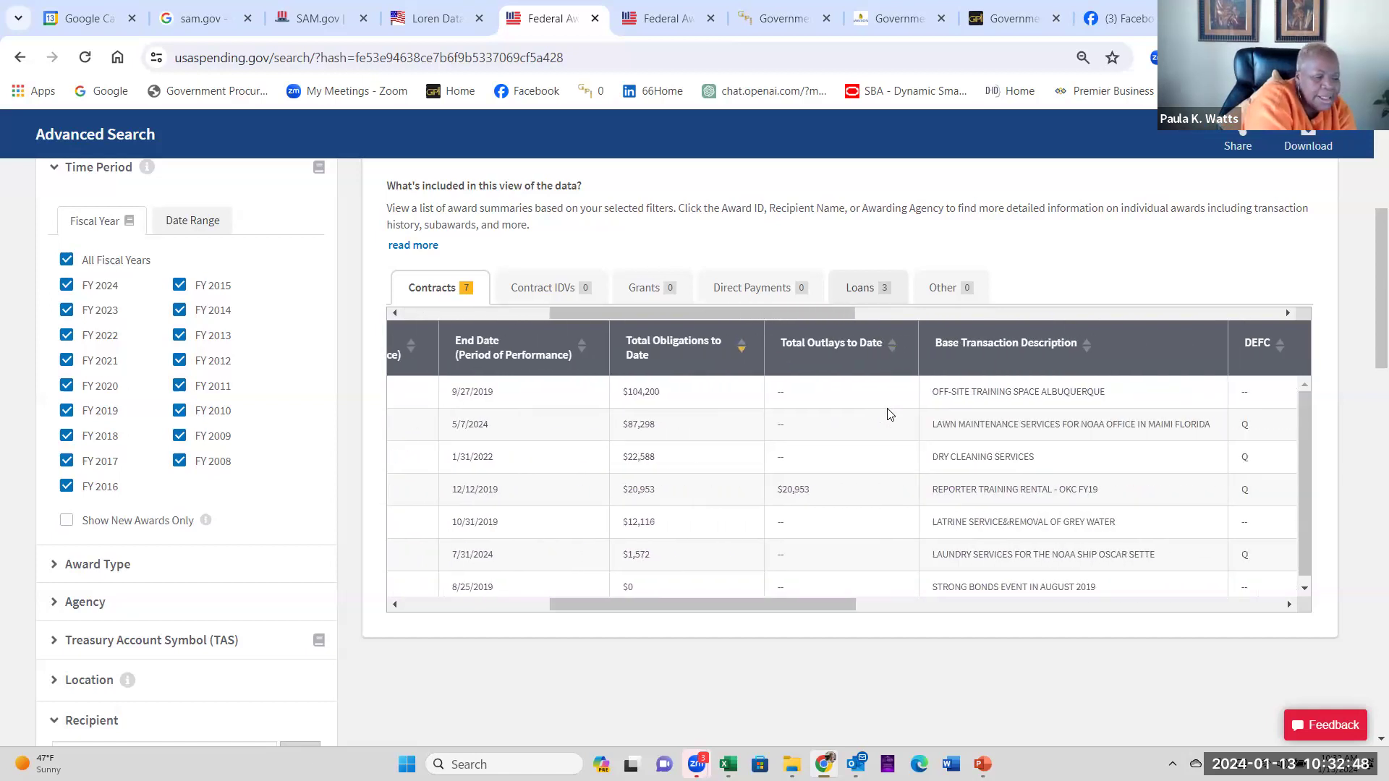
scroll(889, 414, left, 5)
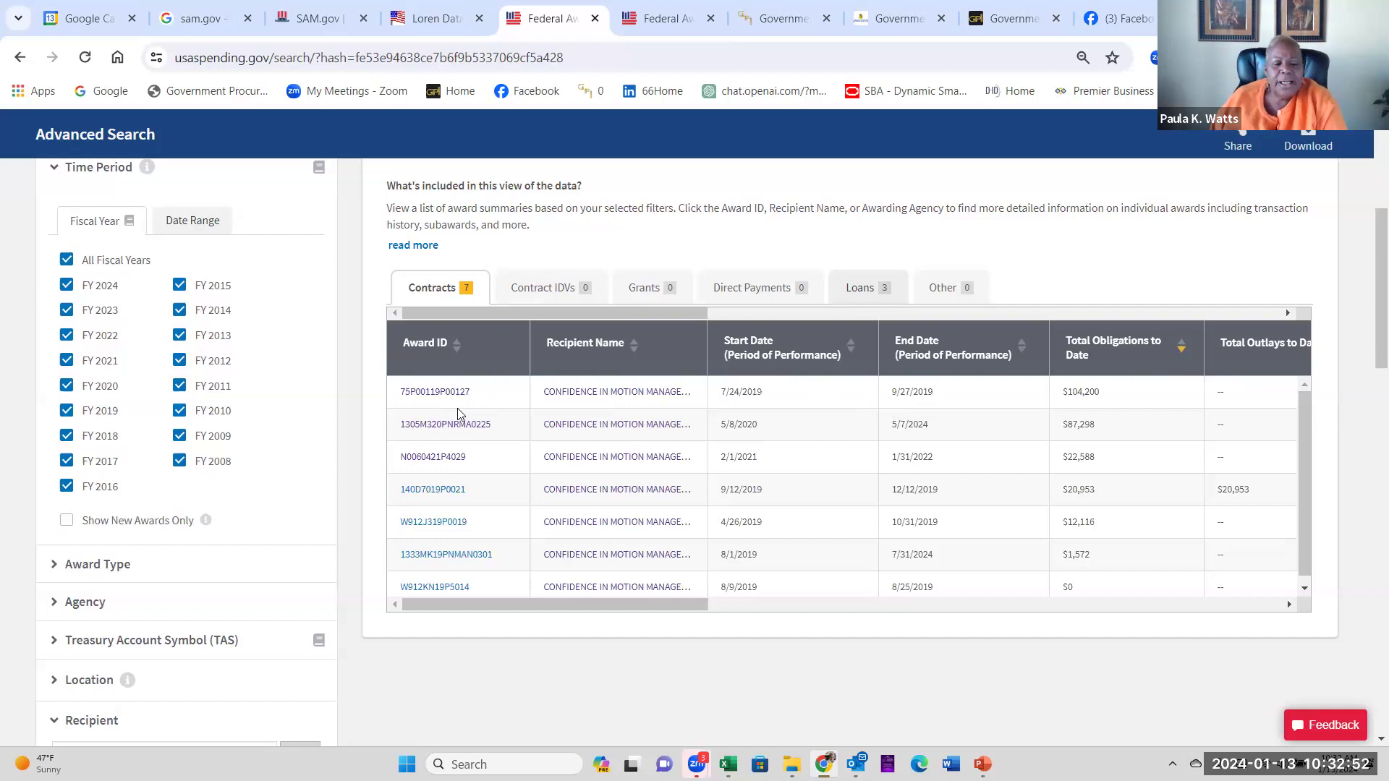
click(437, 392)
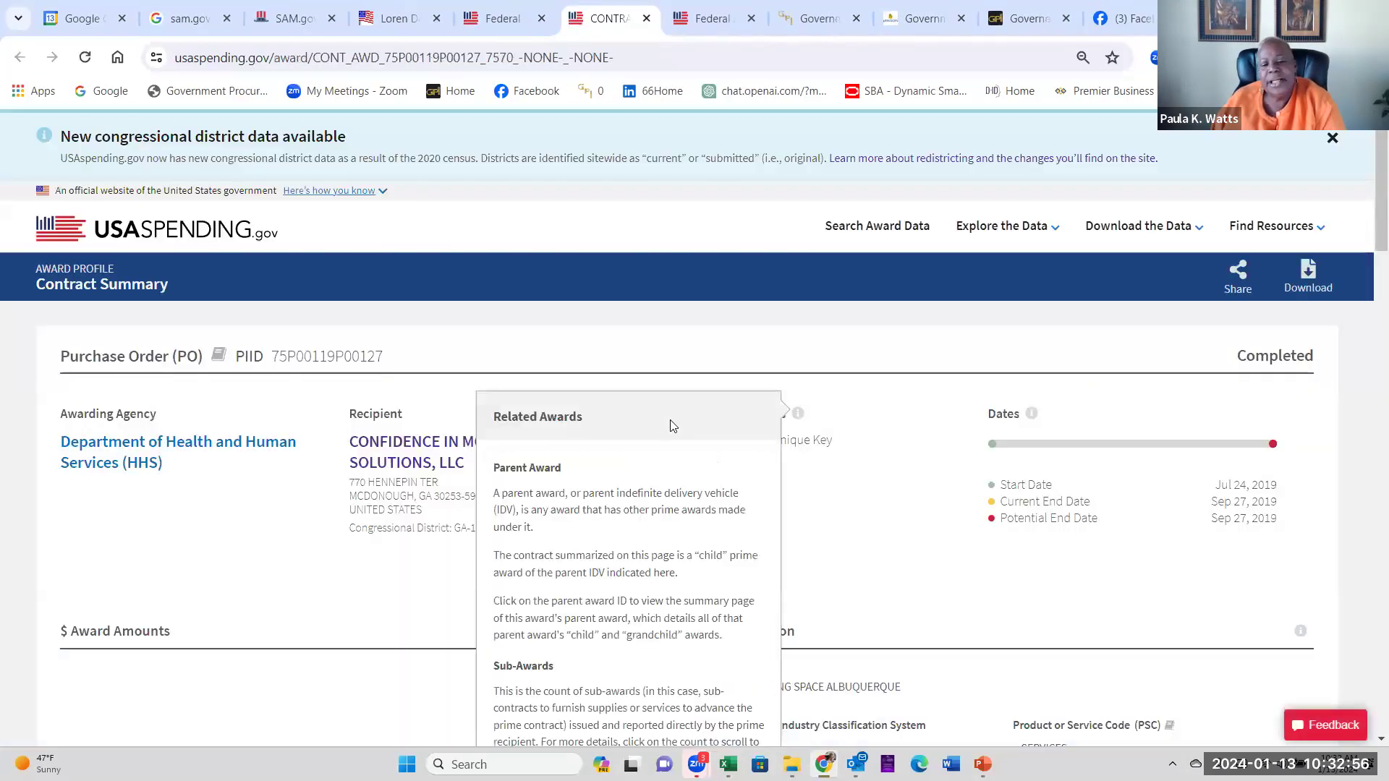
Examine the contract summary's dates, award amounts, contract activity, federal accounts, award history and additional information for the off-site training space award
mouse_move(1030, 413)
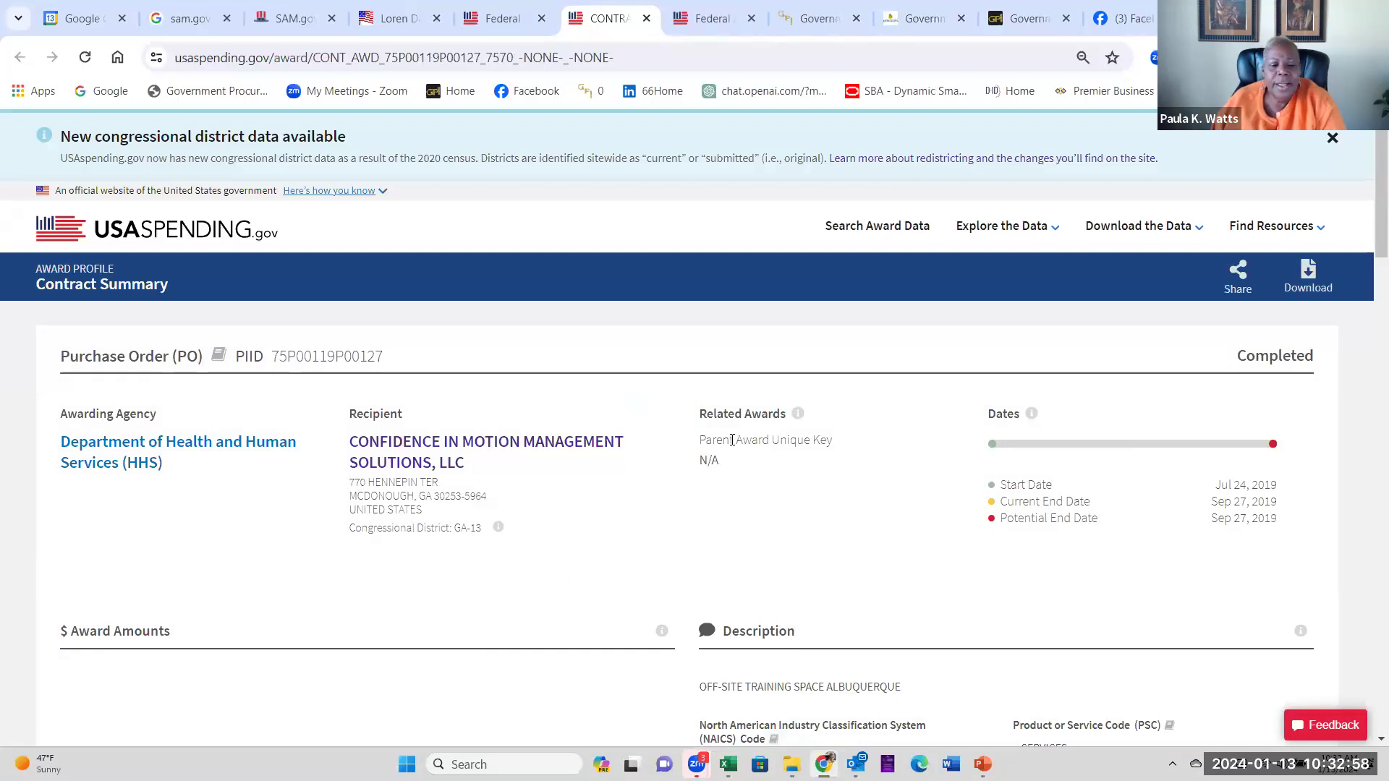
scroll(732, 439, down, 8)
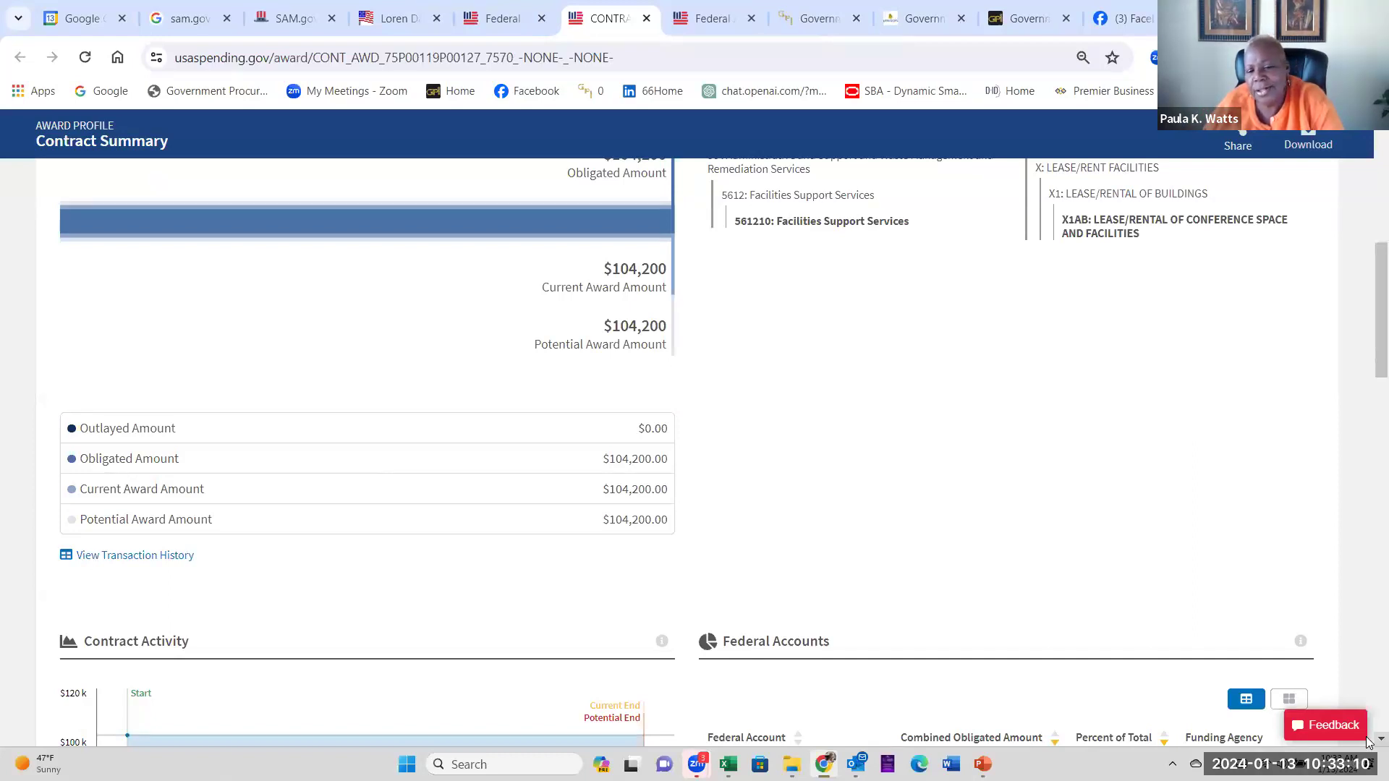
scroll(1367, 738, down, 1)
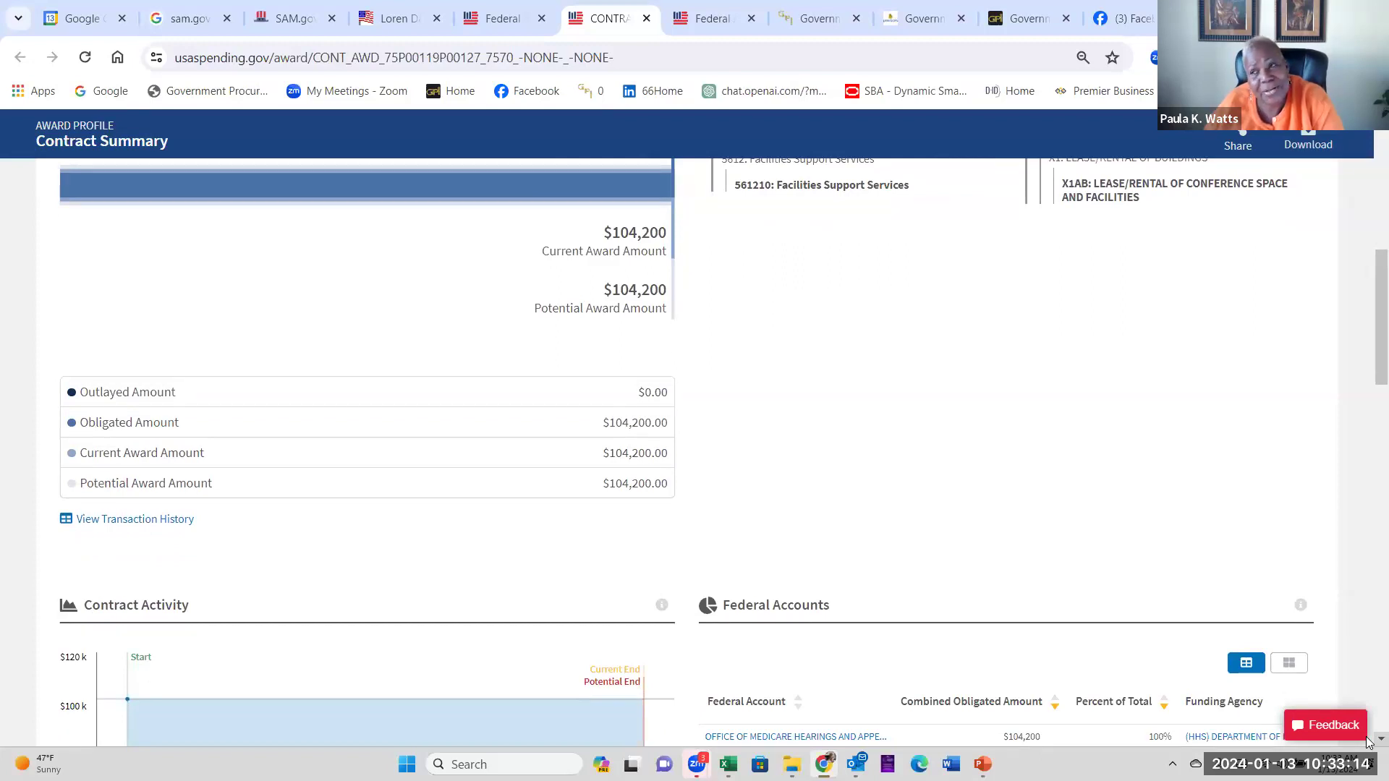
scroll(1367, 739, down, 5)
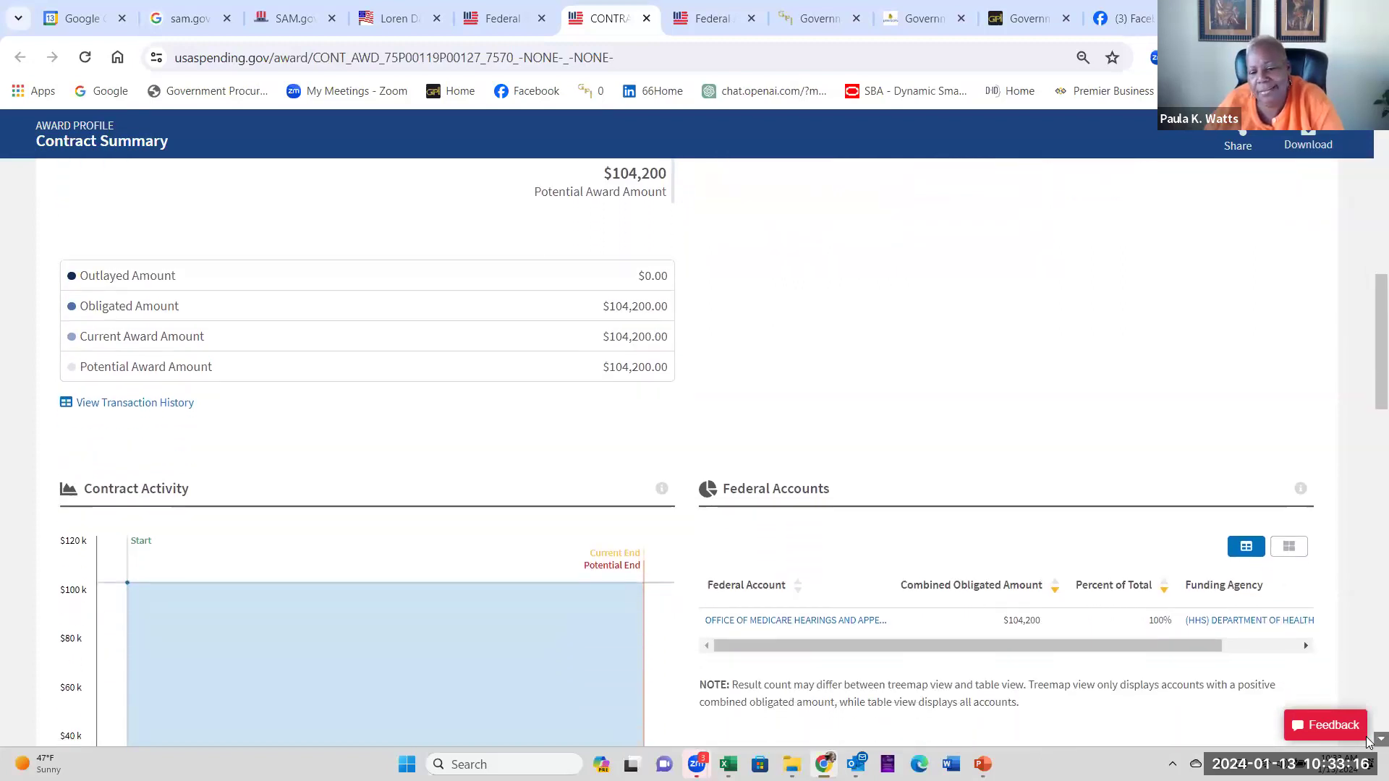
scroll(1367, 741, down, 8)
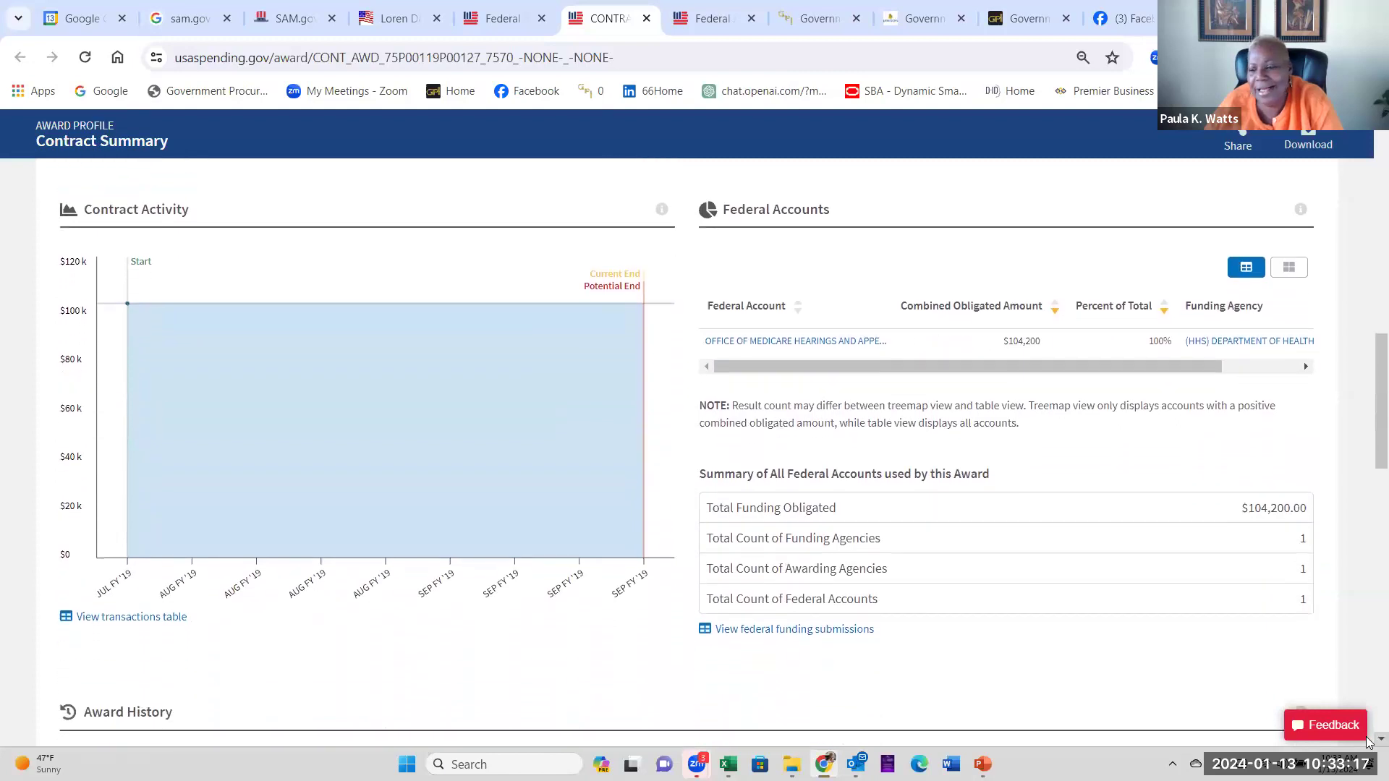
scroll(1366, 741, down, 6)
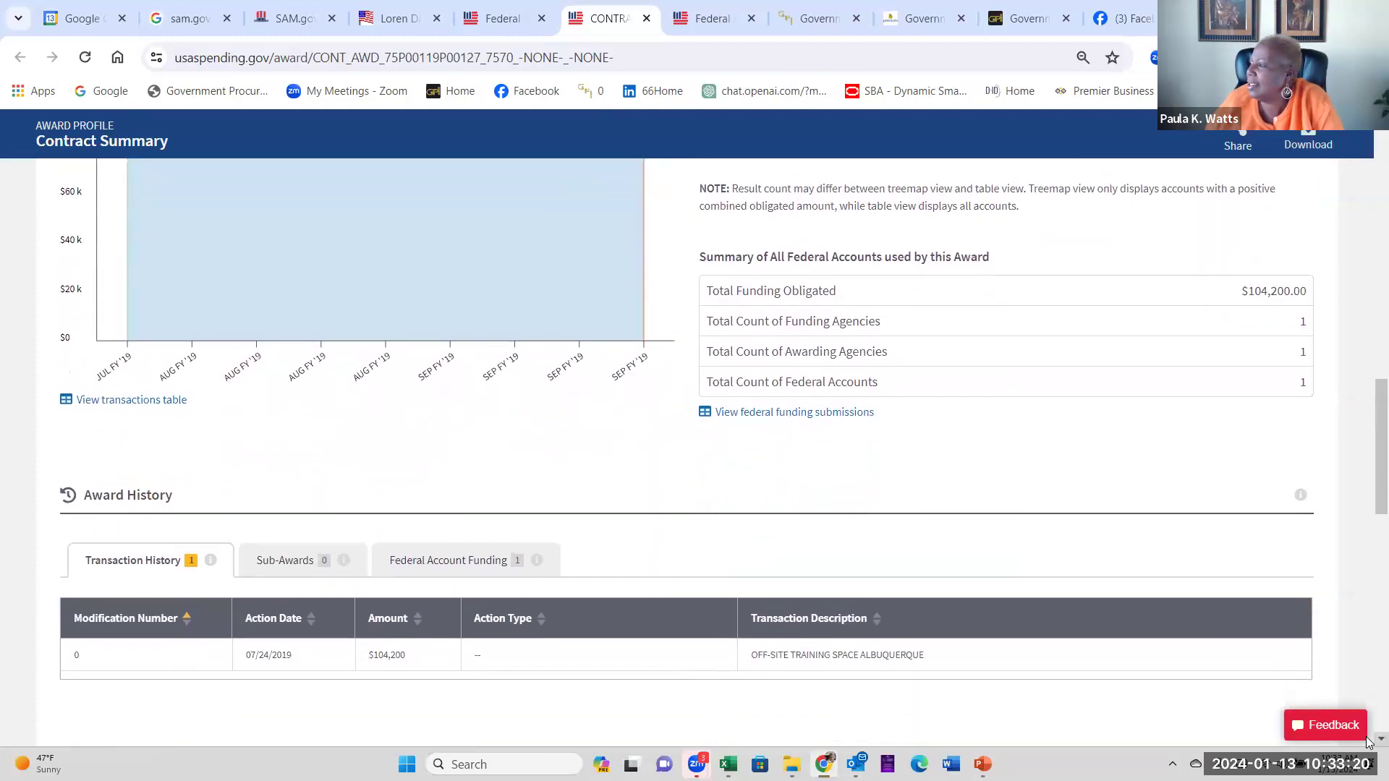
scroll(1367, 741, down, 1)
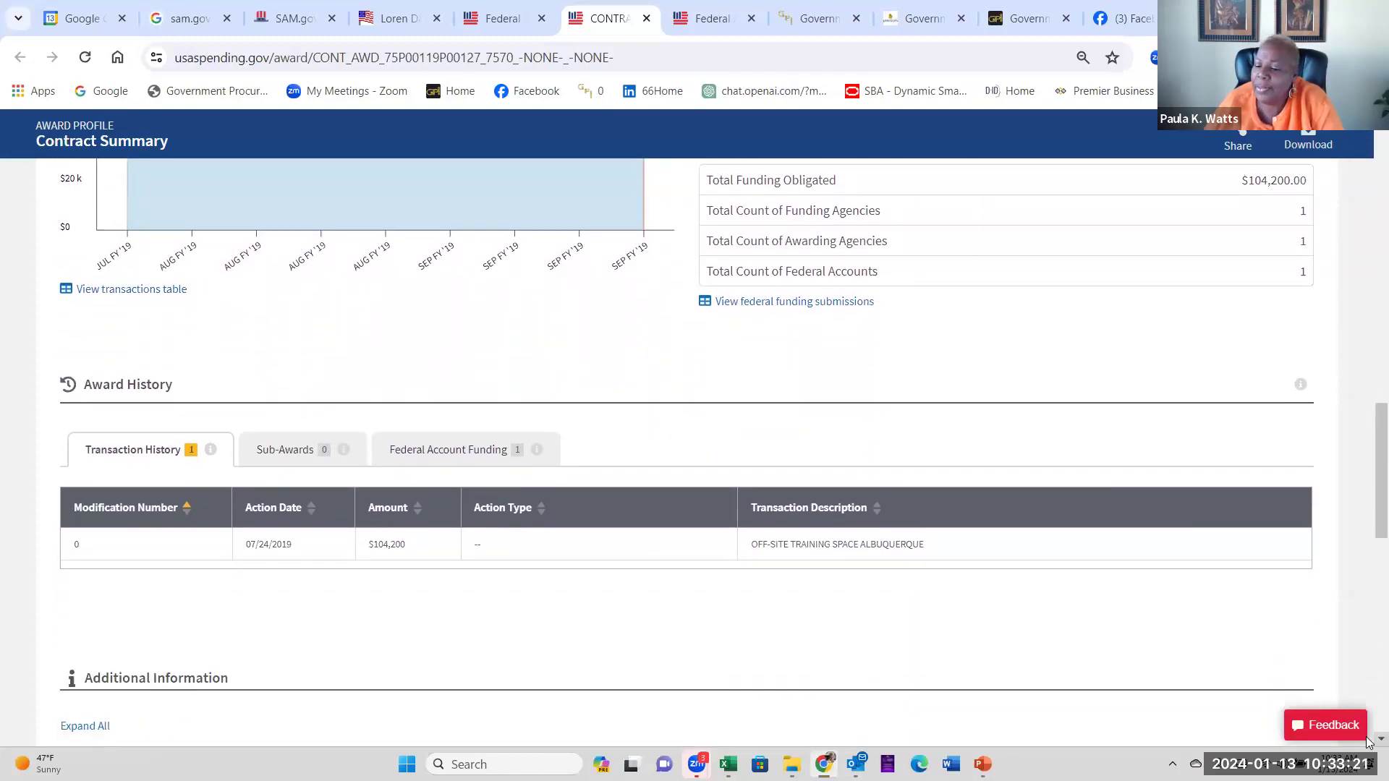
scroll(1367, 741, down, 7)
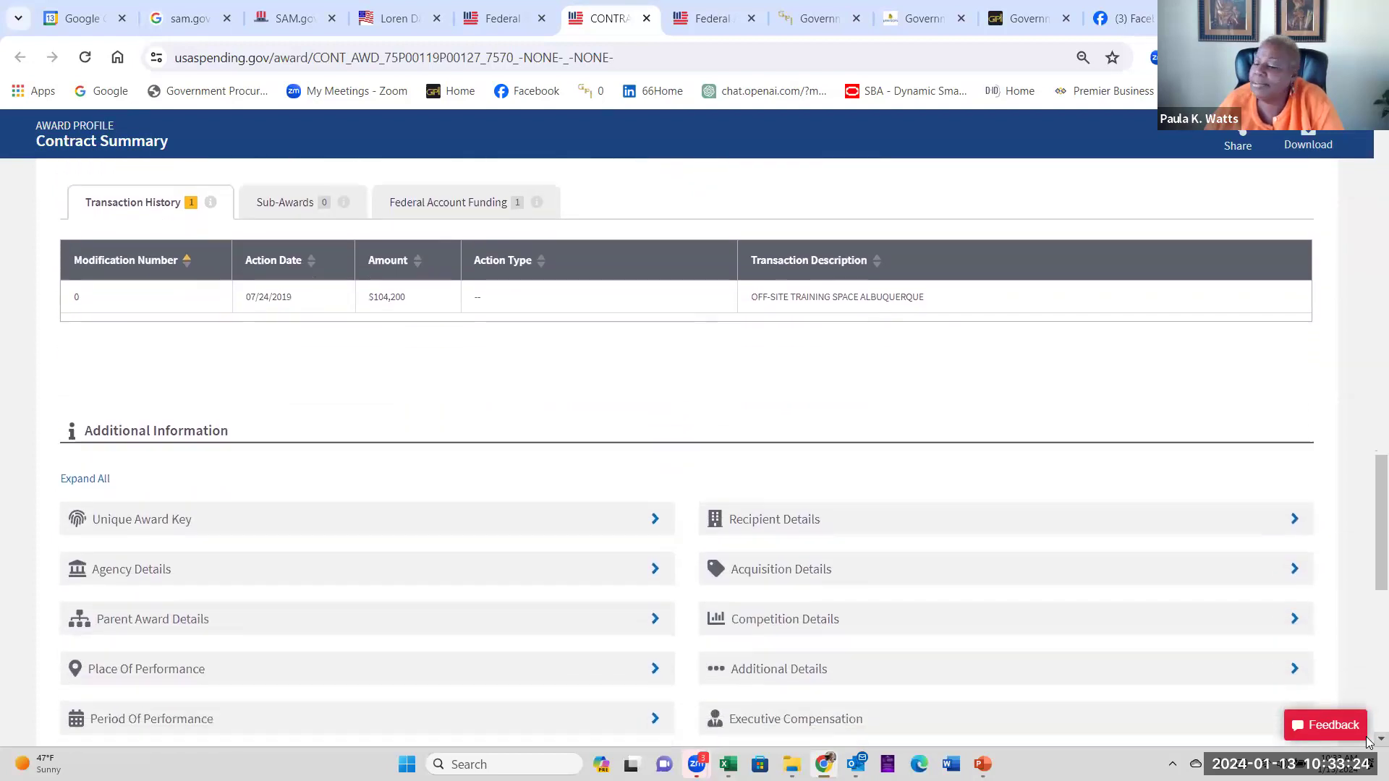
scroll(1367, 741, down, 5)
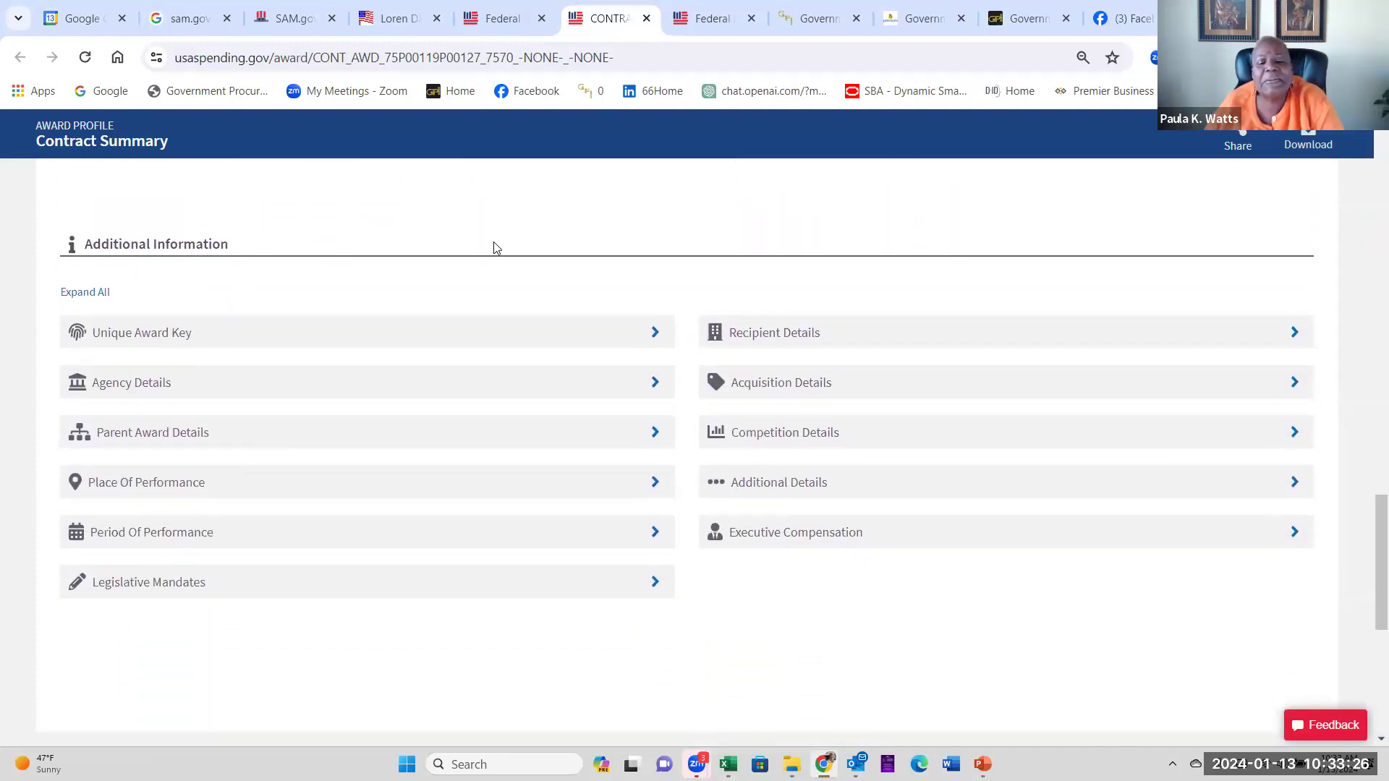
Expand the Competition Details of the off-site training space contract and review its offers received and set-aside type
click(788, 434)
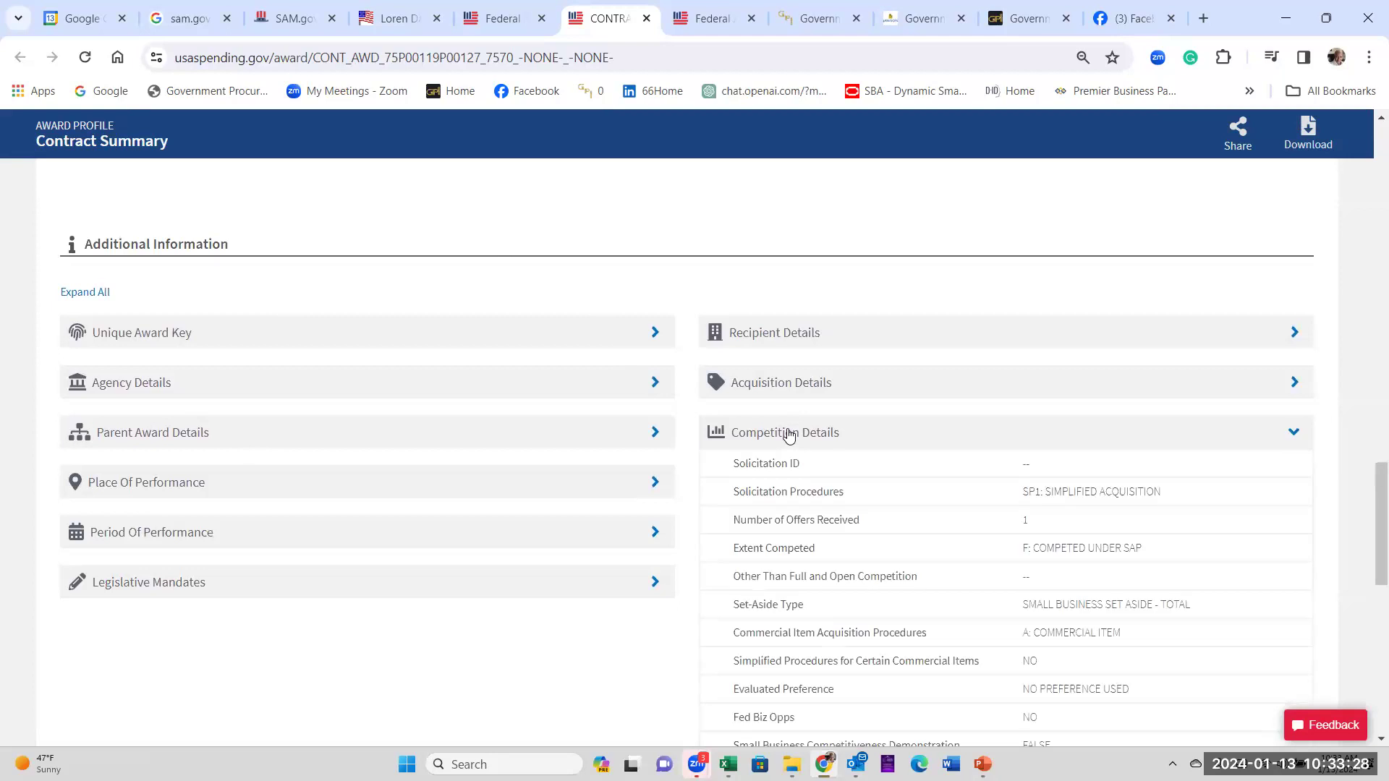
scroll(1367, 734, down, 2)
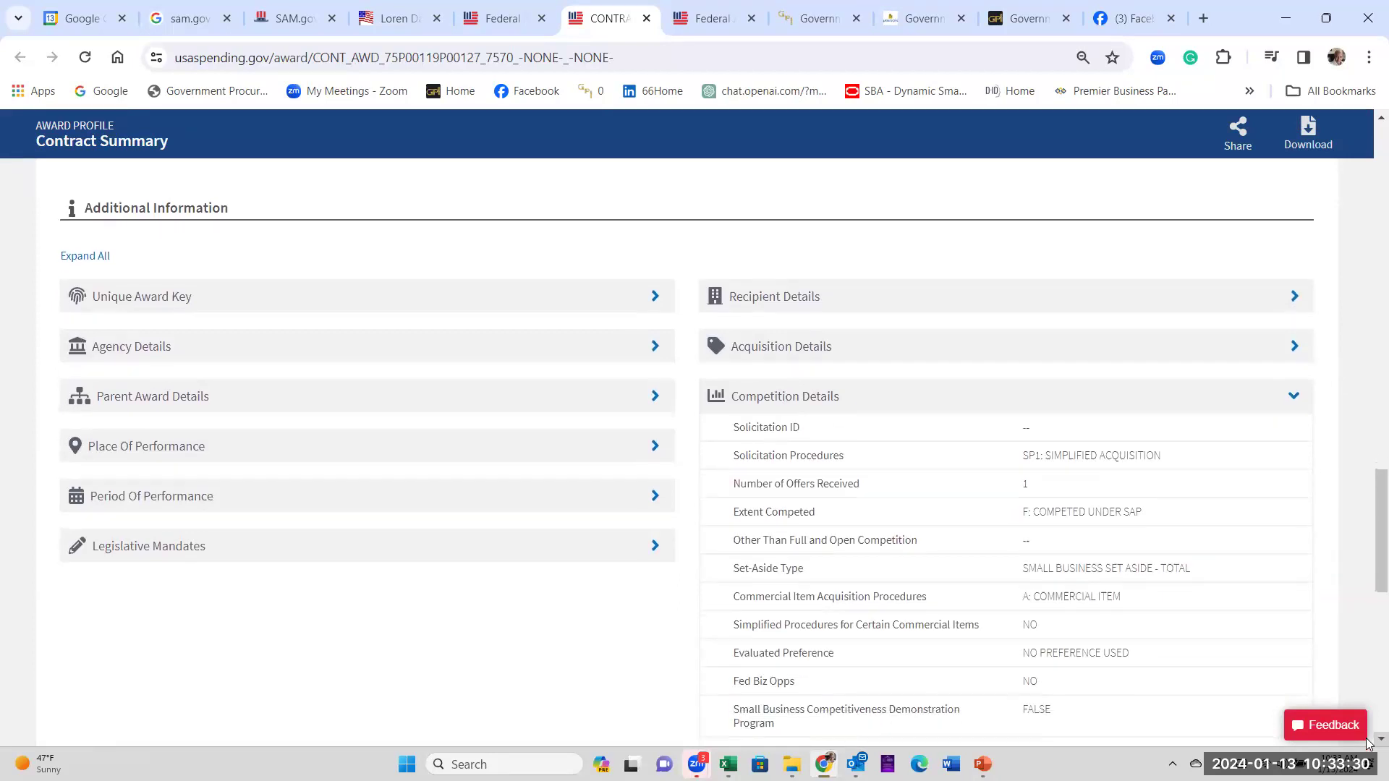
scroll(1369, 743, down, 1)
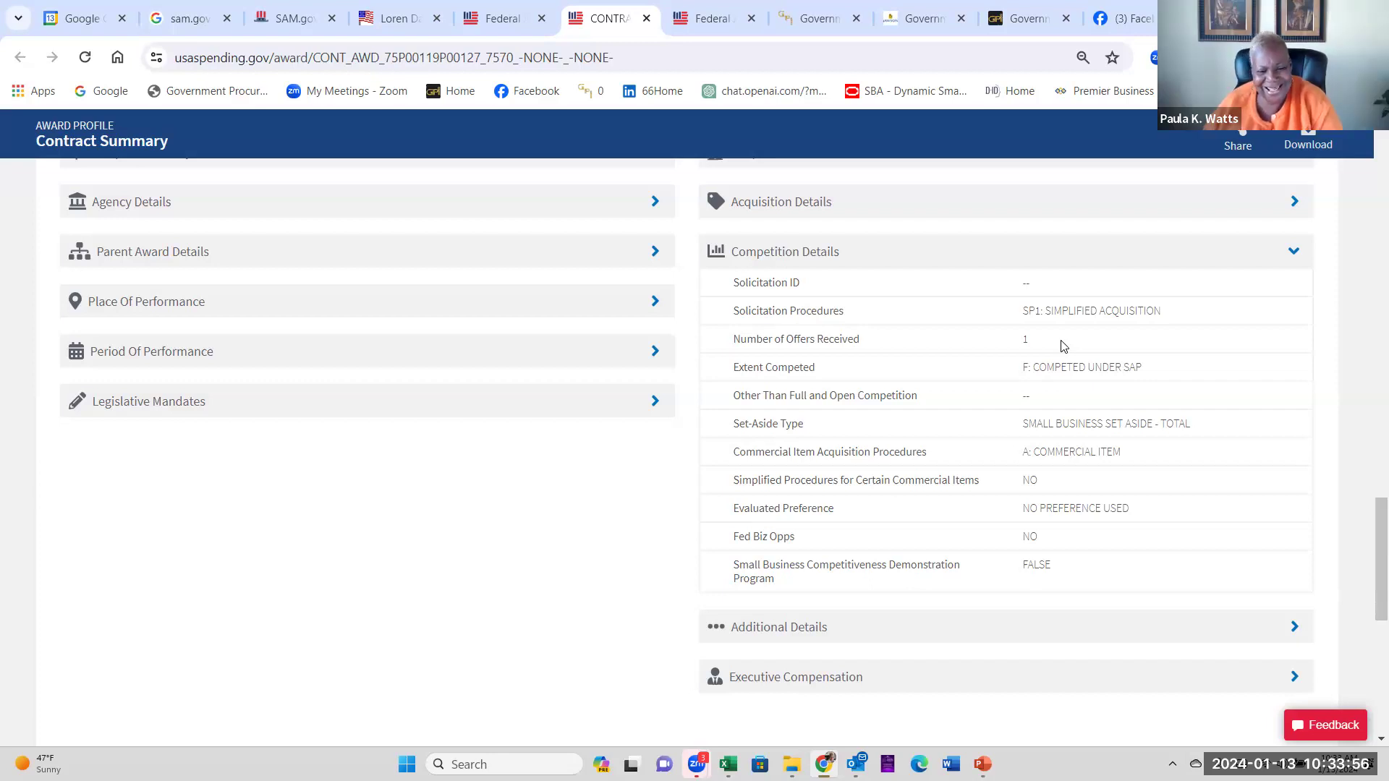
Return to the award results, review the transaction descriptions, and open the contract summary of the dry cleaning services award
click(506, 19)
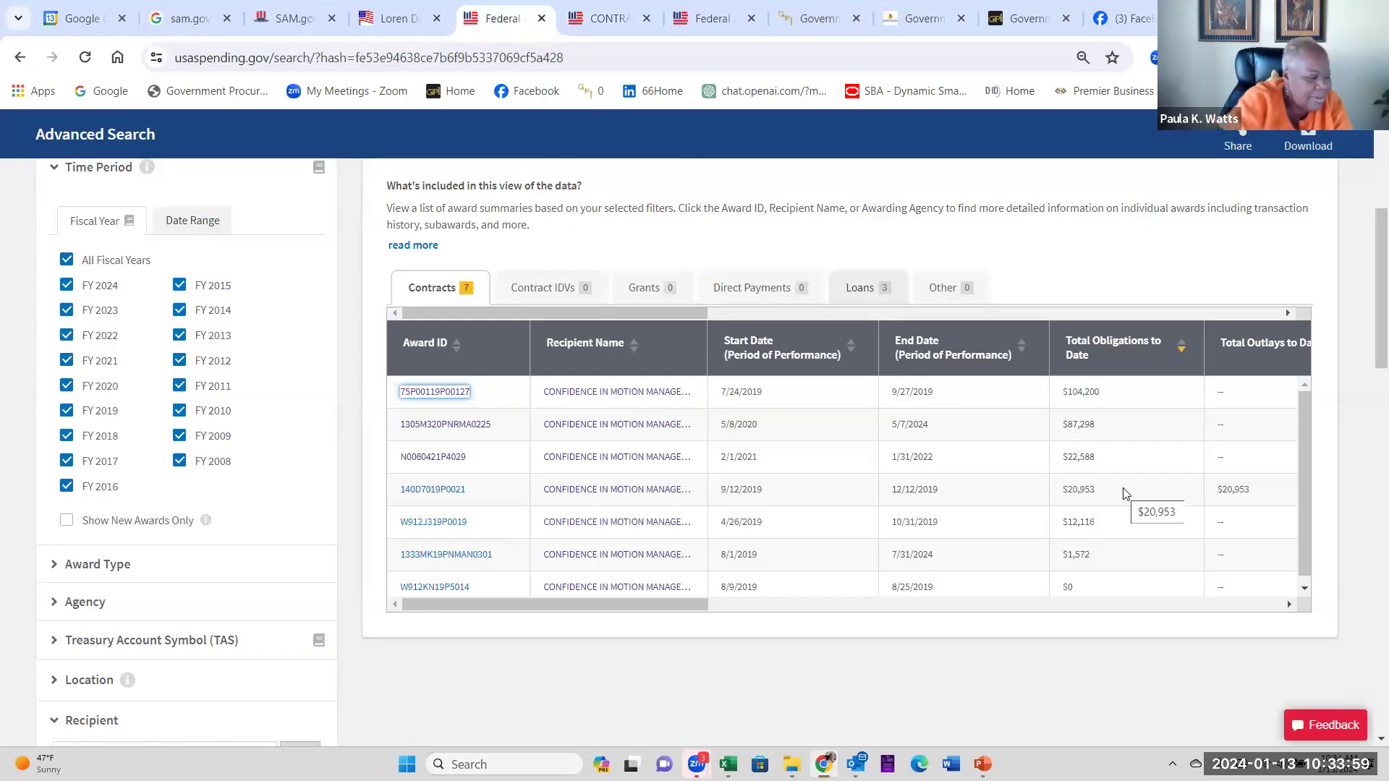
scroll(1125, 491, right, 4)
scroll(1125, 491, right, 2)
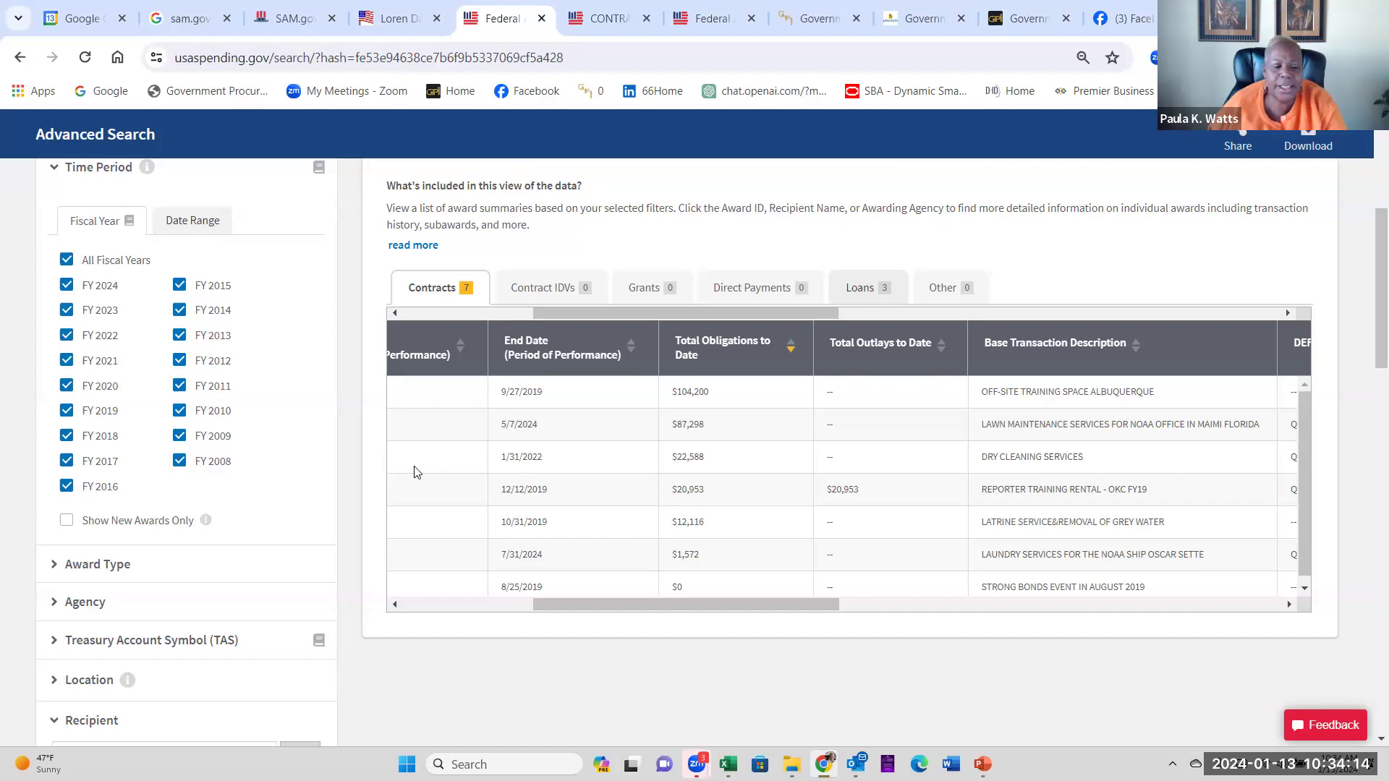
scroll(414, 472, left, 10)
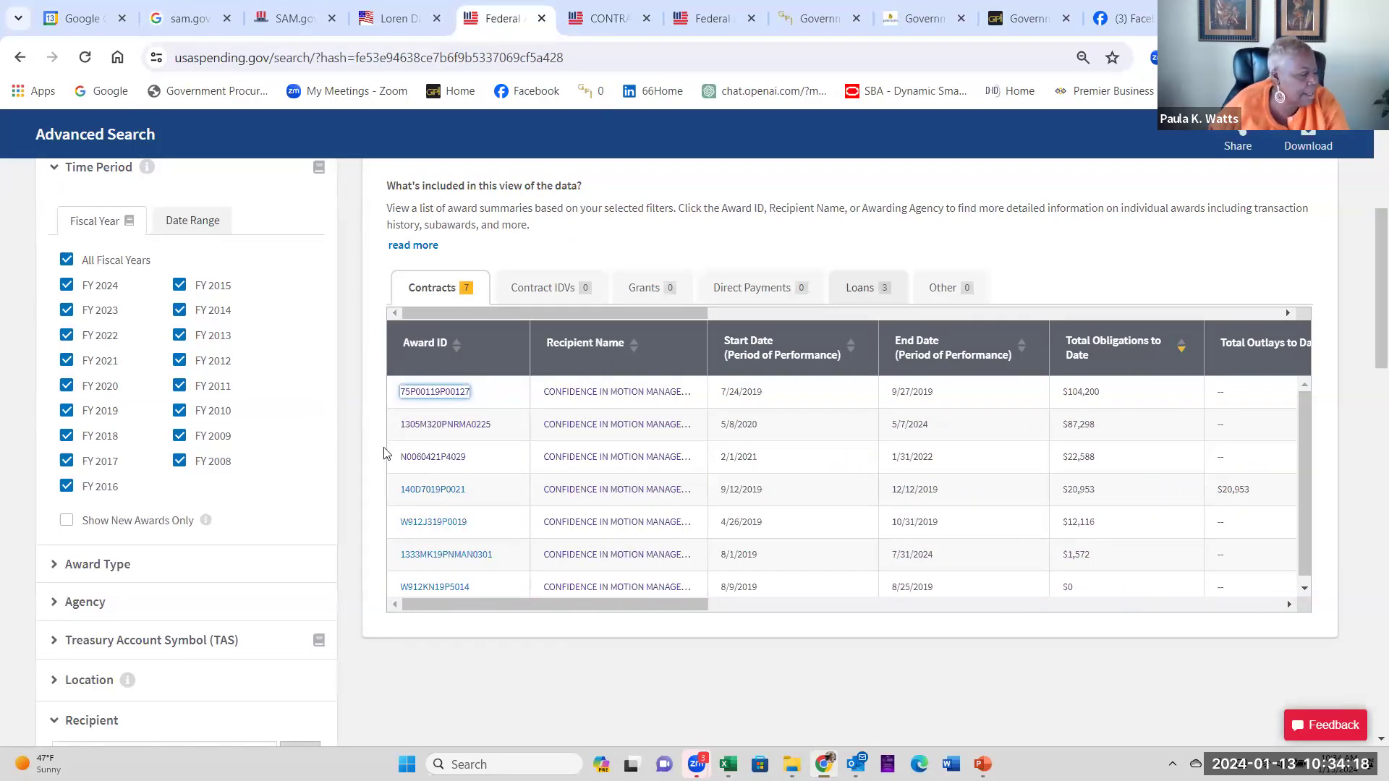
click(440, 458)
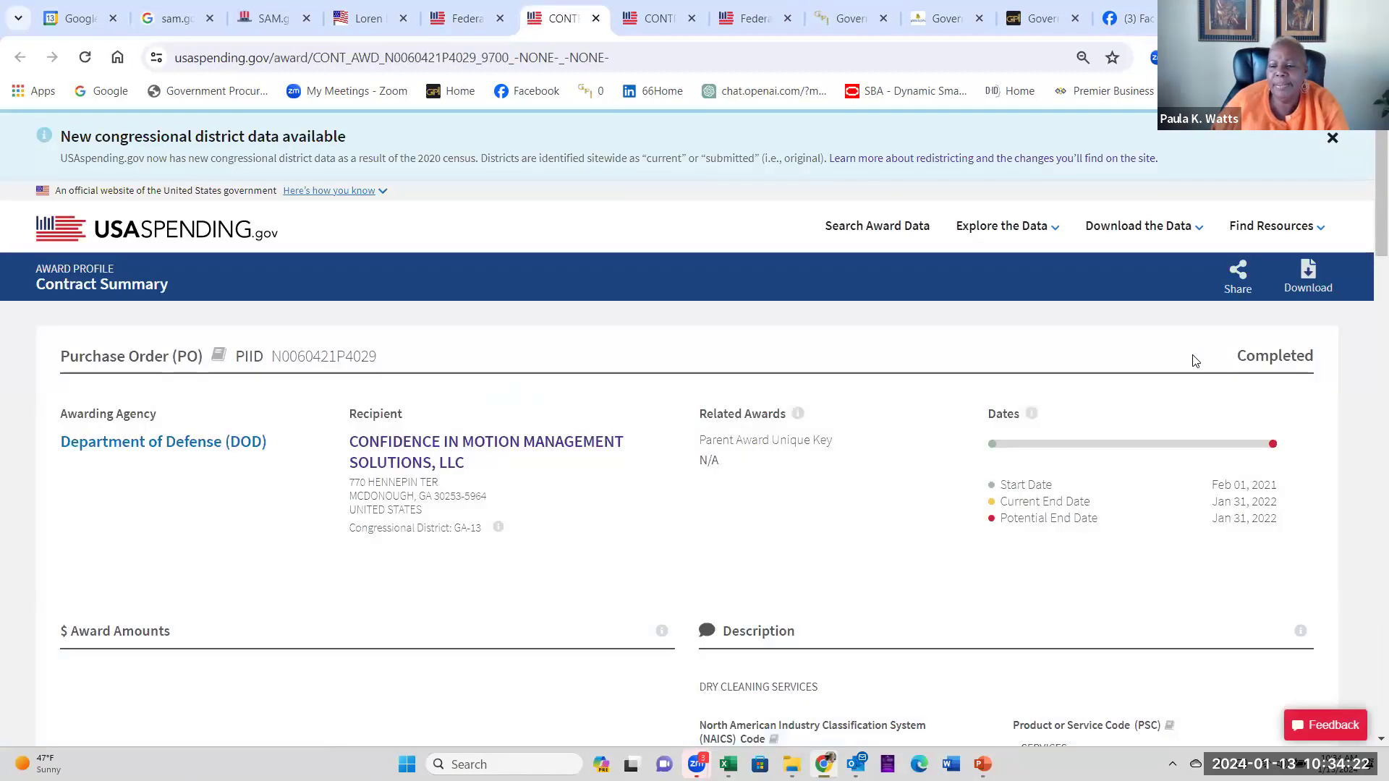
Look through the dry cleaning contract's amounts and transaction history, and expand its Competition Details to check the offers received
scroll(1195, 360, down, 8)
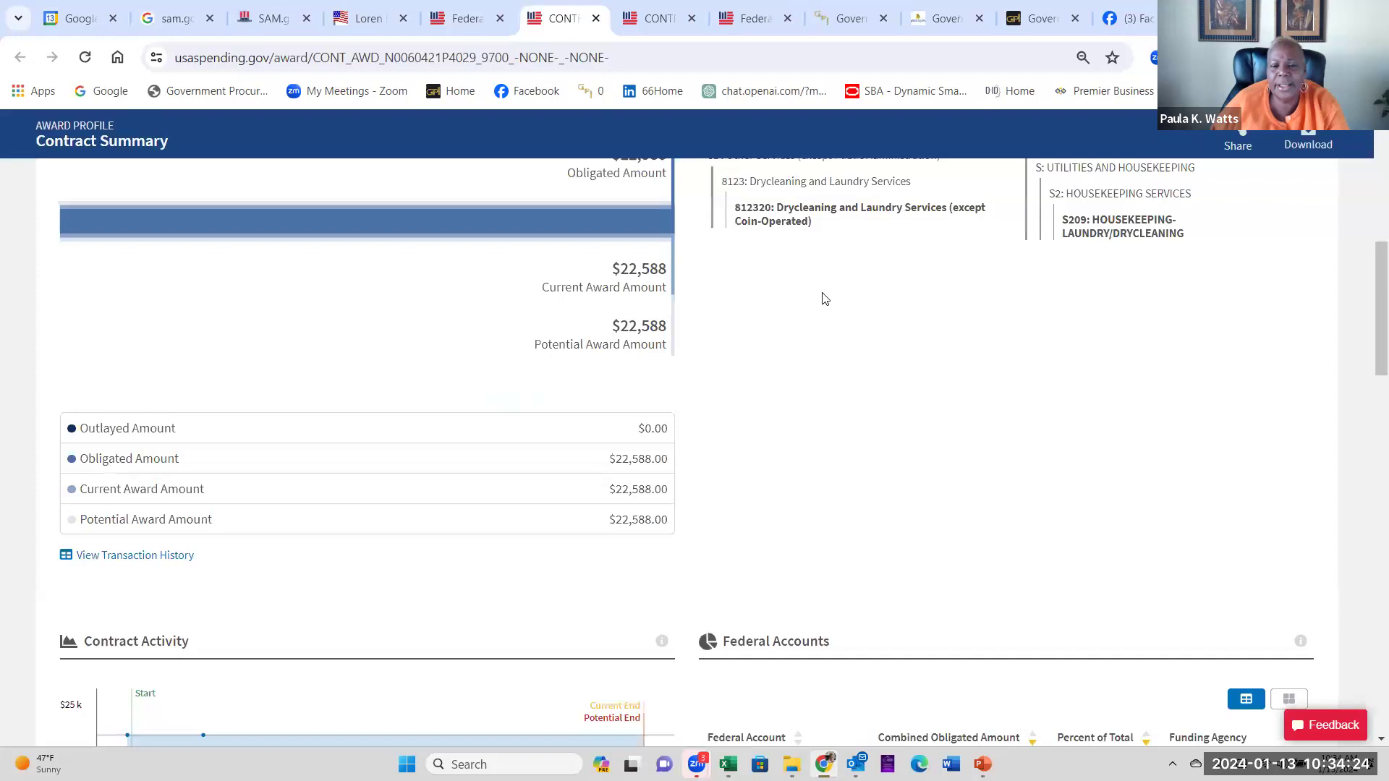
scroll(858, 354, down, 12)
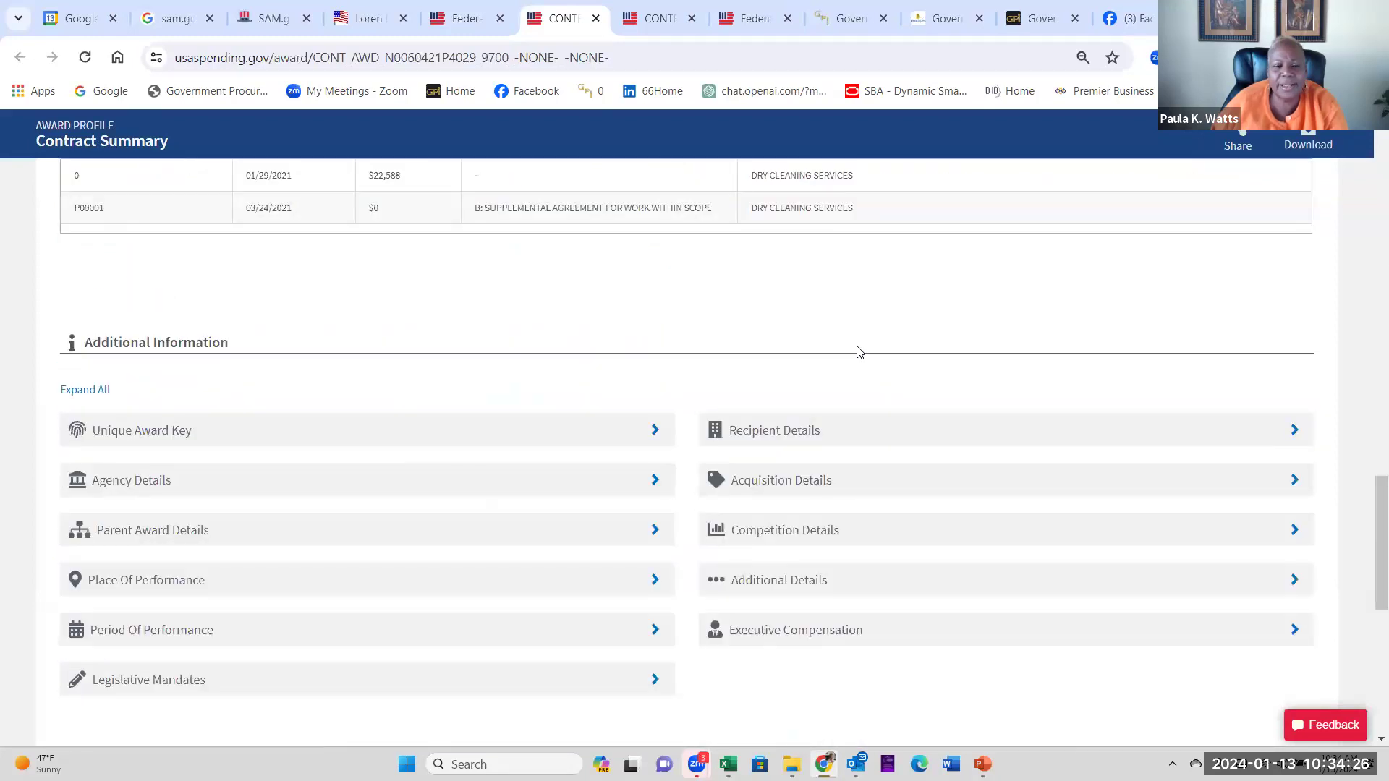
scroll(858, 352, up, 5)
scroll(858, 352, down, 10)
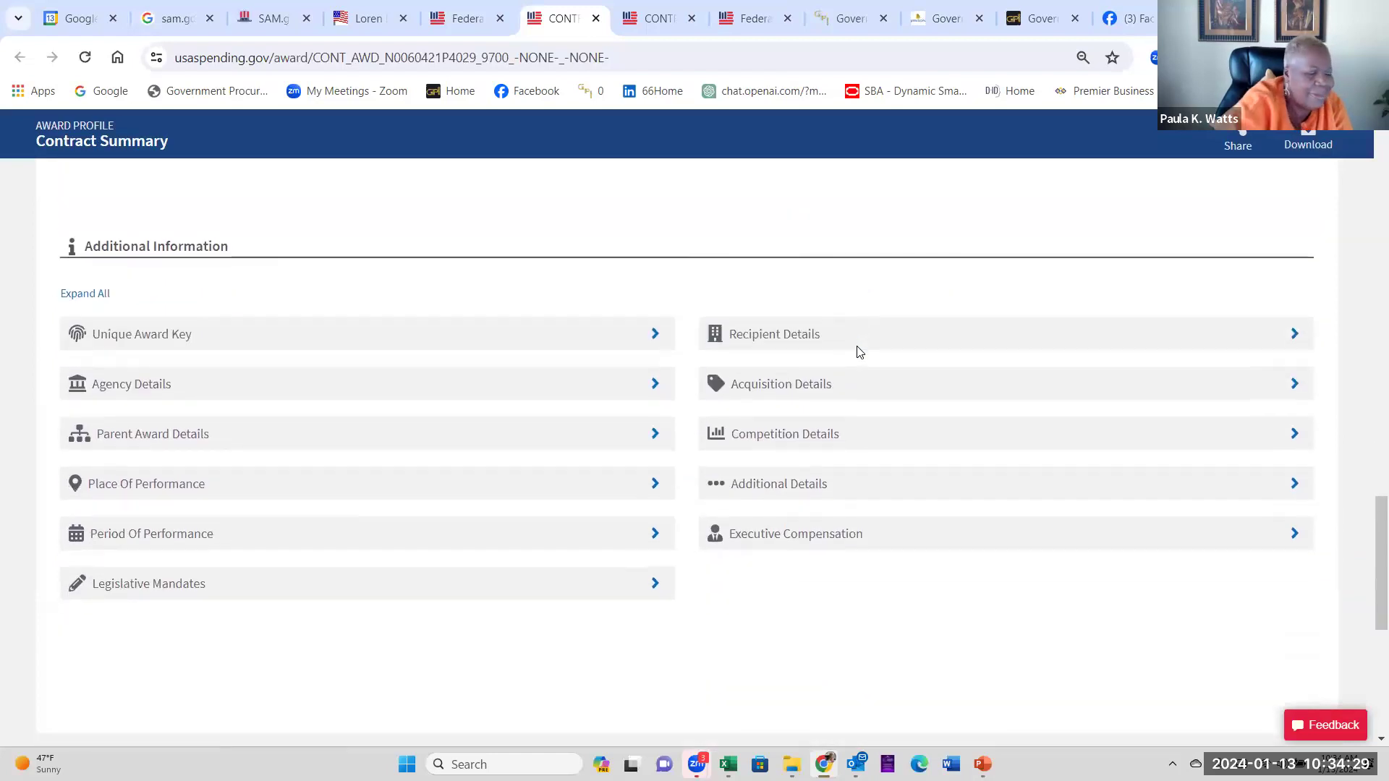
scroll(858, 352, up, 3)
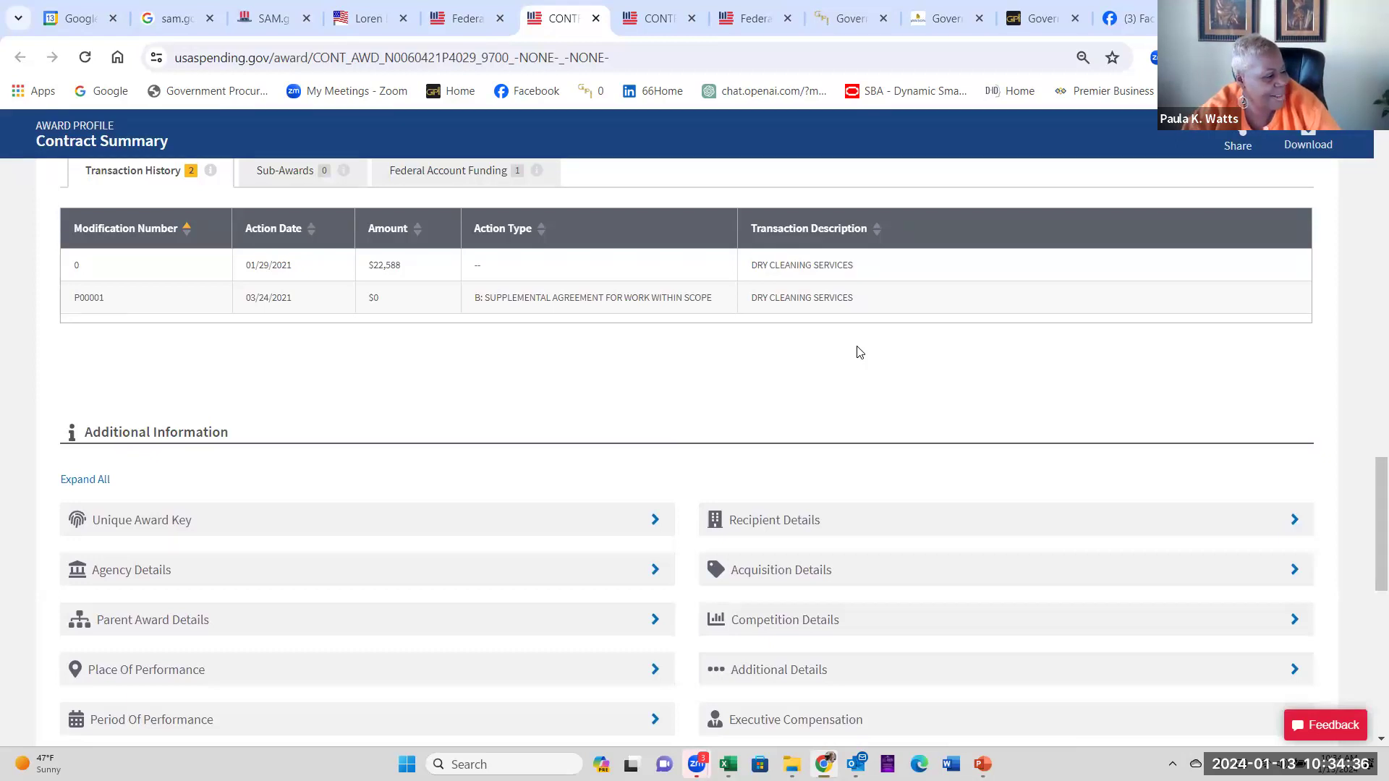
right_click(815, 373)
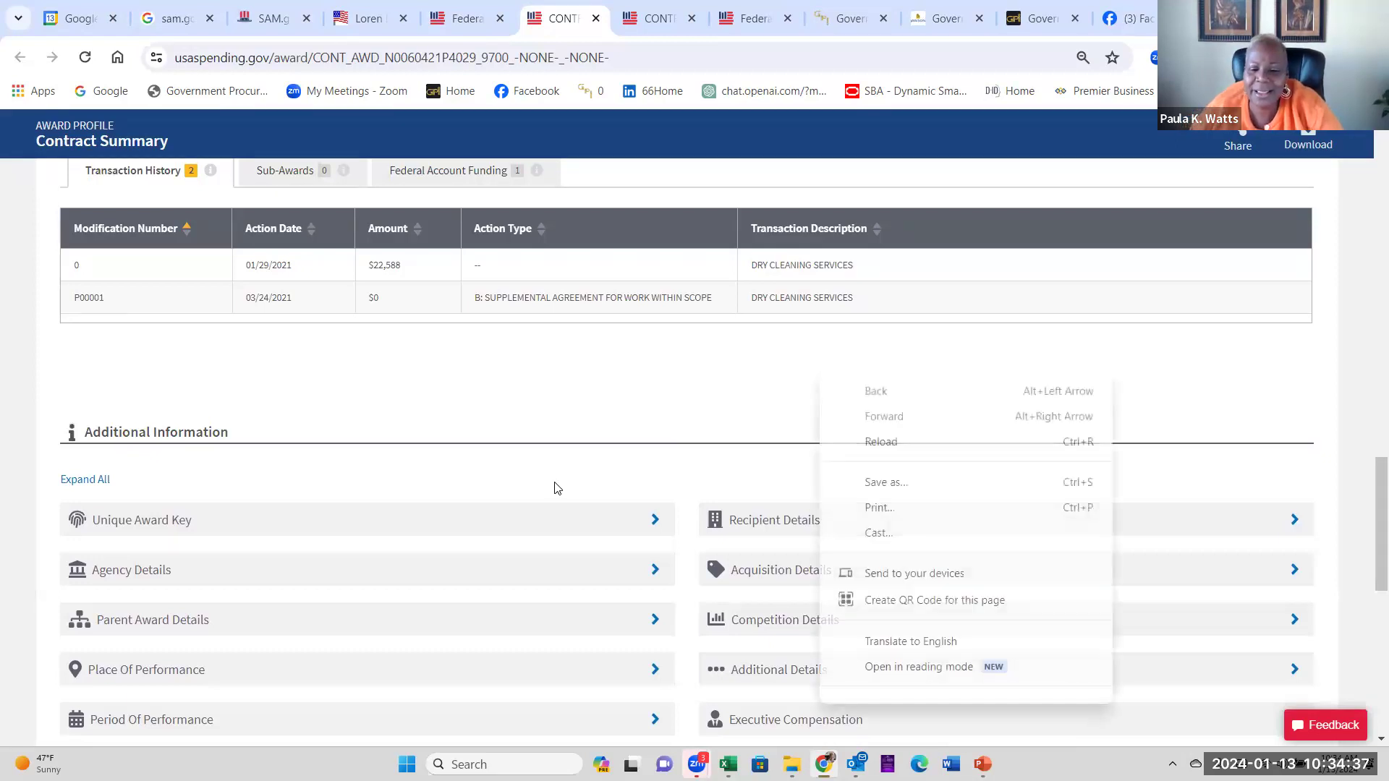
click(796, 619)
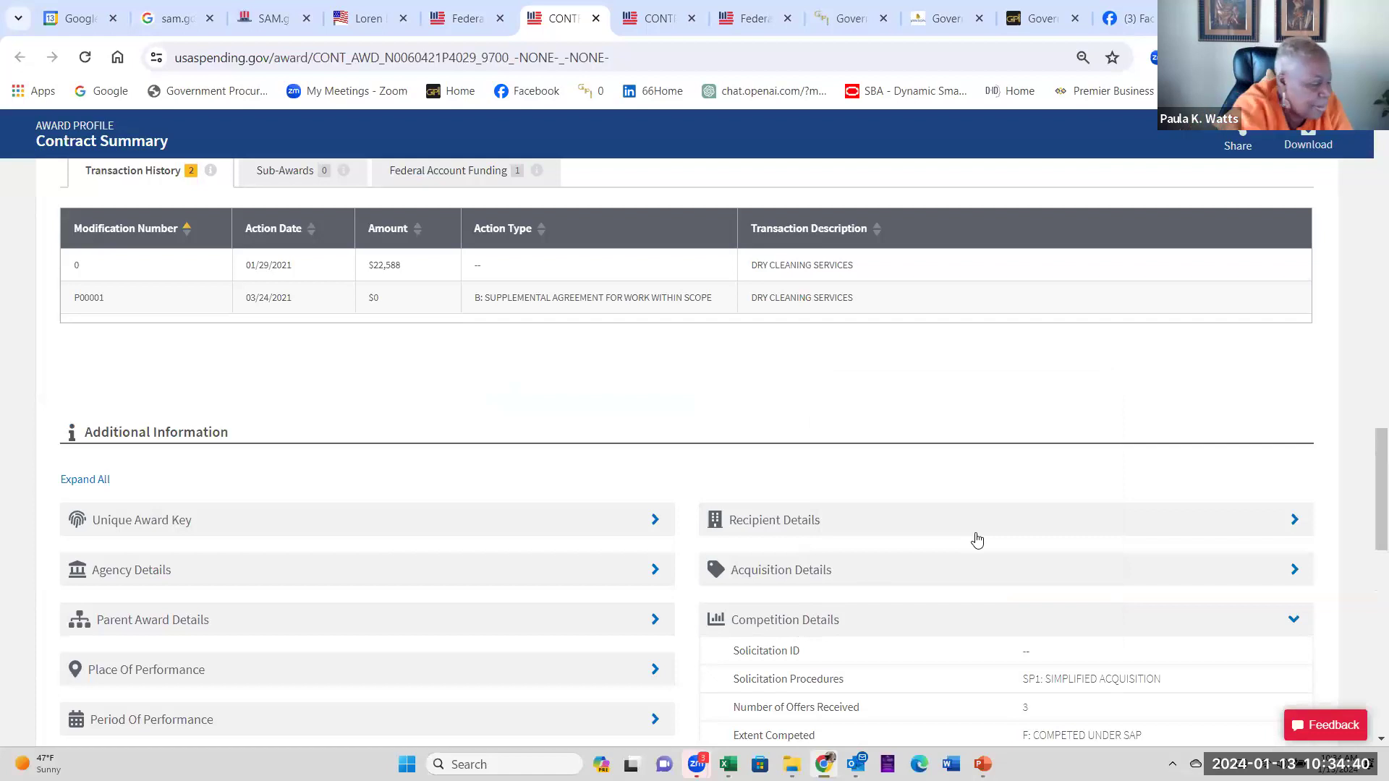
scroll(976, 540, down, 1)
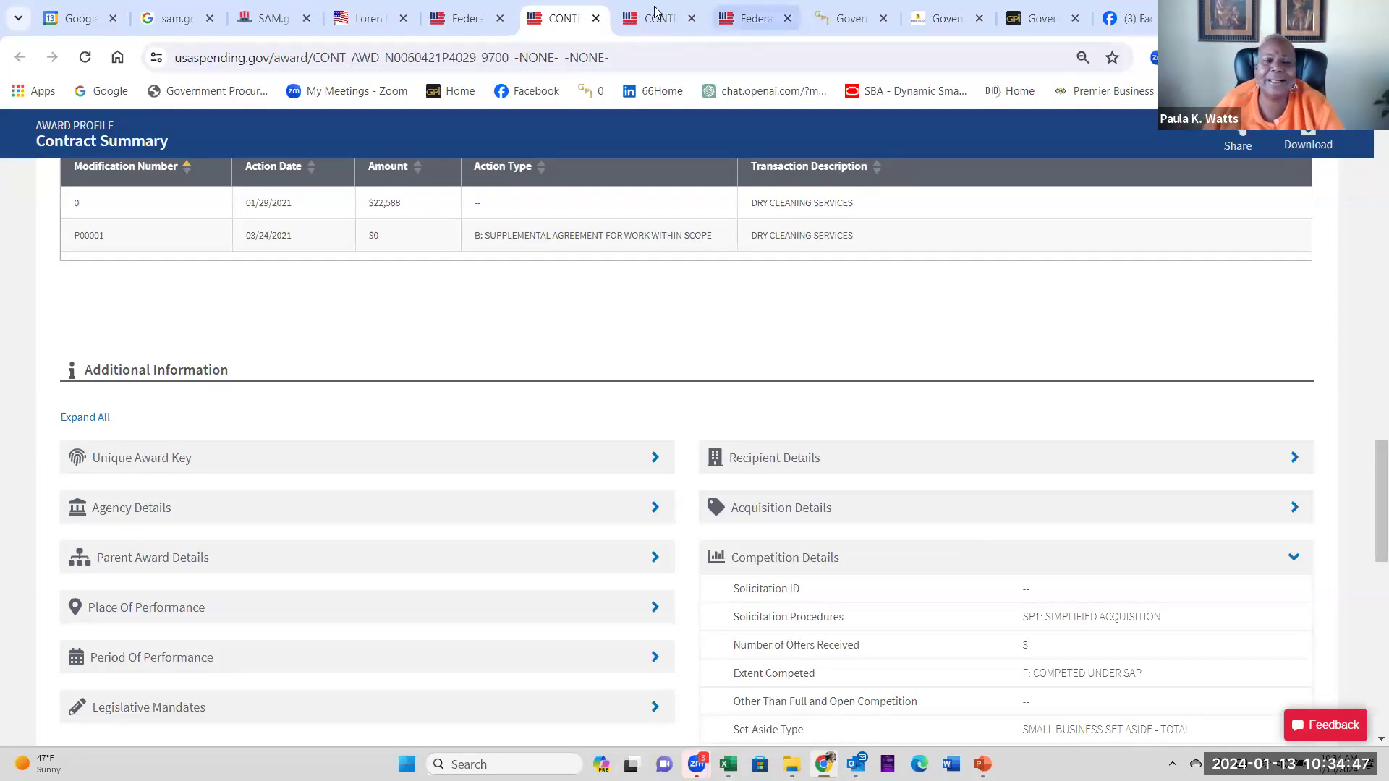
Close both contract summary pages and the extra USAspending page, keeping the award search results open
click(595, 18)
click(595, 18)
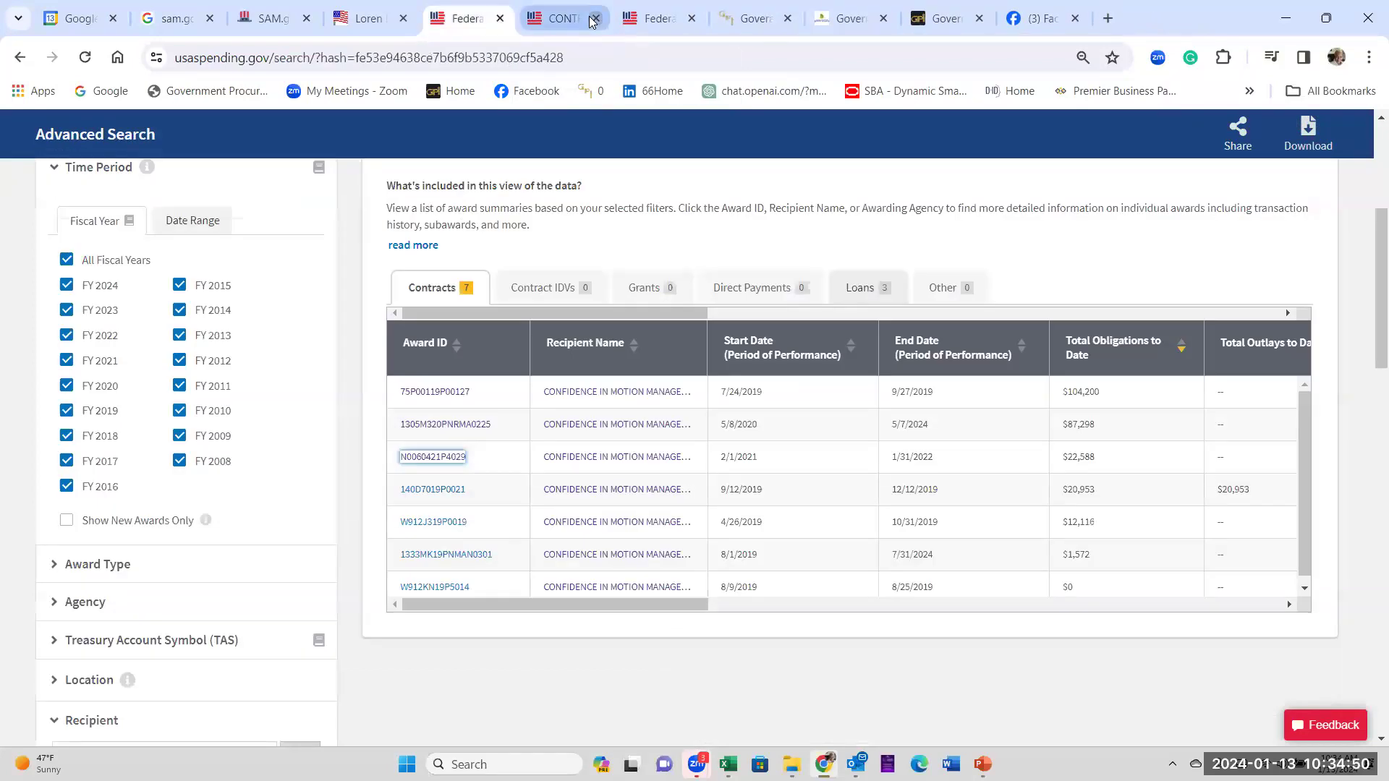
click(594, 18)
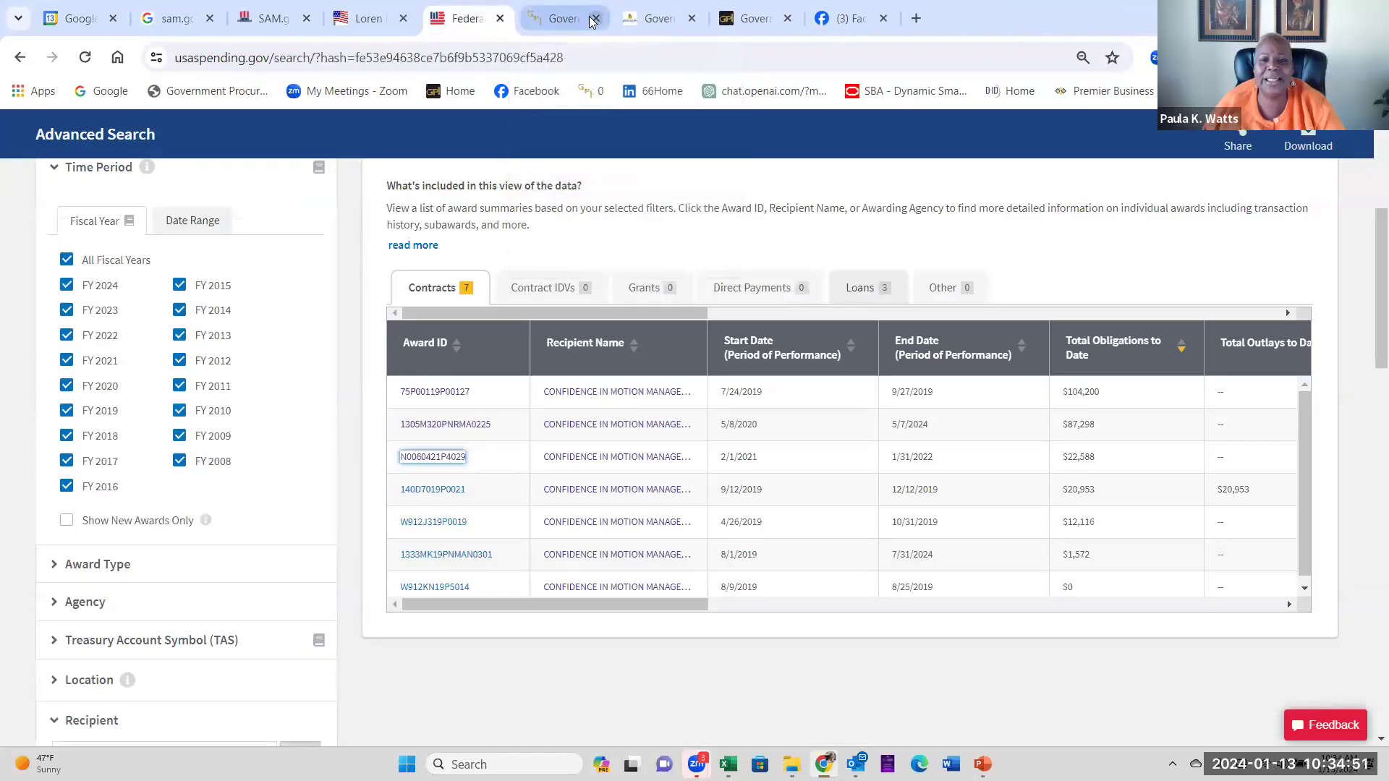
Switch to the Dawson's Management & Consulting website and review its Capabilities page, including the service areas and NAICS codes
click(649, 18)
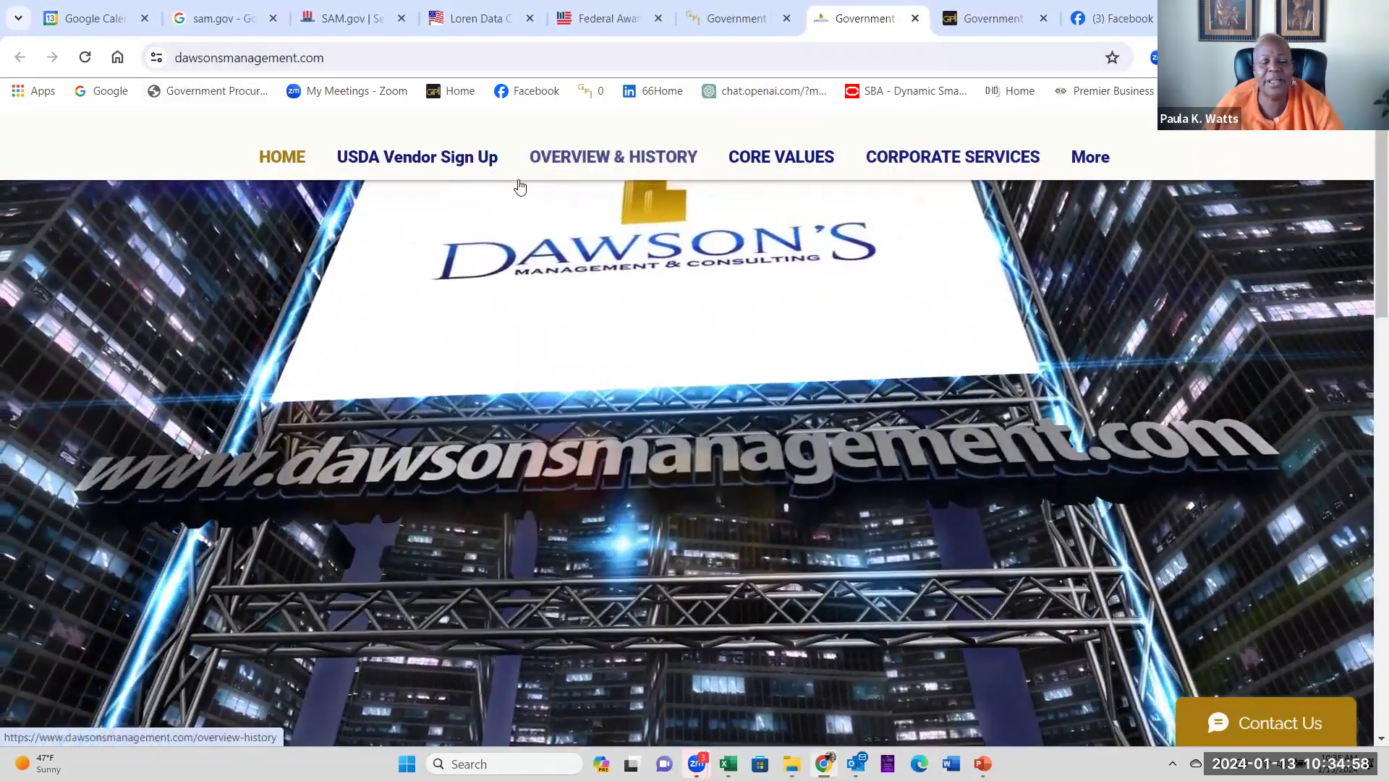
mouse_move(499, 159)
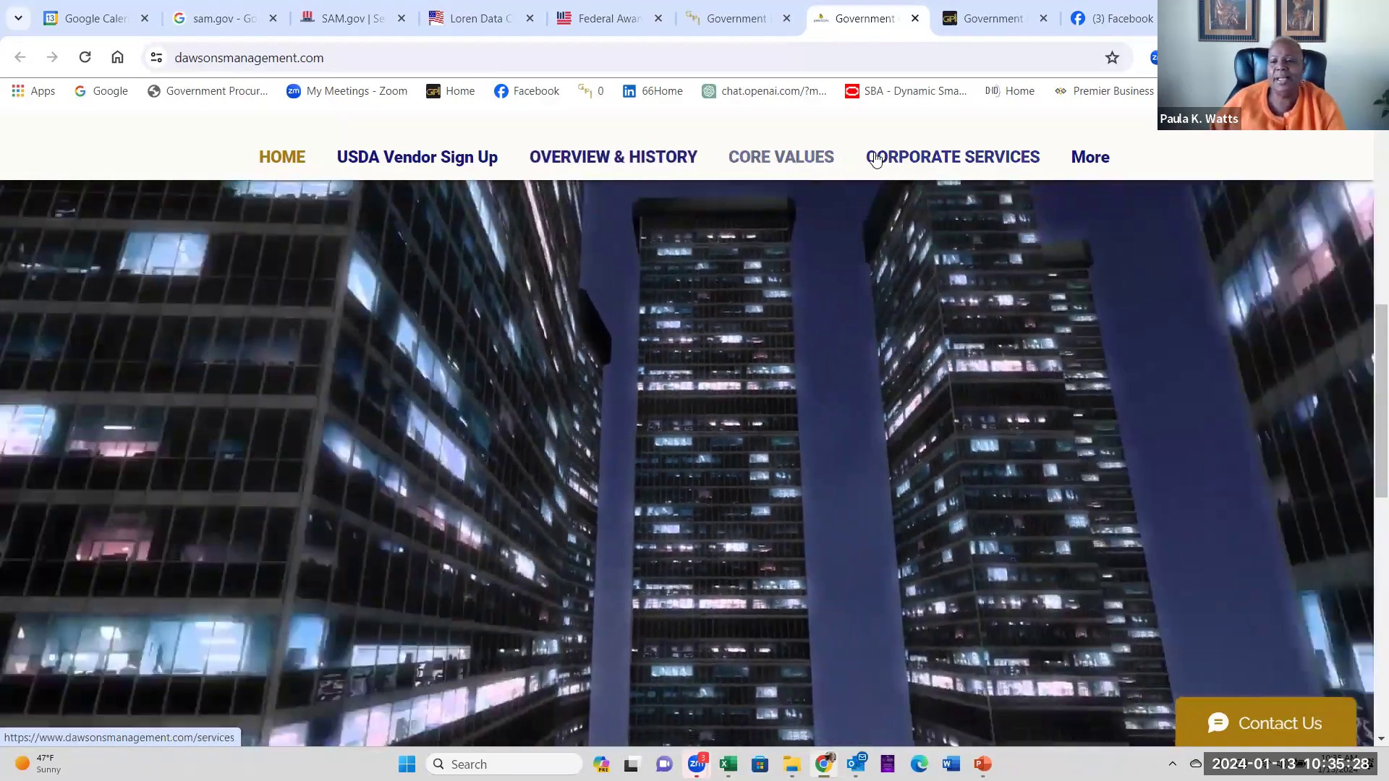
mouse_move(874, 157)
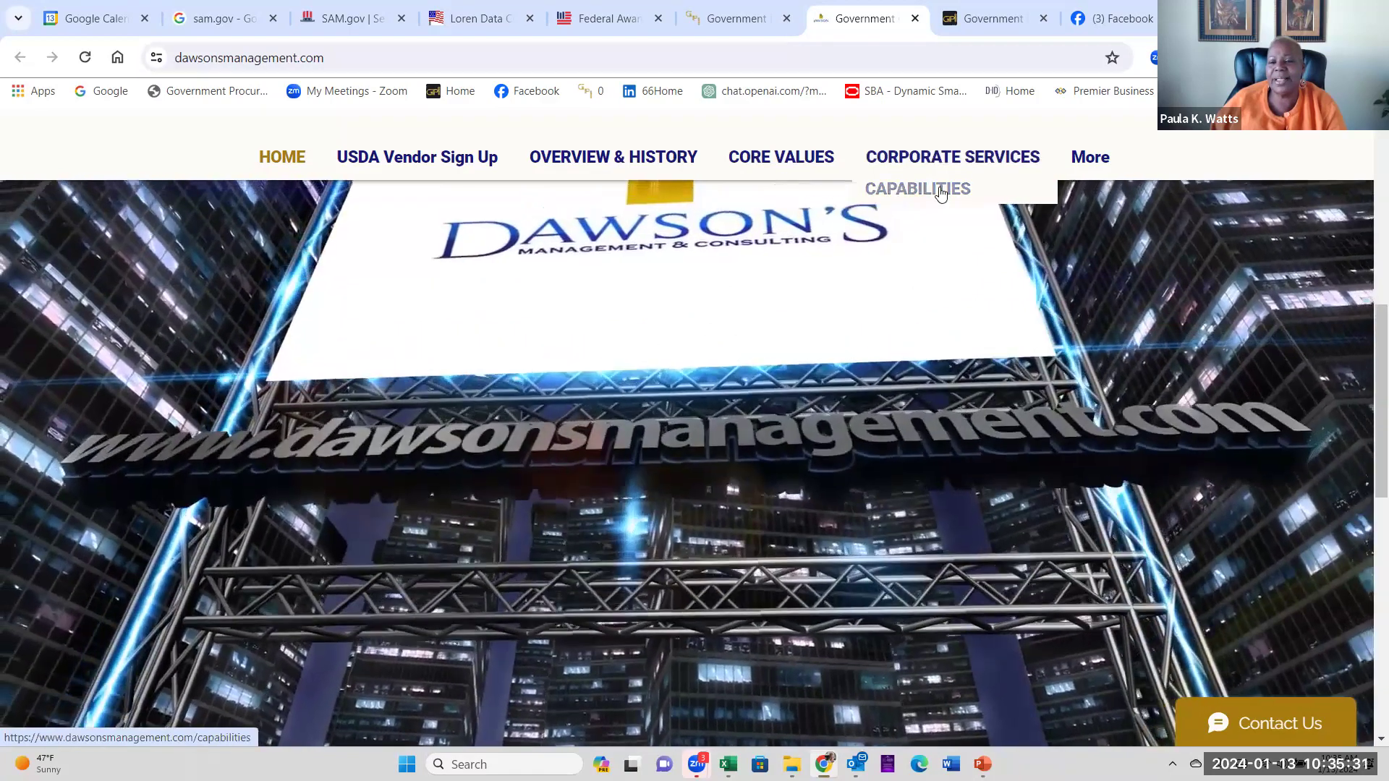
click(939, 191)
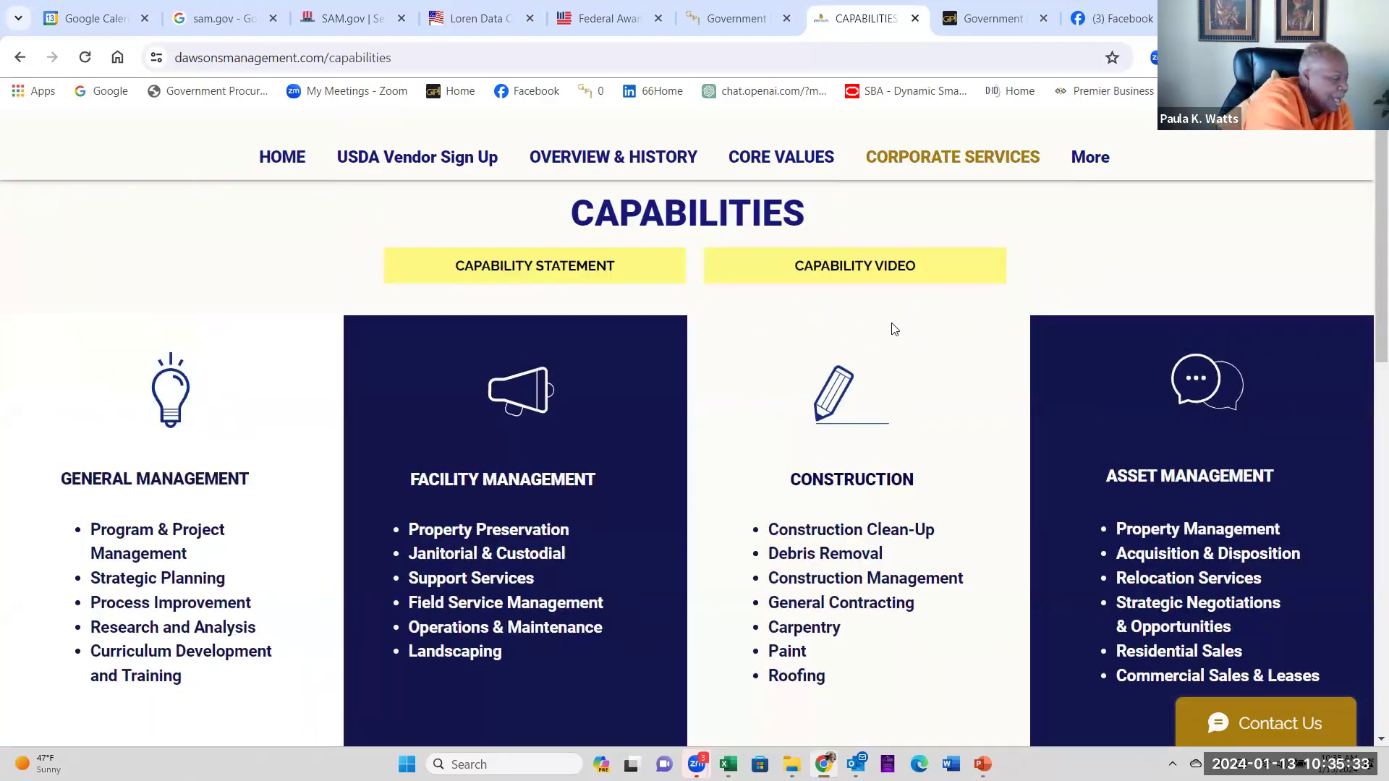
scroll(894, 329, down, 2)
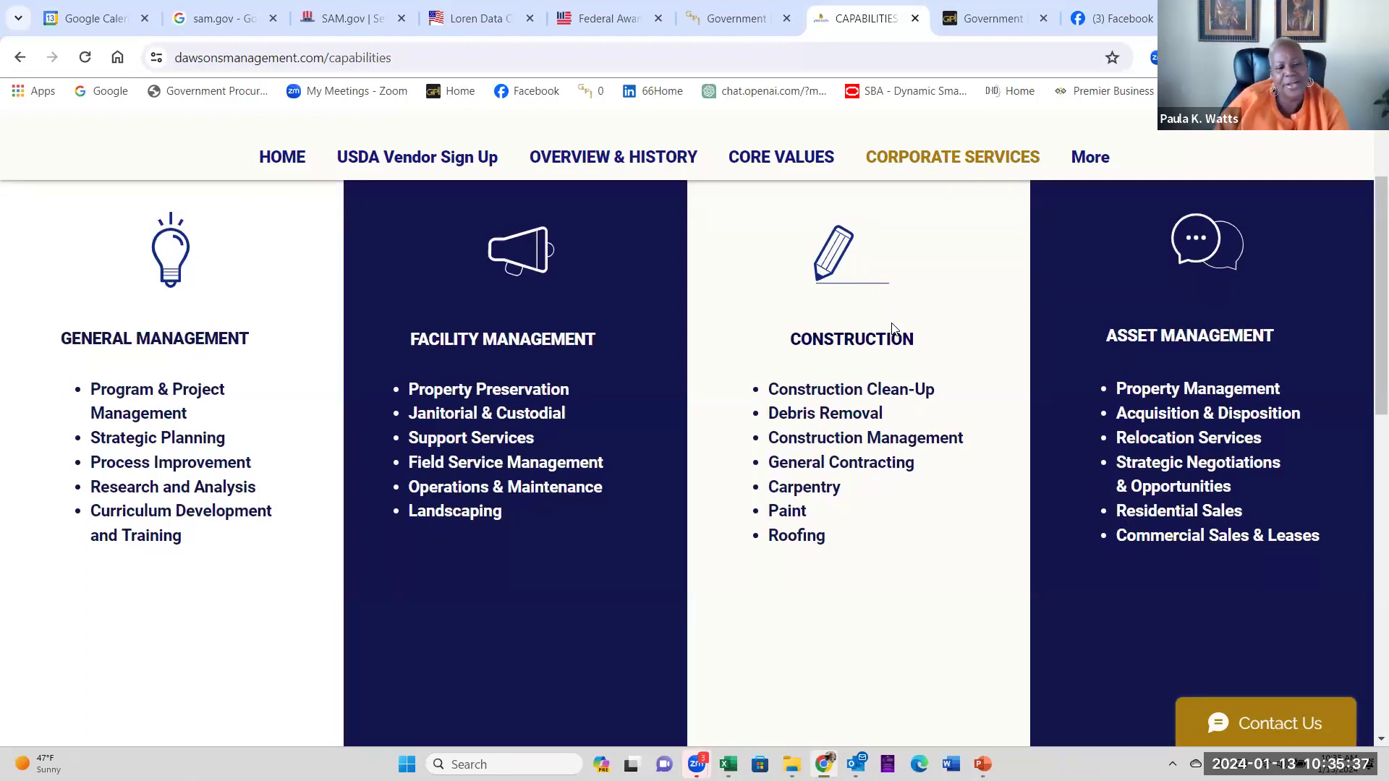
scroll(893, 329, down, 10)
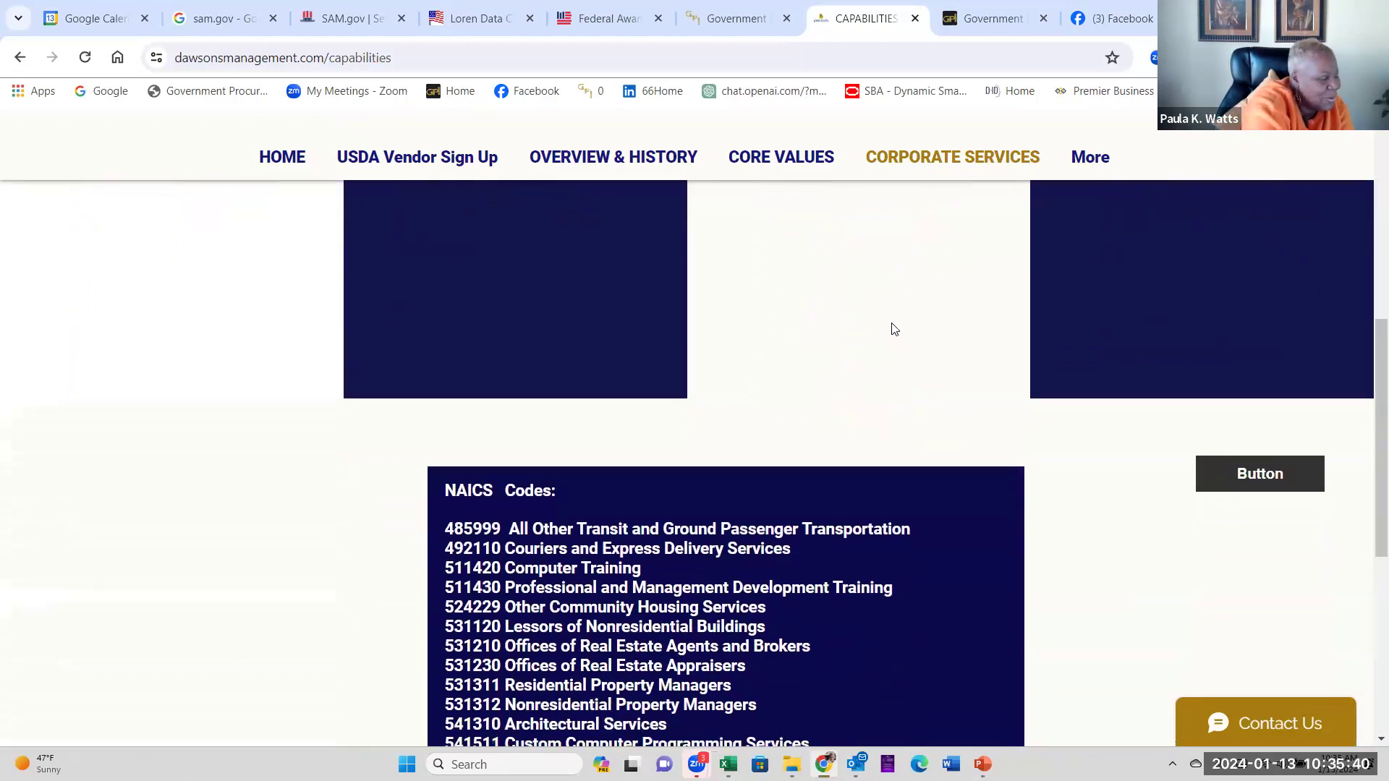
scroll(893, 329, up, 12)
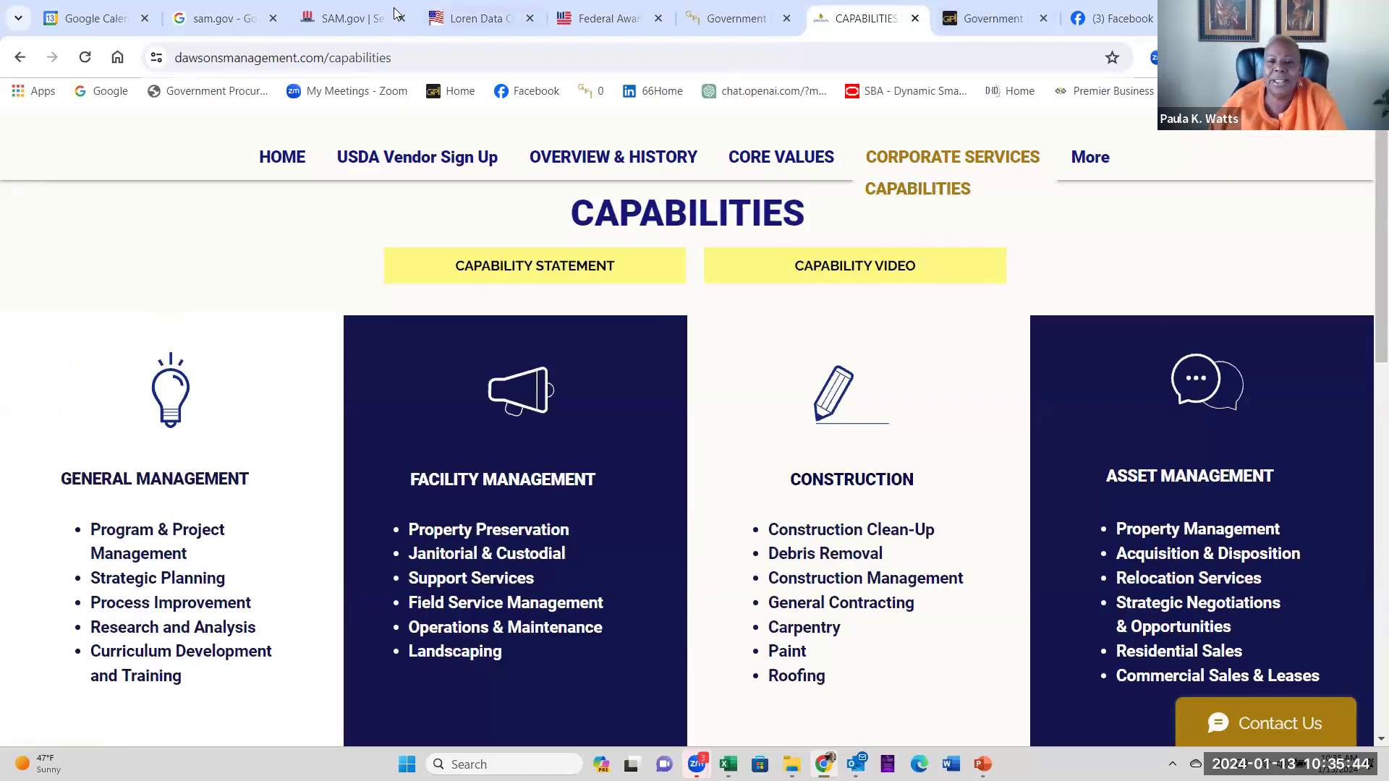
Open the bookmarked Premier Business Partners website and look through the services described on its homepage
click(1096, 91)
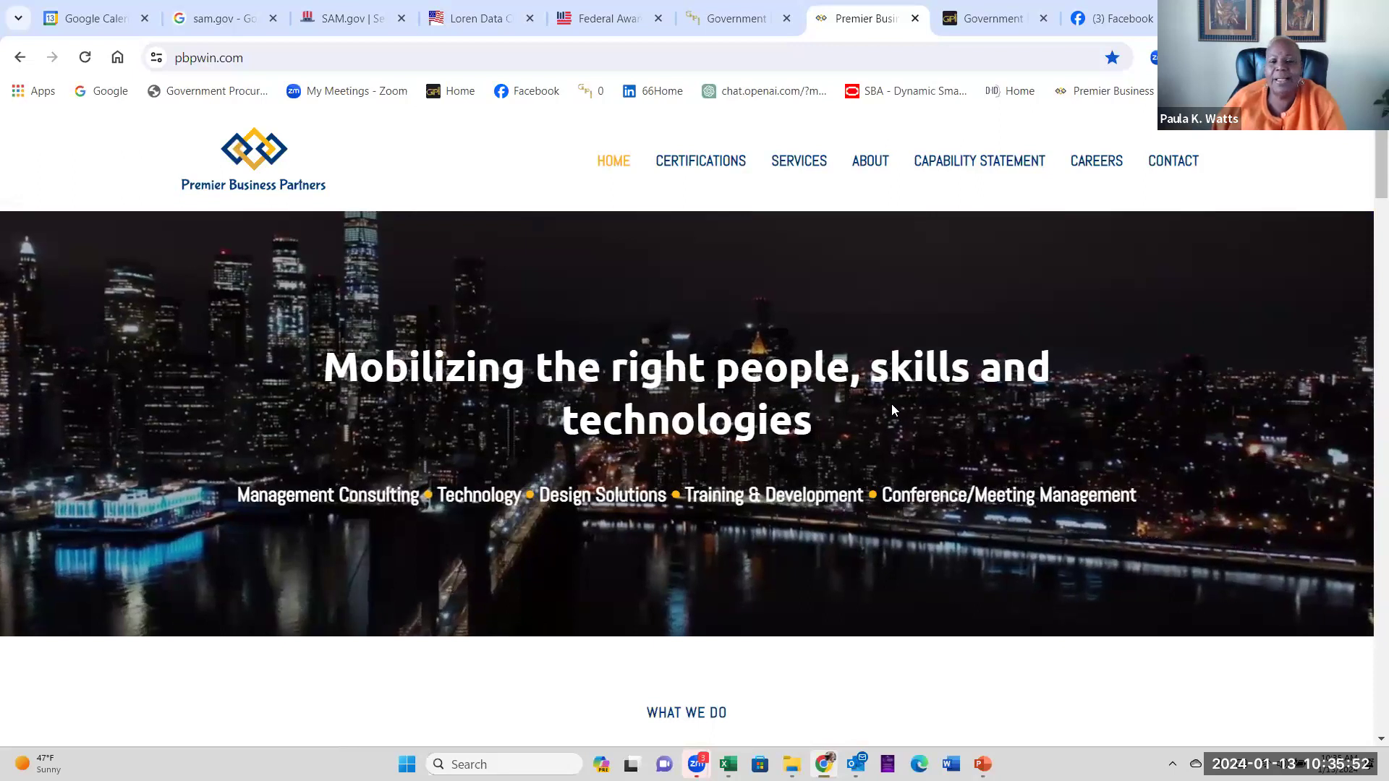
scroll(891, 404, down, 7)
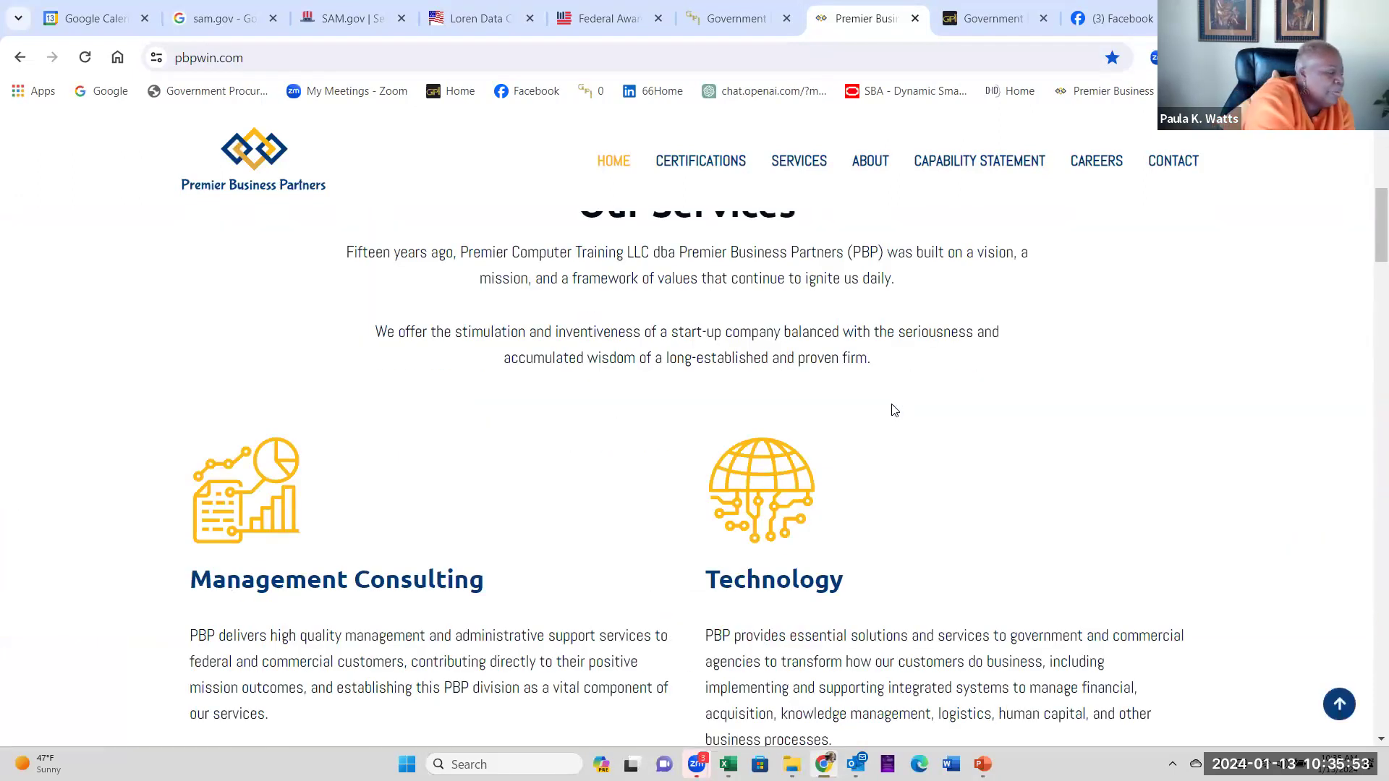
scroll(891, 410, down, 6)
scroll(894, 409, down, 6)
scroll(893, 409, down, 4)
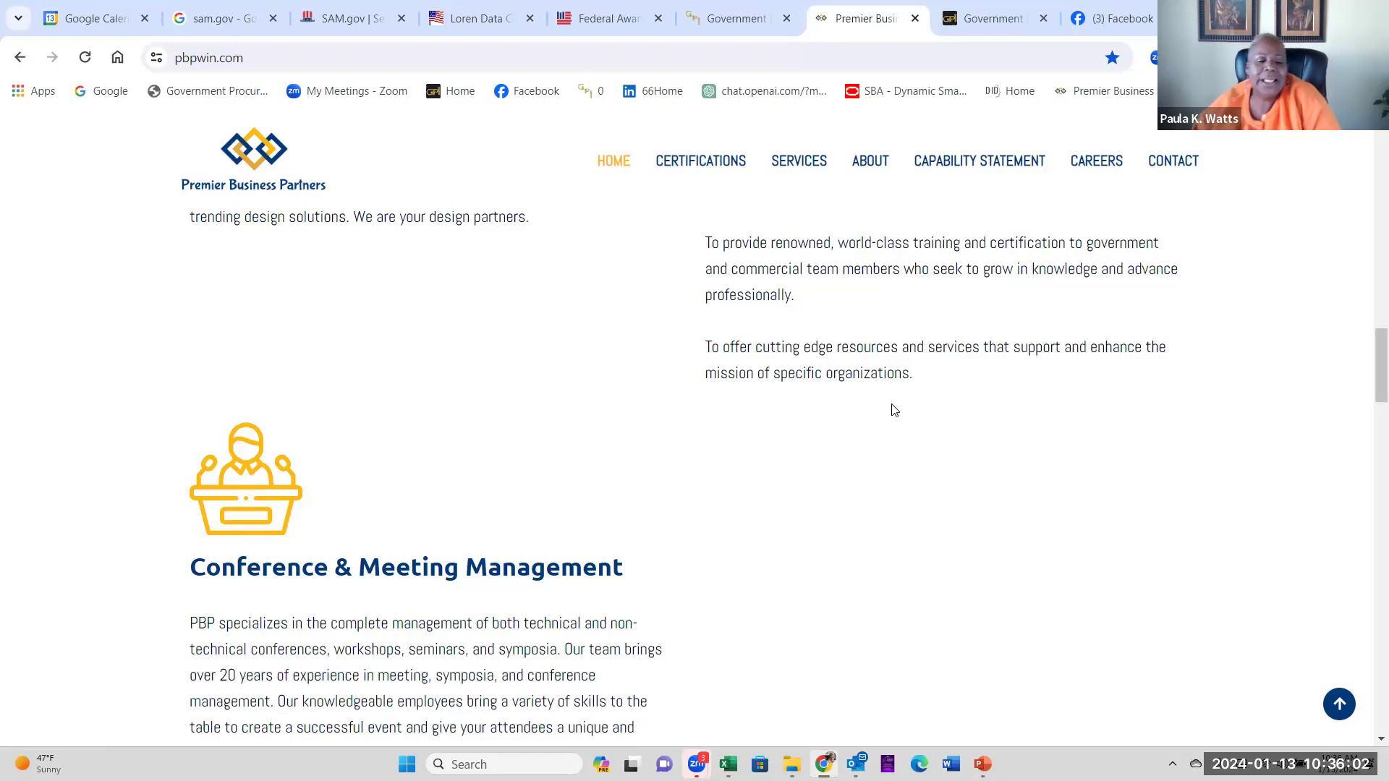
Open Premier Business Partners' Capability Statement page and read through the core capabilities, project summary and NAICS codes
scroll(1061, 397, up, 8)
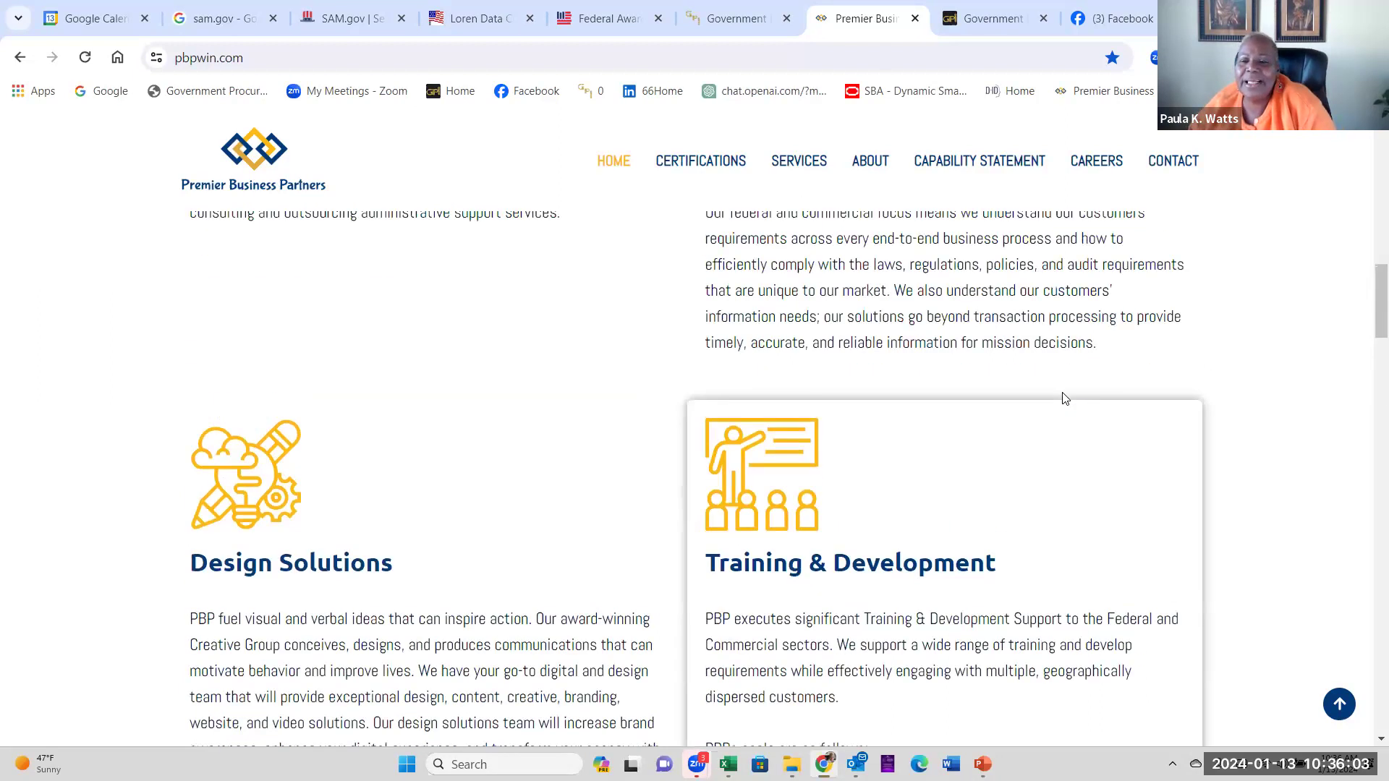
click(969, 165)
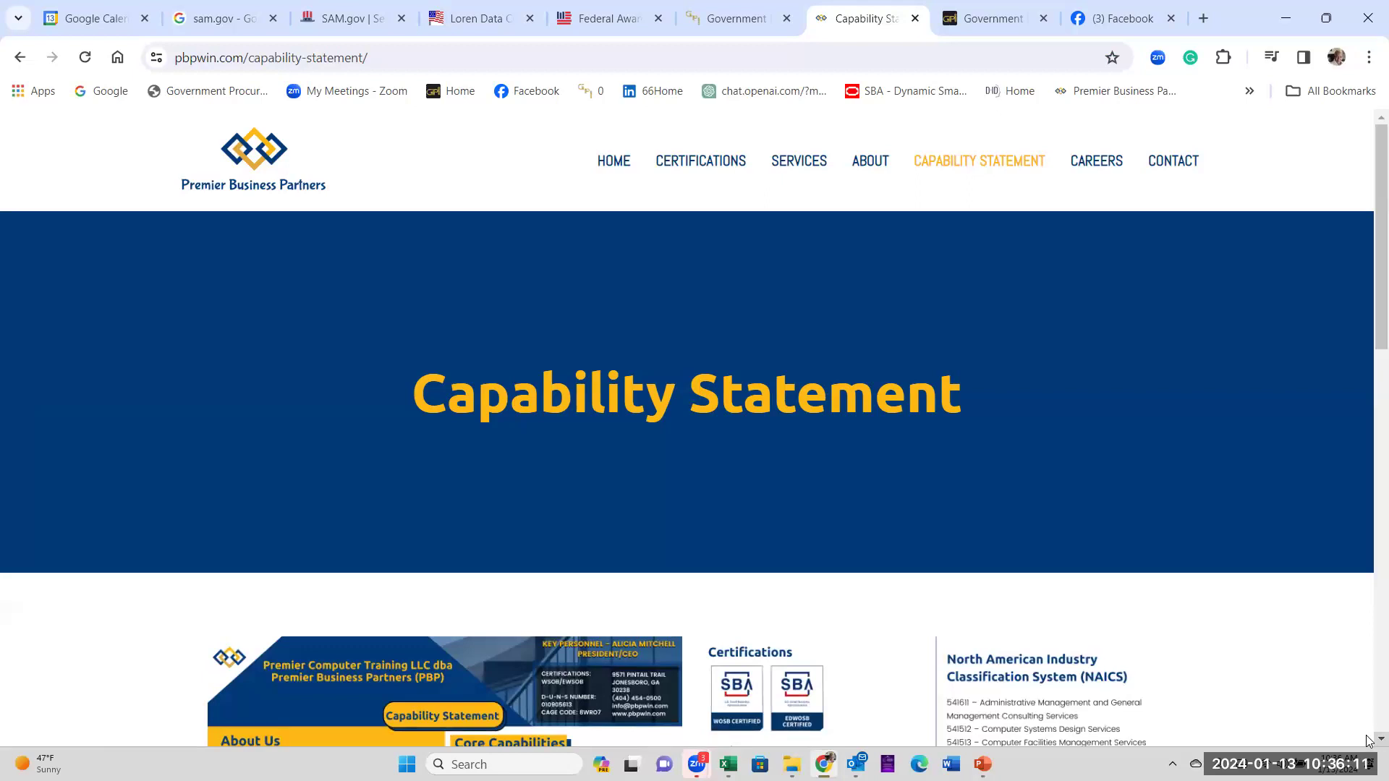
scroll(1369, 741, down, 1)
scroll(1369, 740, down, 2)
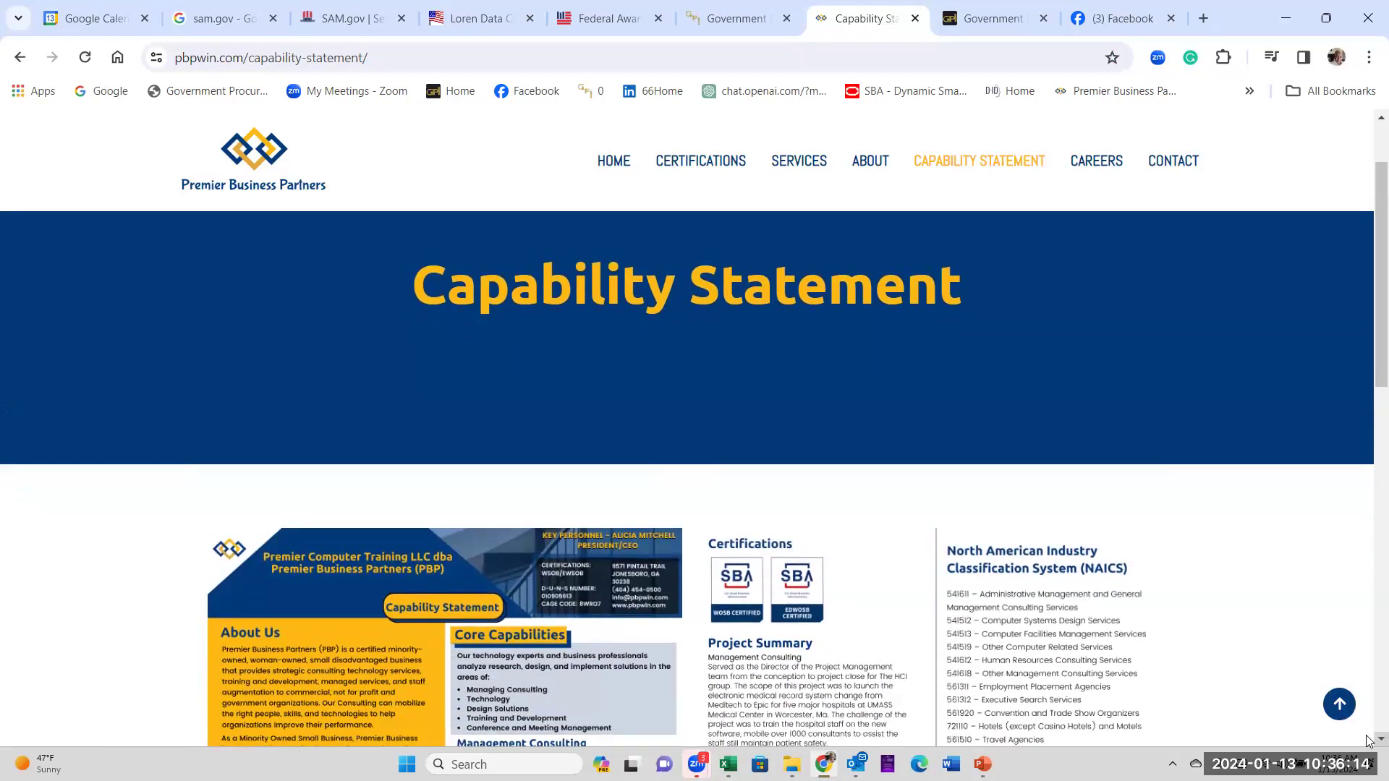
scroll(1369, 741, down, 1)
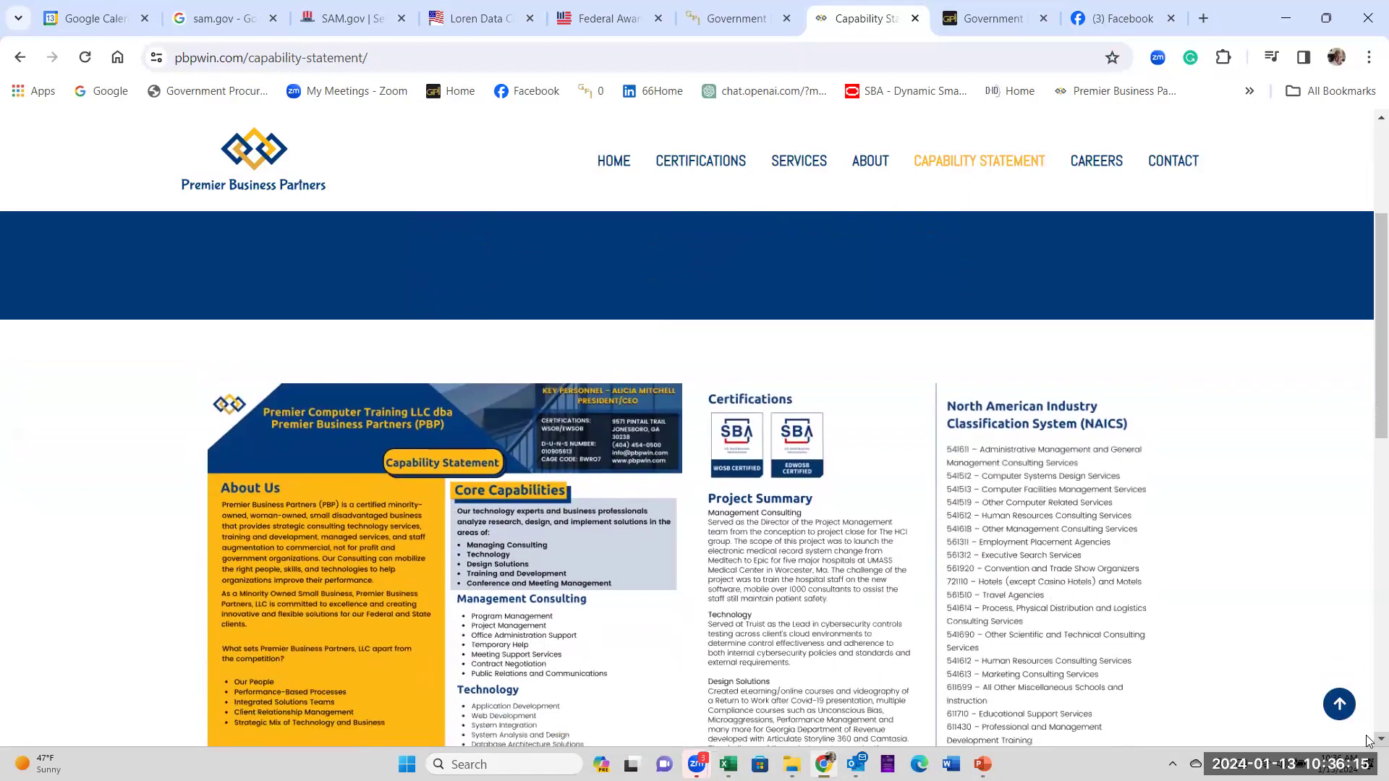
scroll(1369, 741, down, 1)
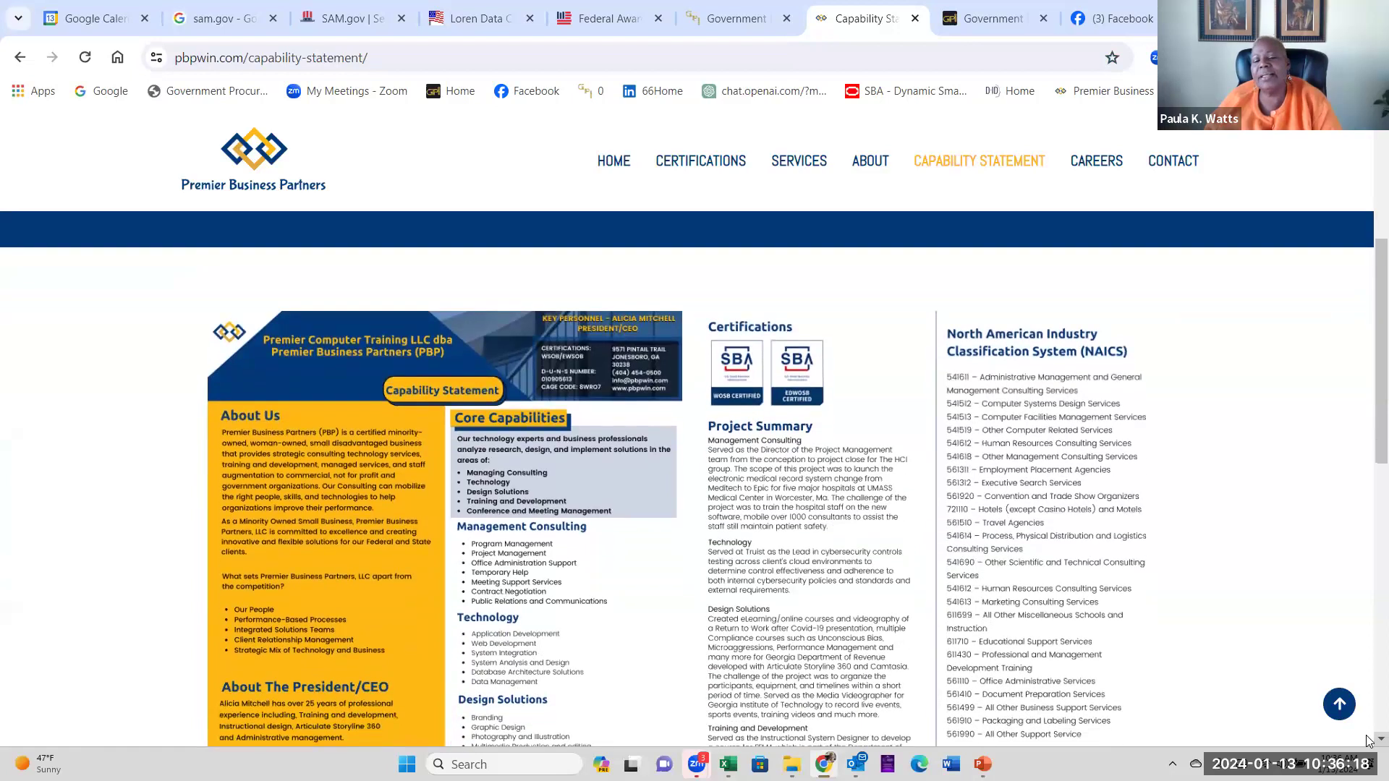
scroll(1367, 741, down, 1)
scroll(1367, 741, down, 1)
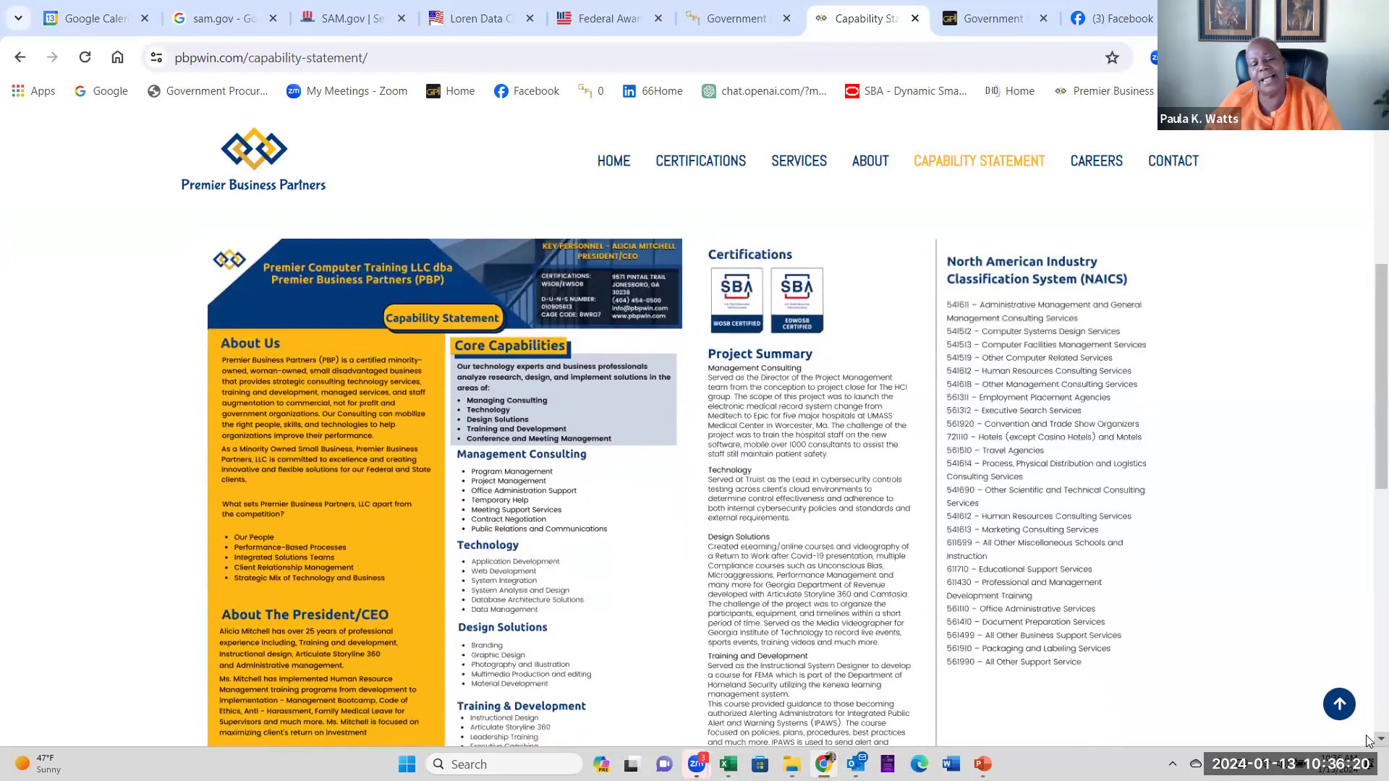
scroll(1369, 741, down, 2)
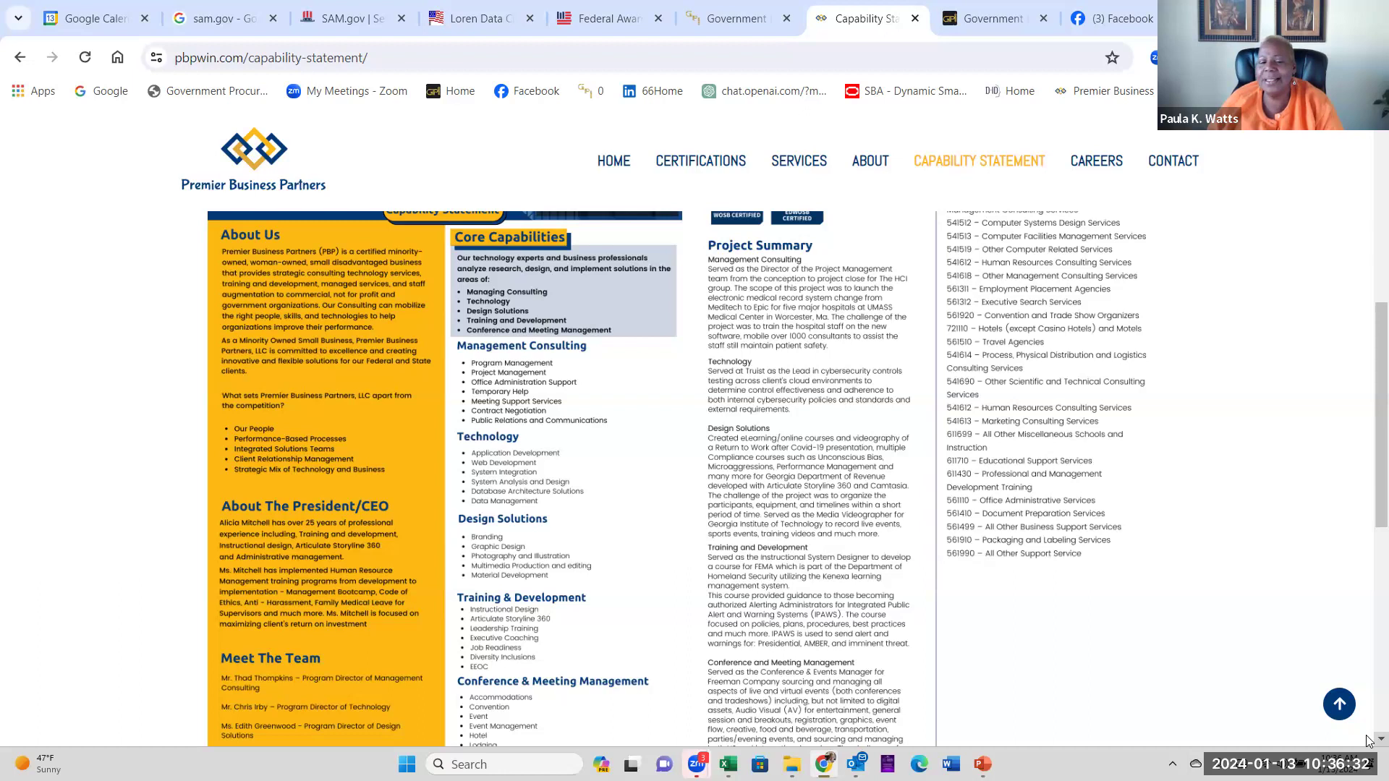
scroll(1366, 740, down, 3)
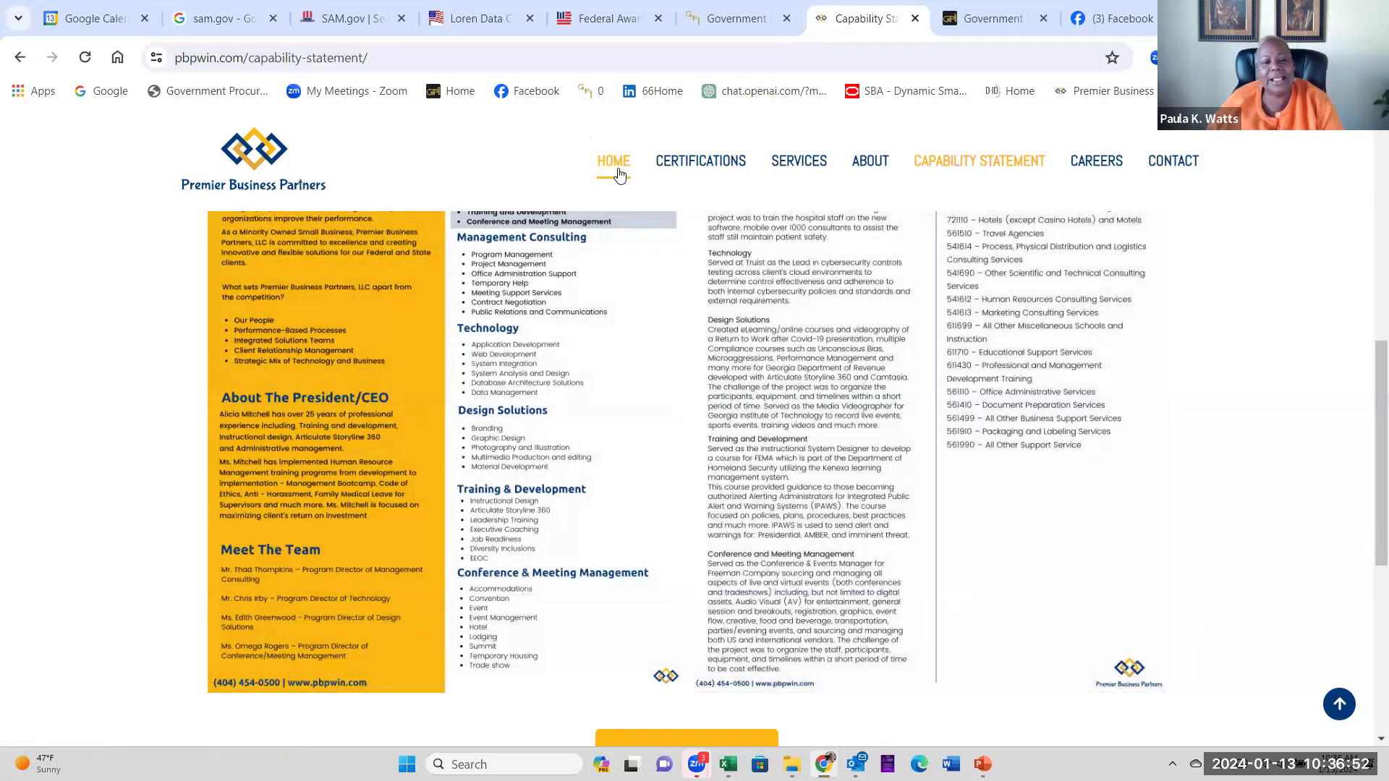
Return to the Premier Business Partners homepage and look through its services, team past performance and NAICS code list
click(614, 161)
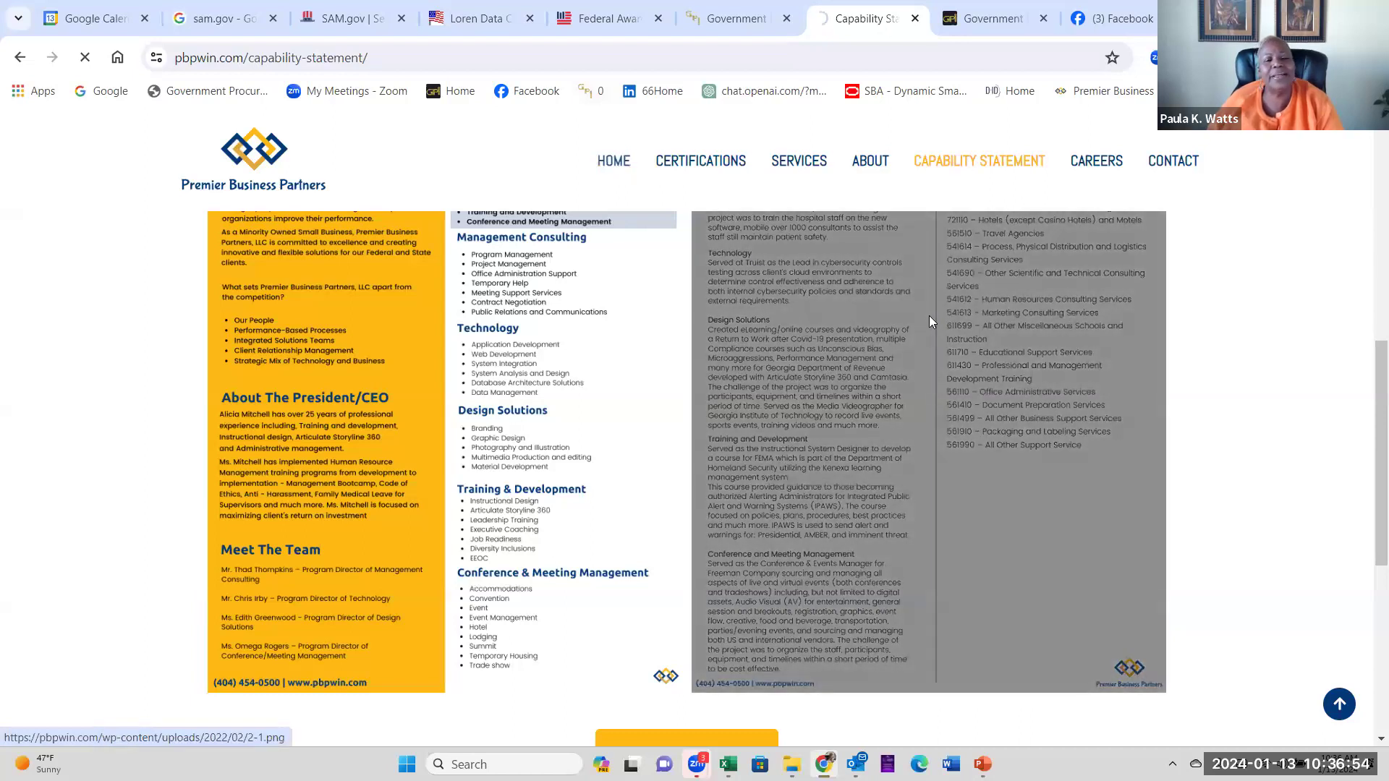
scroll(929, 322, down, 5)
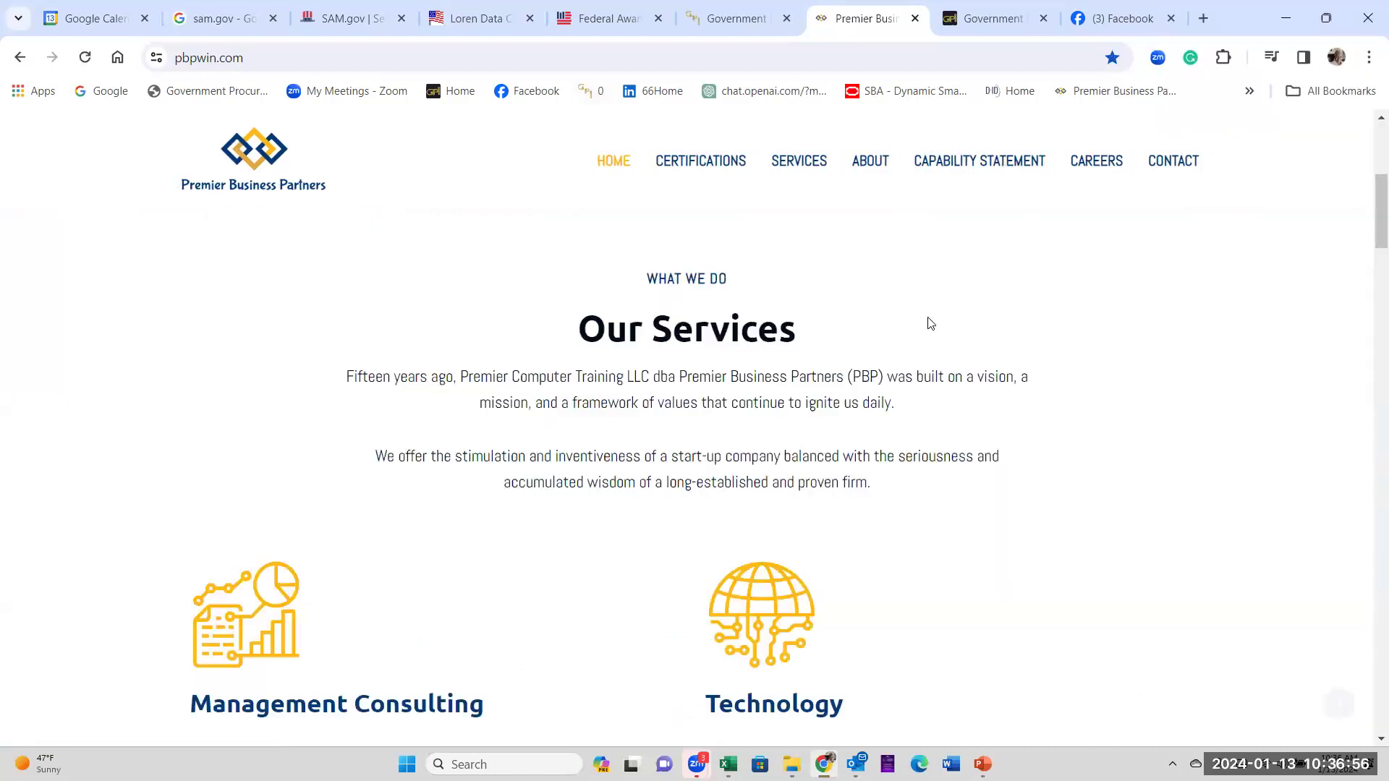
scroll(930, 323, down, 15)
scroll(930, 323, down, 15)
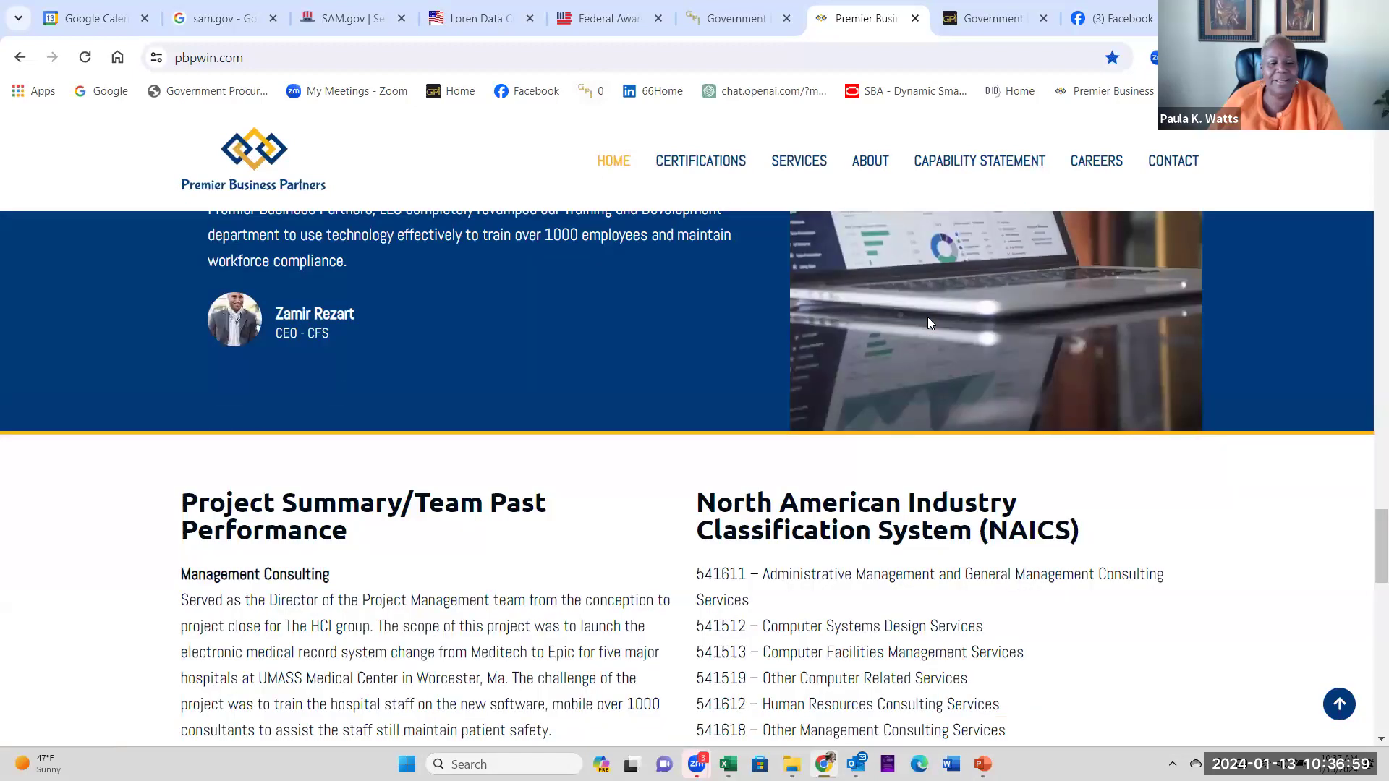
scroll(658, 595, down, 10)
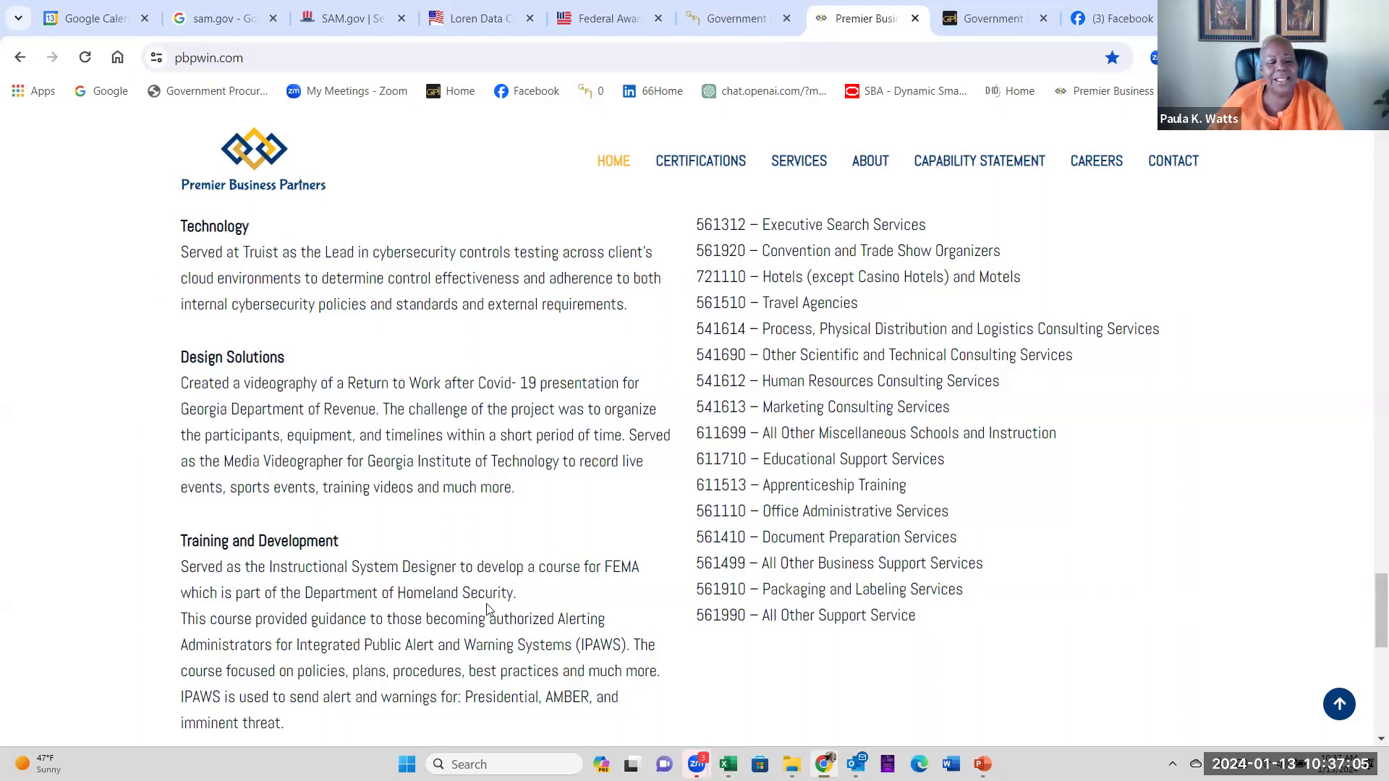
scroll(489, 601, down, 3)
scroll(490, 604, up, 15)
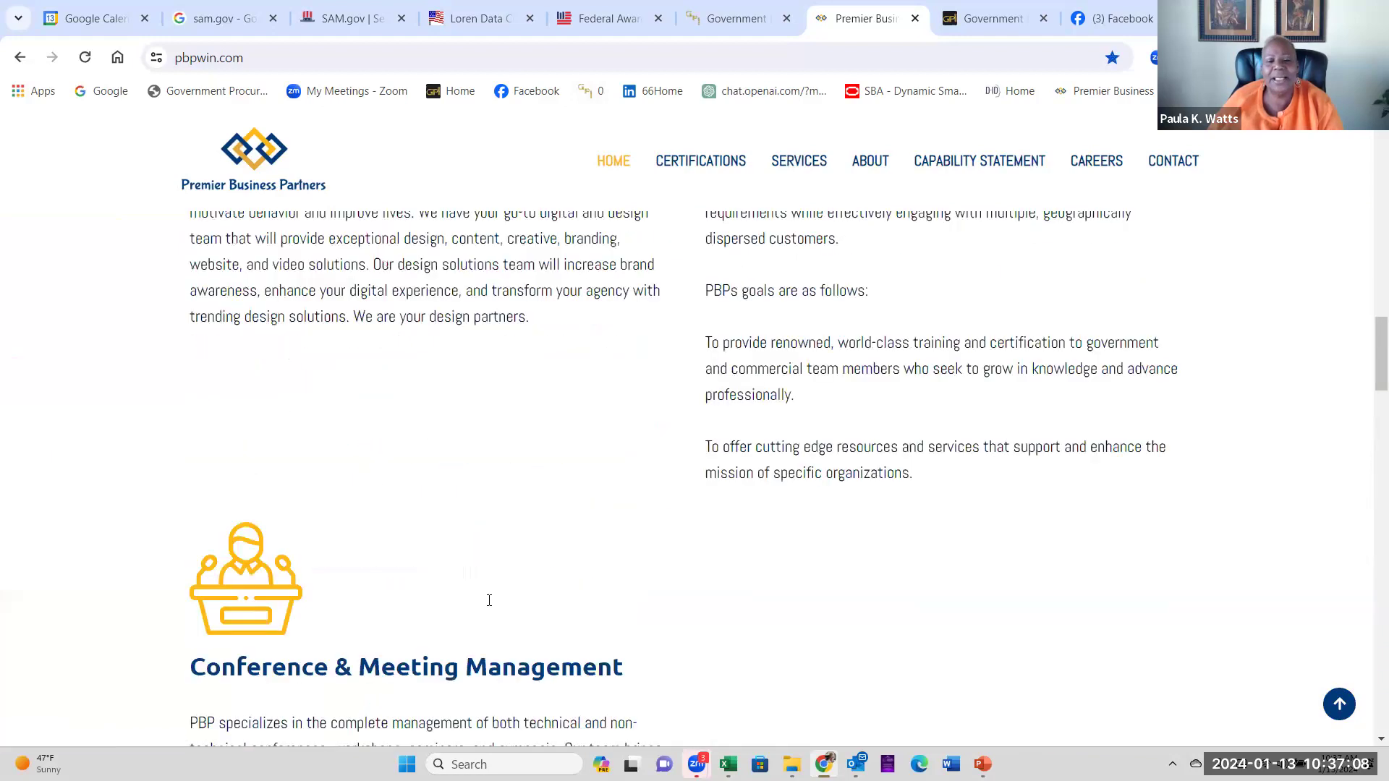
scroll(491, 606, up, 5)
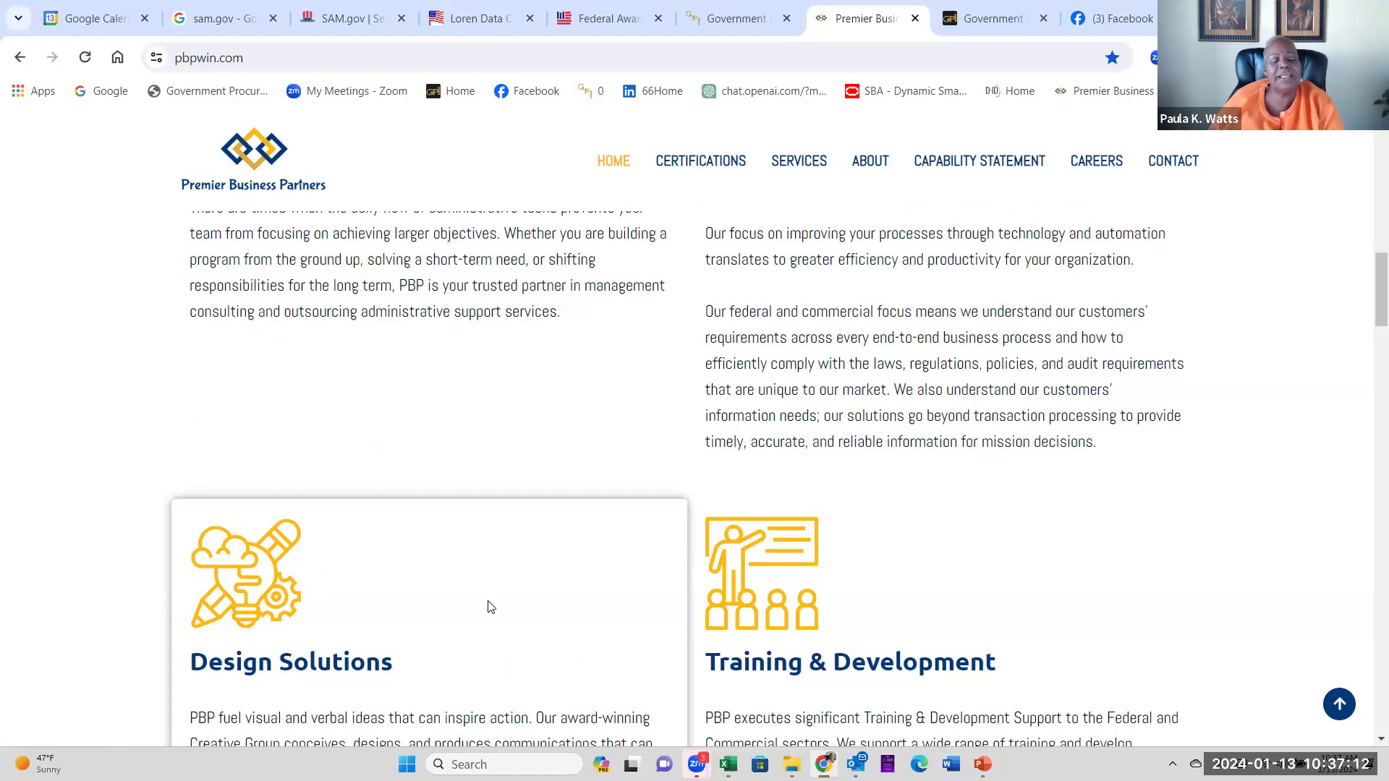
scroll(489, 606, up, 5)
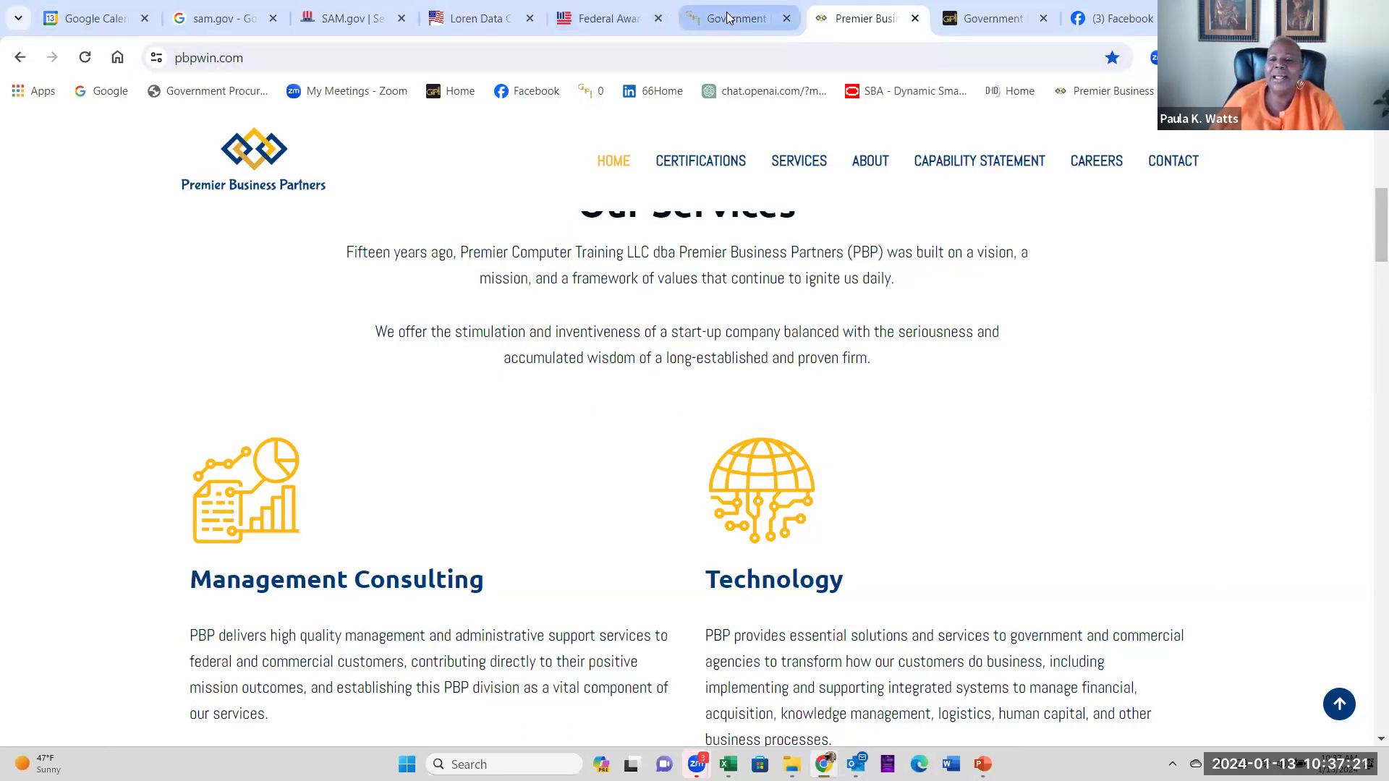
Dismiss the Financing Contracts Part 2 pop-up on the GPI homepage, and look through the user list on GPI's Manage Users page
click(949, 17)
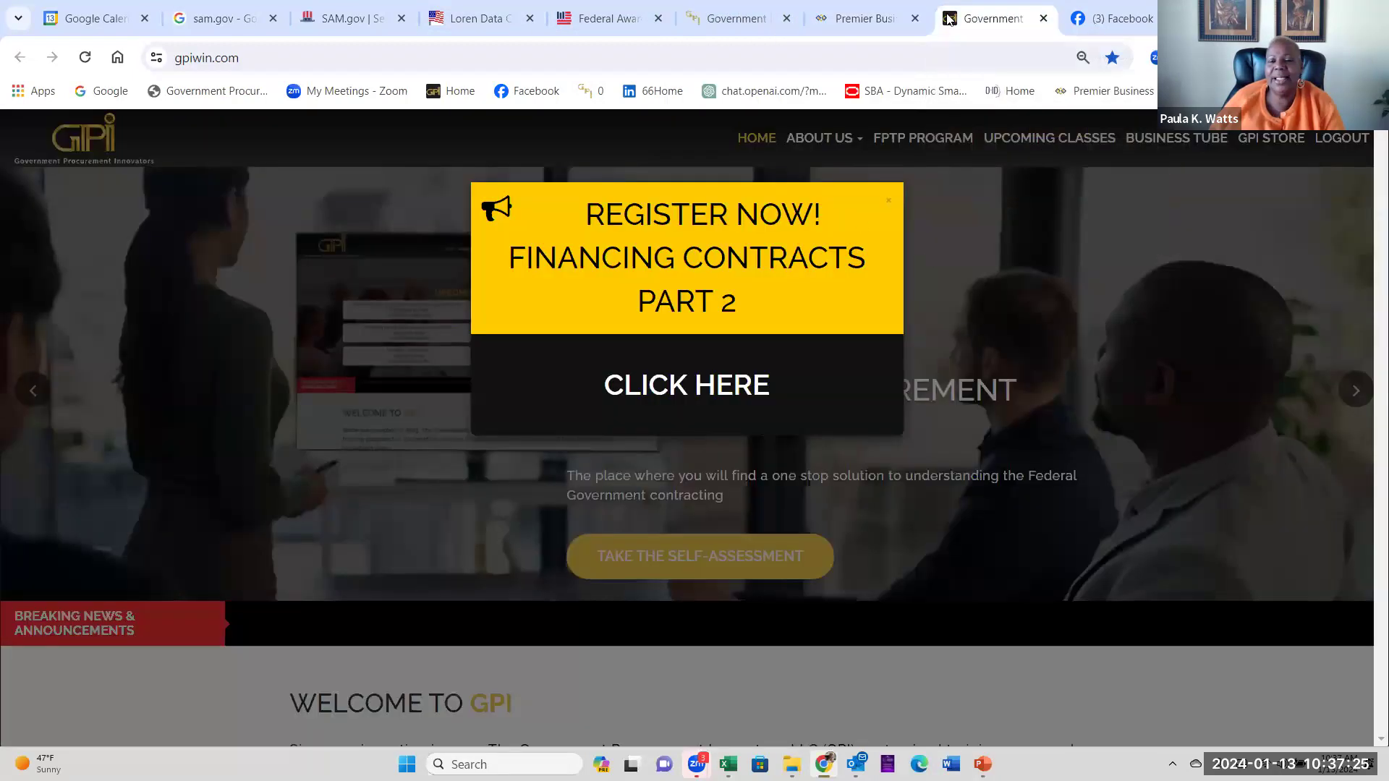
click(890, 204)
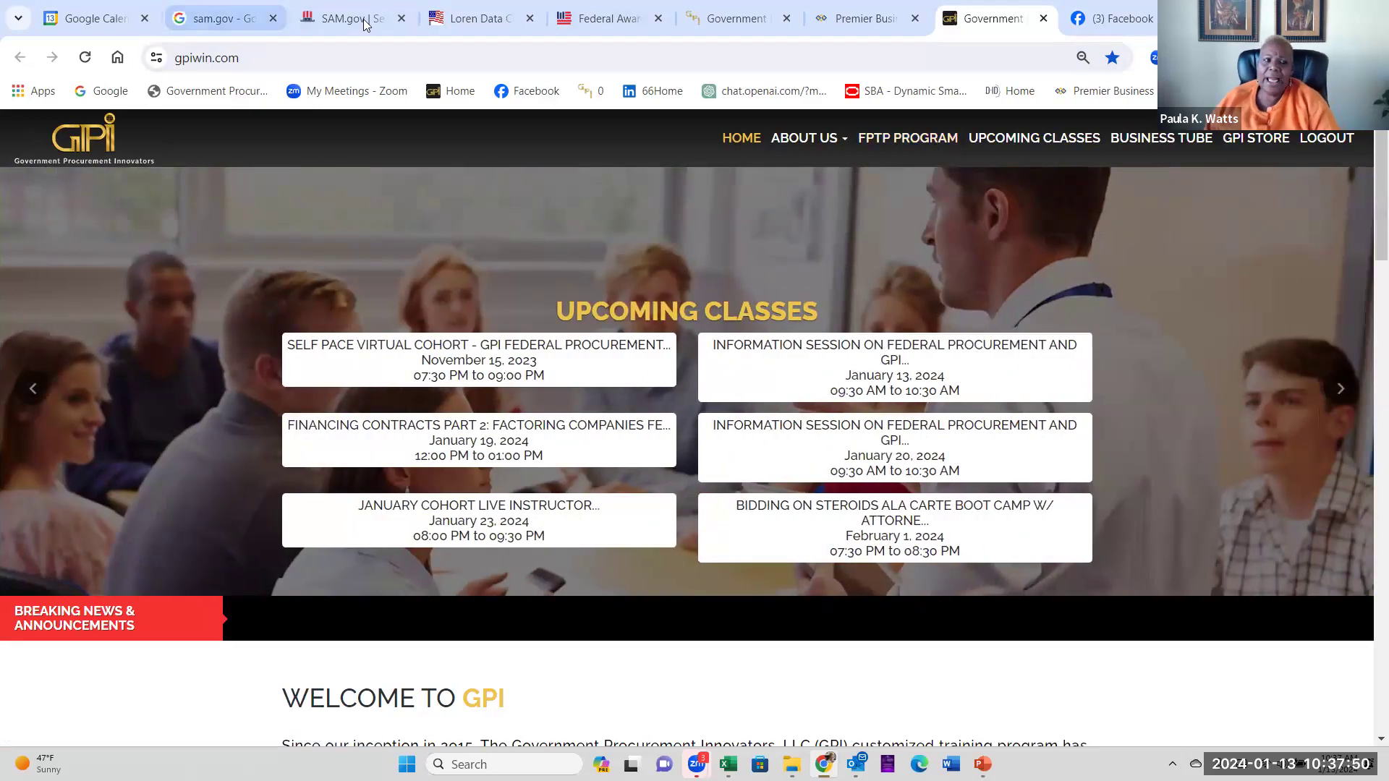
click(759, 26)
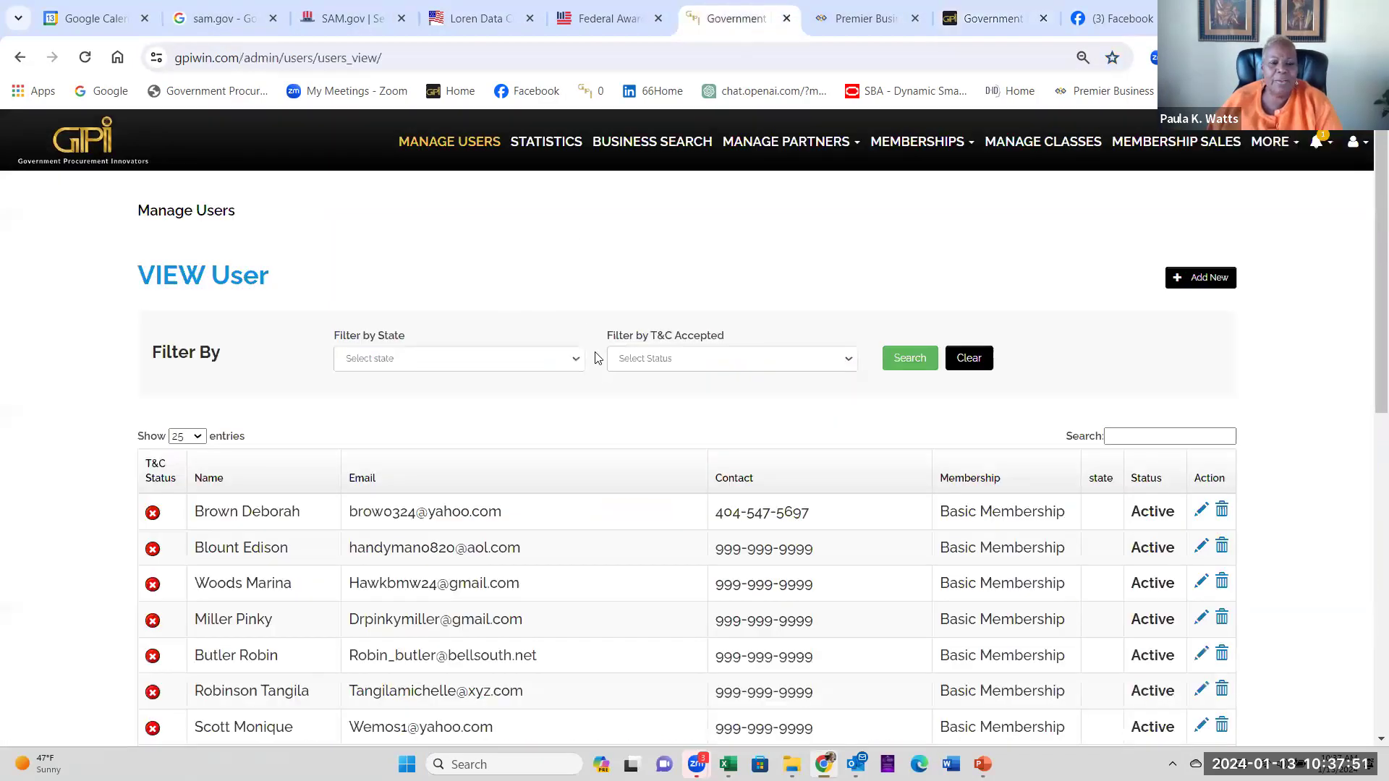
scroll(605, 375, down, 10)
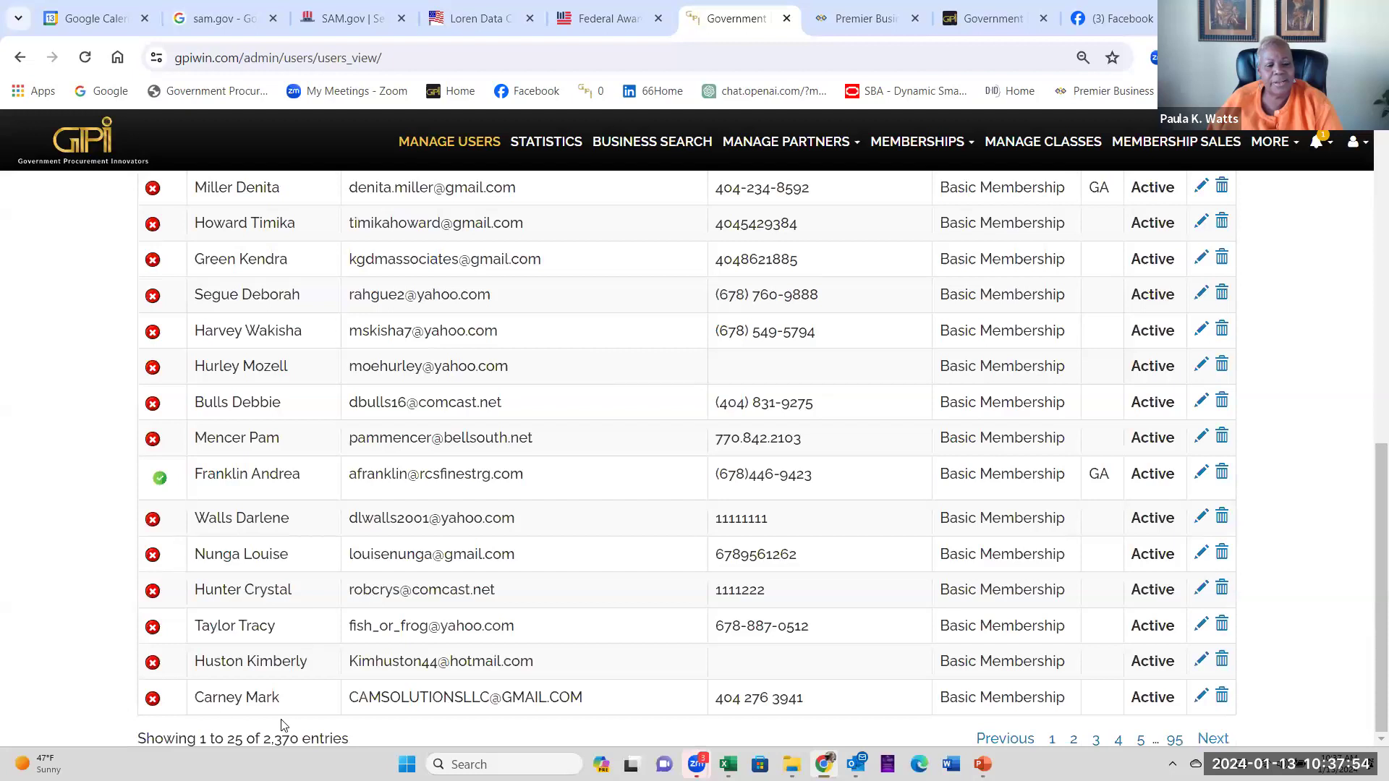
scroll(744, 441, up, 10)
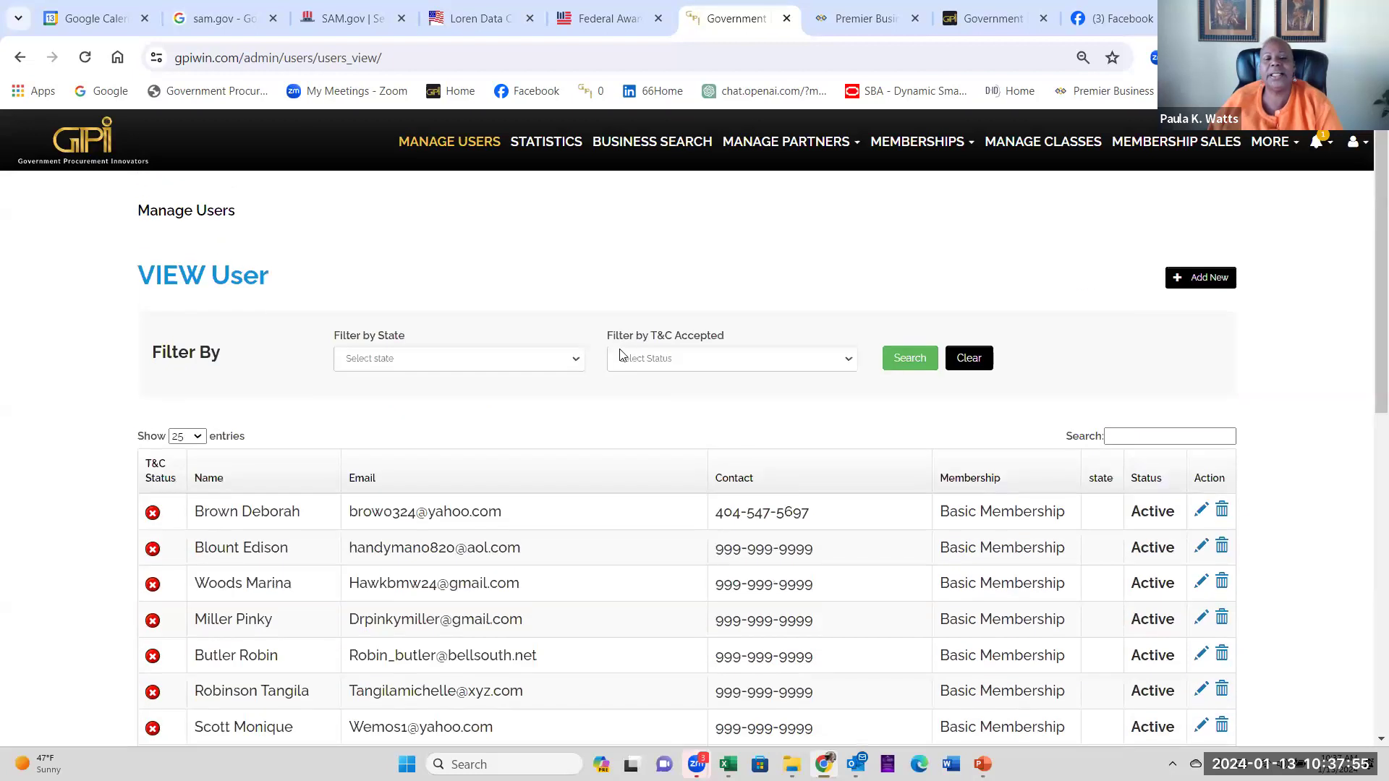
Filter the user list by the state California (CA) and look through the matching members
click(563, 364)
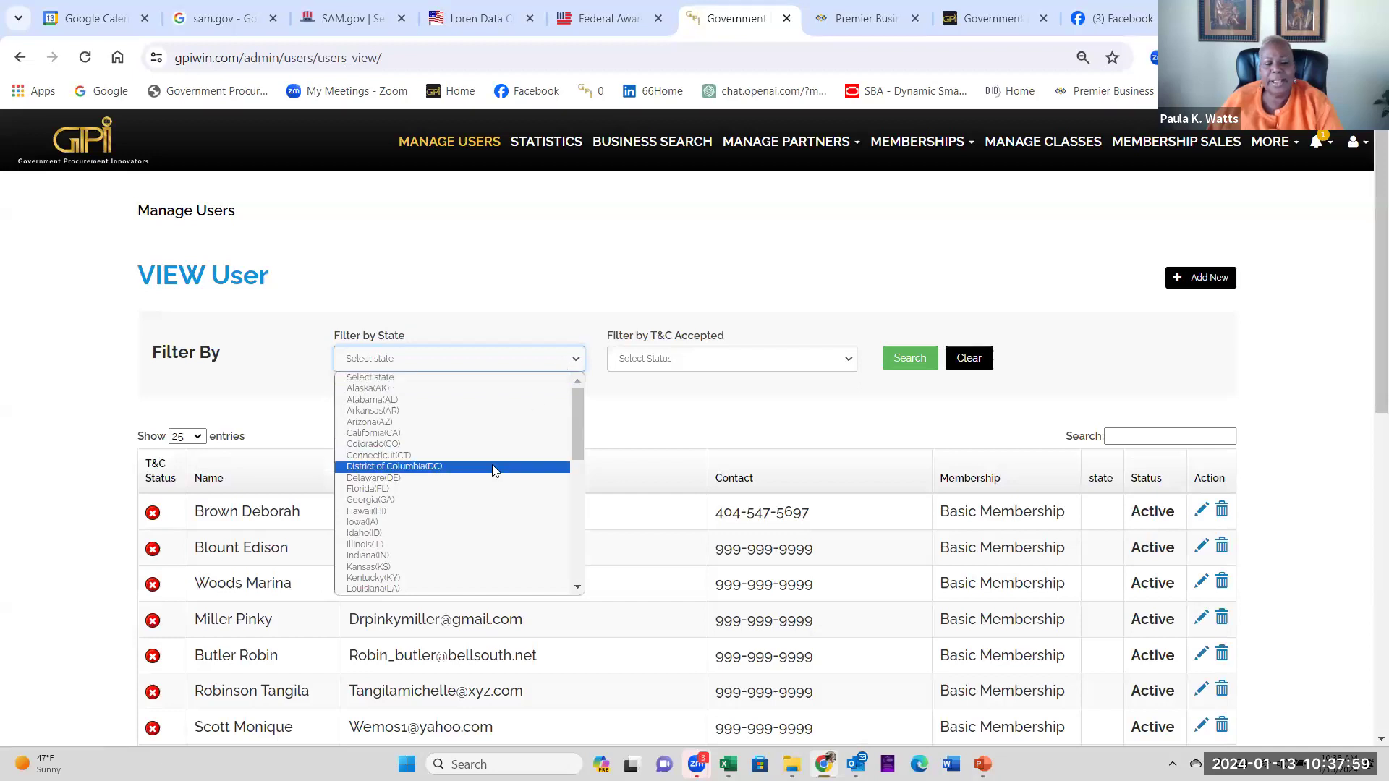
click(484, 433)
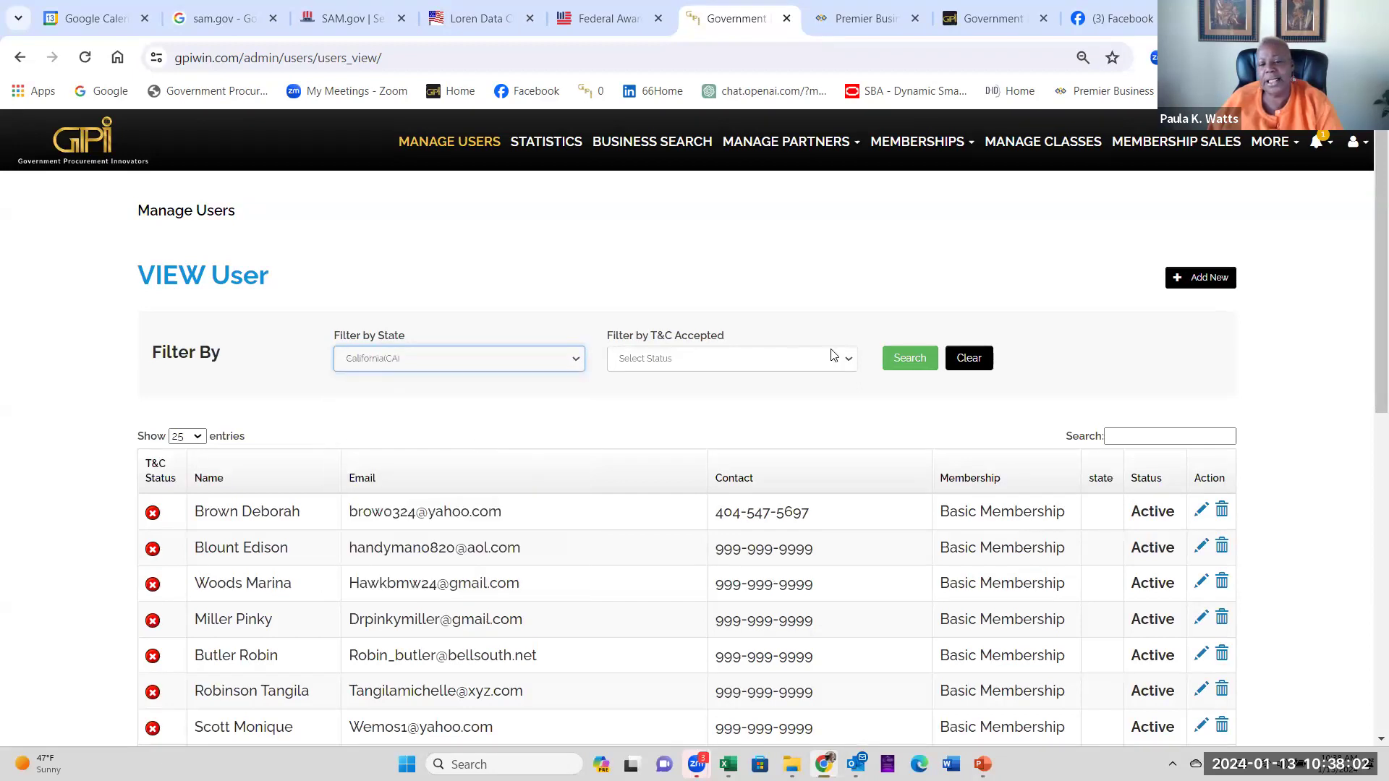
click(896, 358)
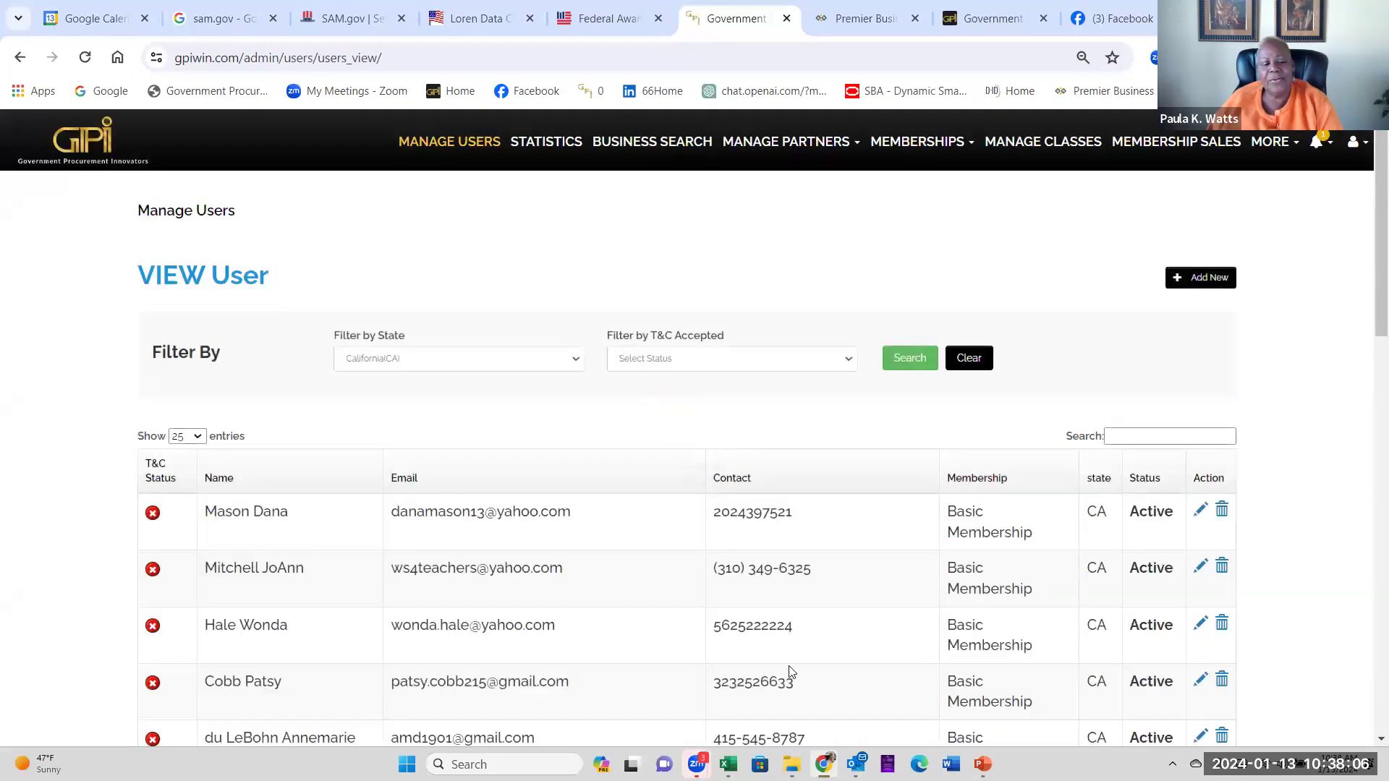
scroll(803, 662, down, 6)
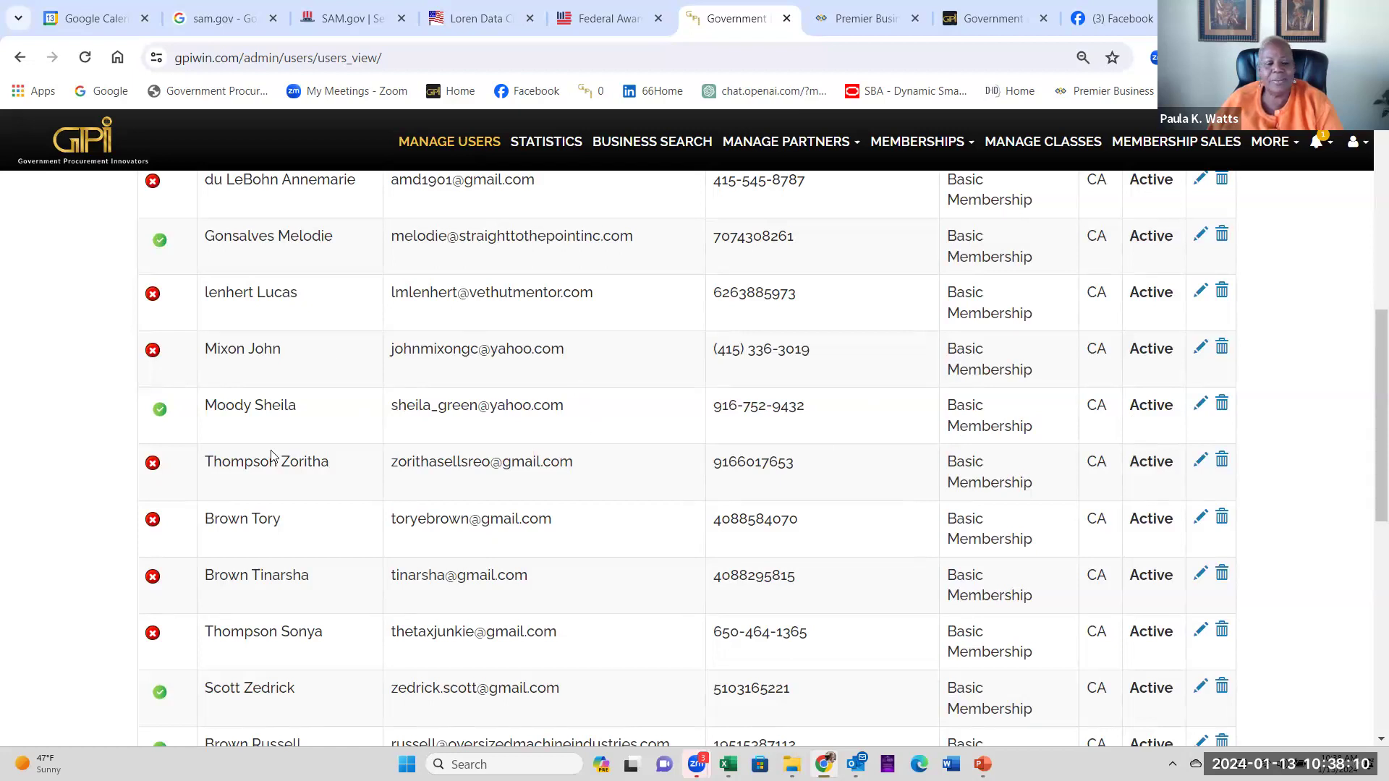
scroll(476, 434, down, 8)
scroll(476, 431, up, 14)
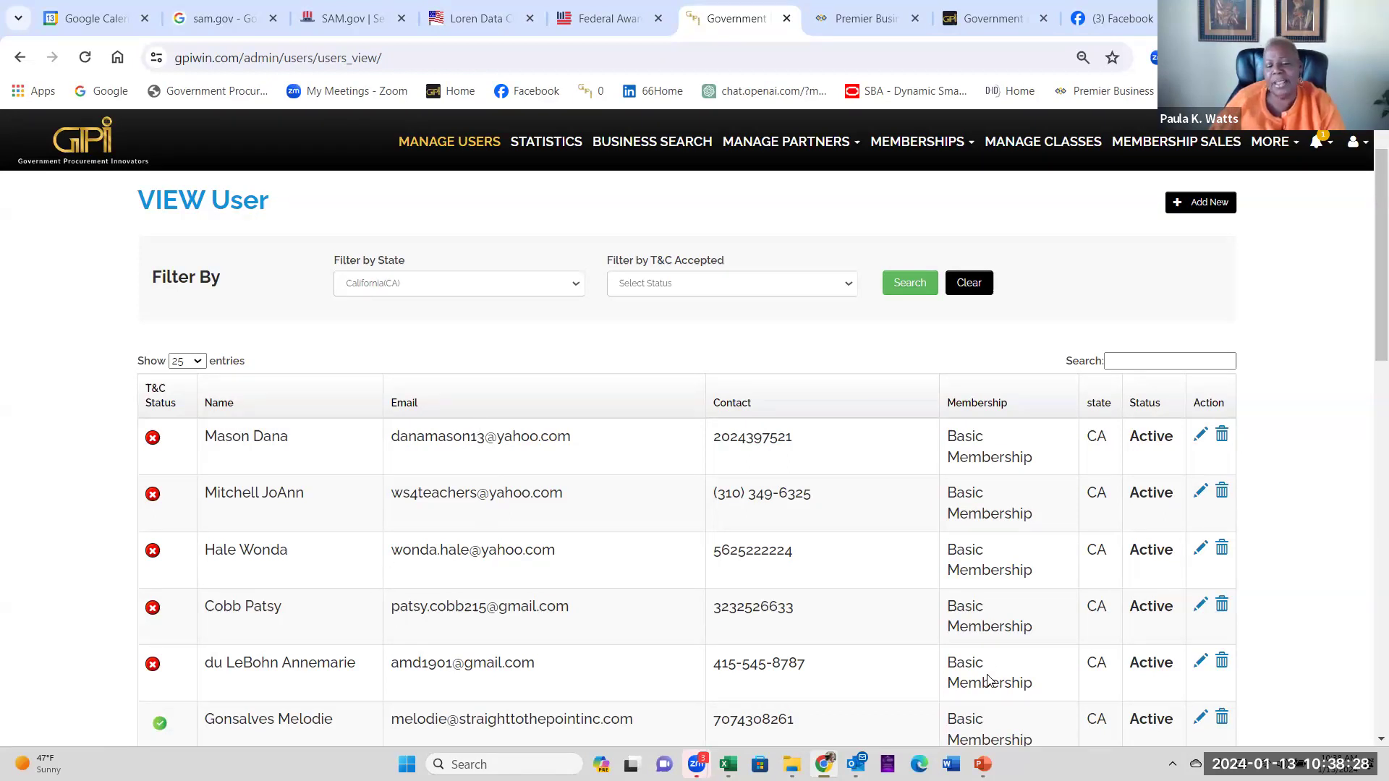
Go back to the public GPI website, open its Business Tube page and browse the webinar and master class videos
mouse_move(856, 763)
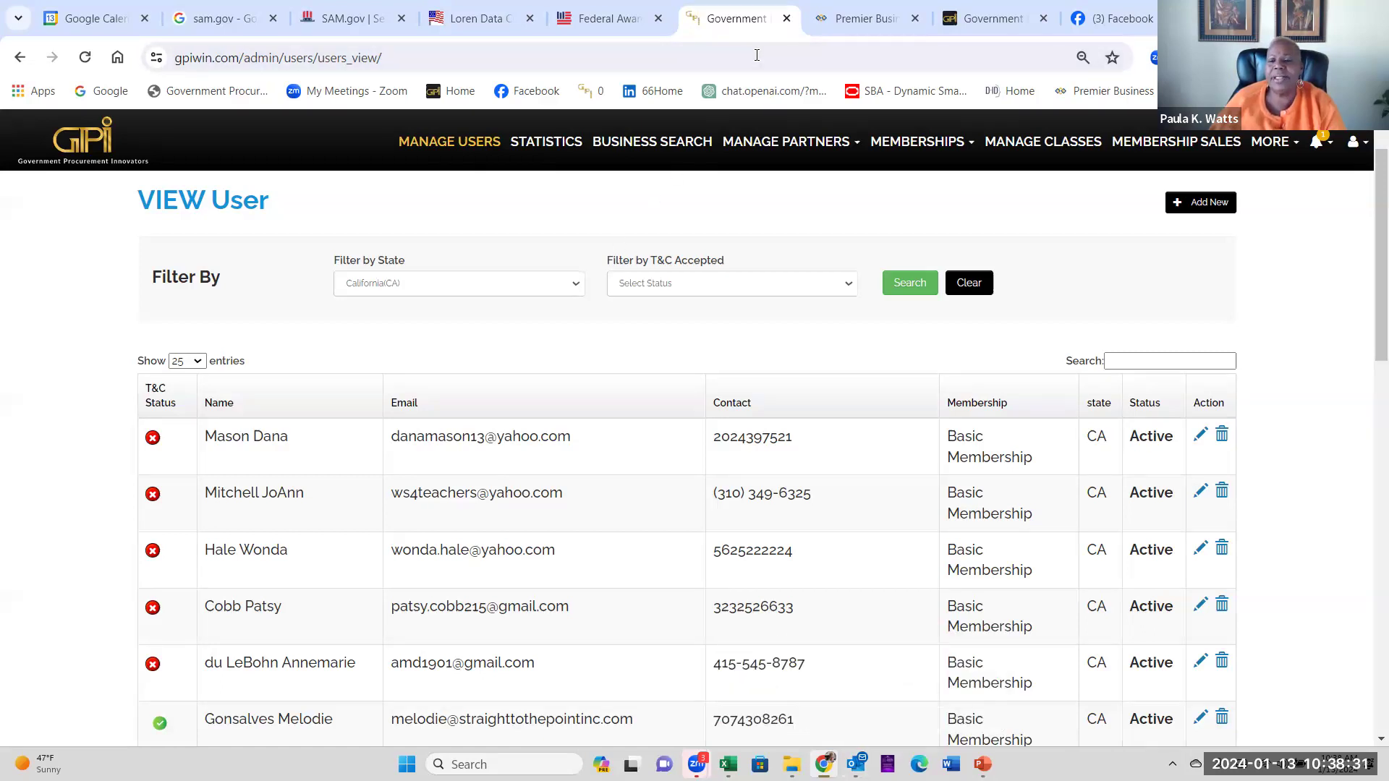
click(1010, 14)
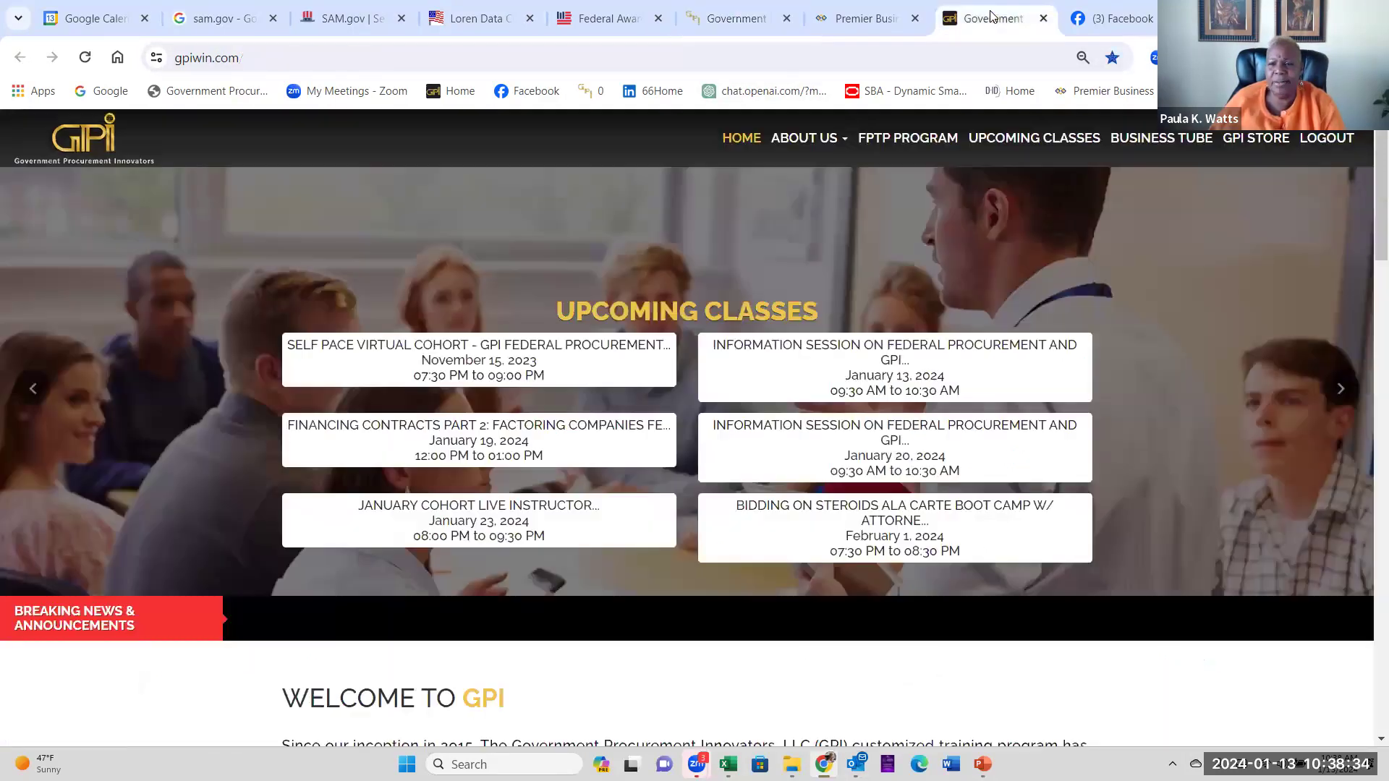
click(1157, 141)
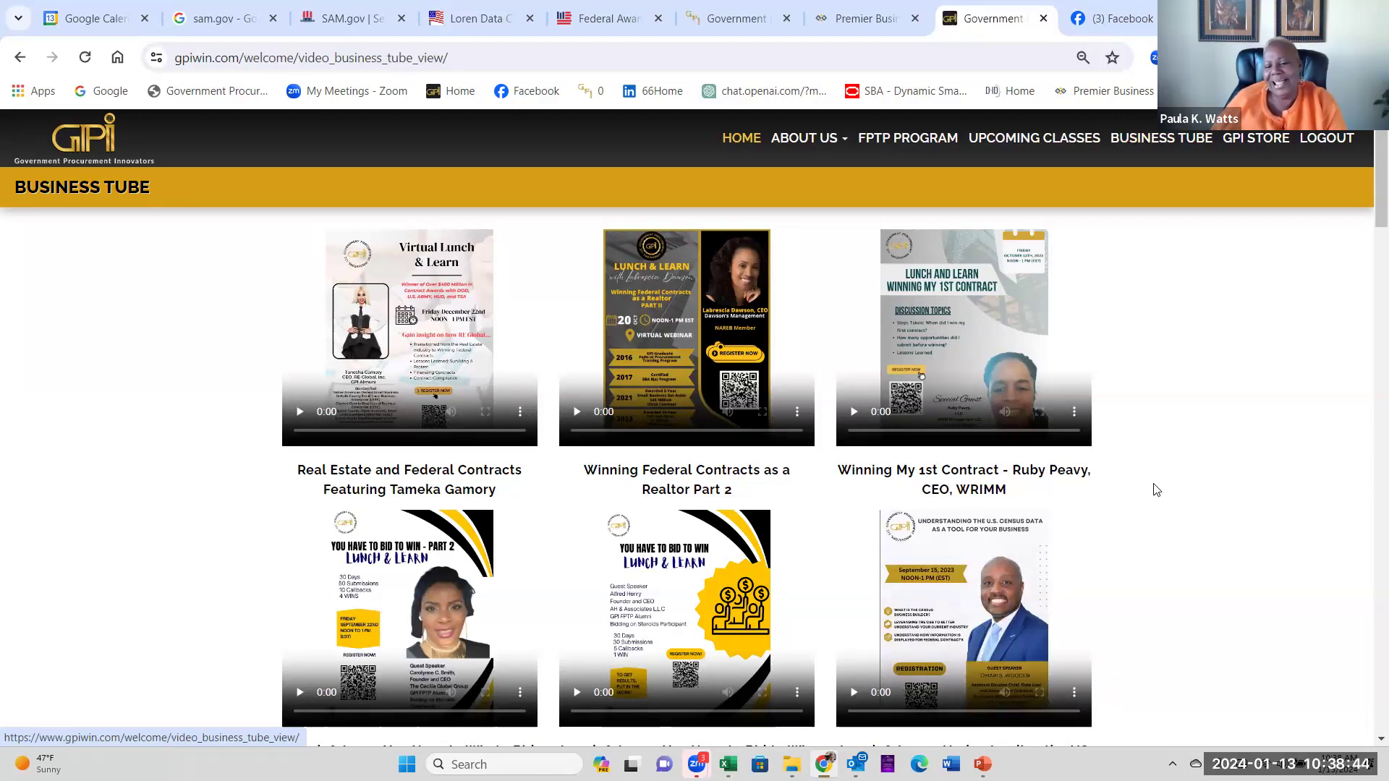
click(1367, 741)
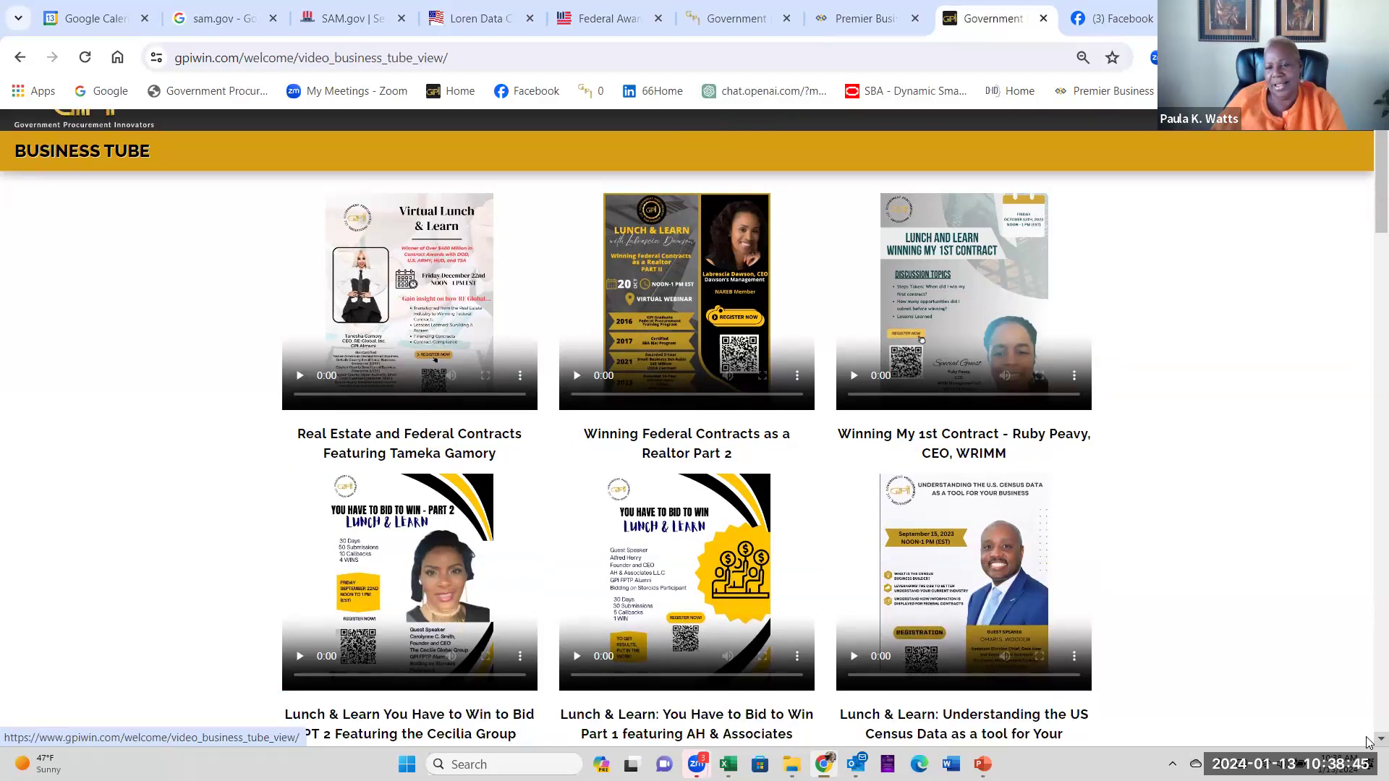
drag(1366, 741, 1369, 742)
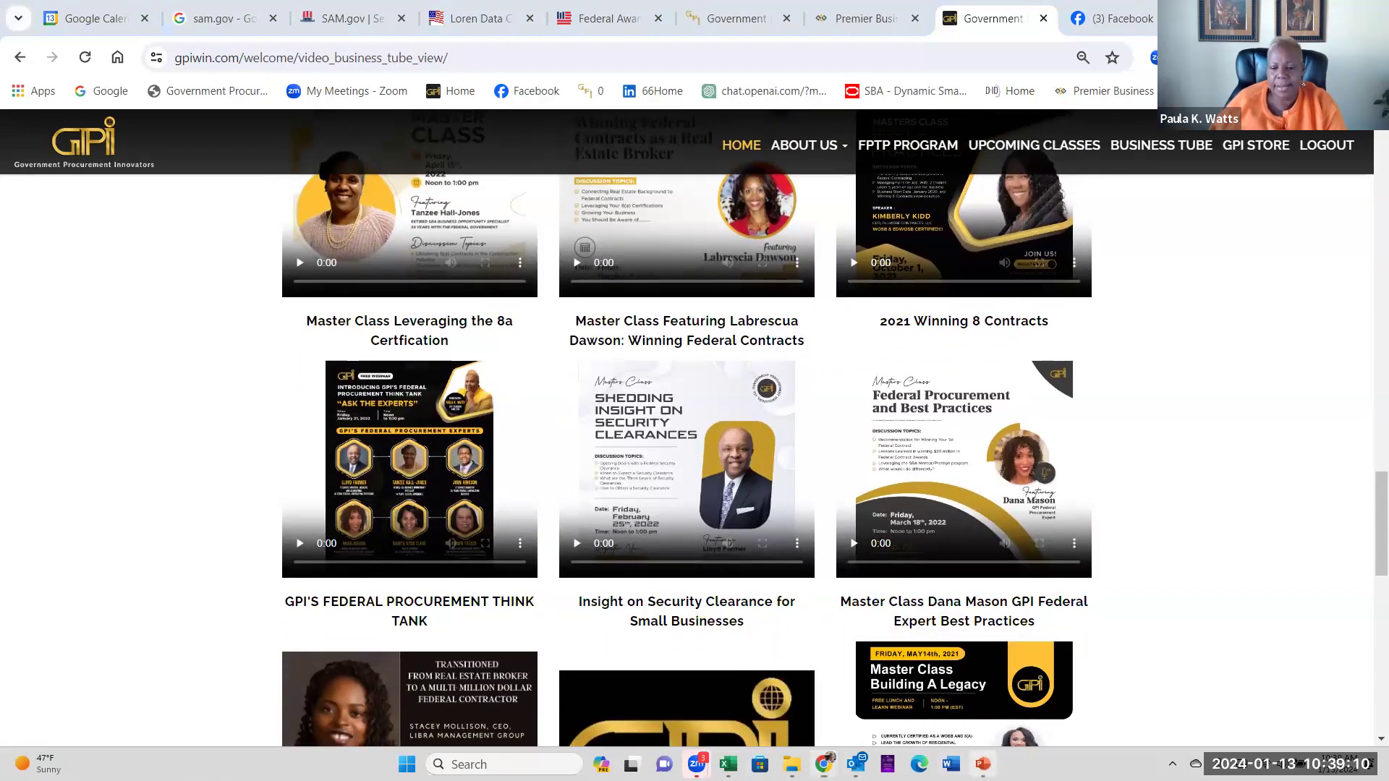
Switch to PowerPoint and resume the slide show at the Federal Procurement Training Program pricing slide
key(alt+Tab)
click(110, 112)
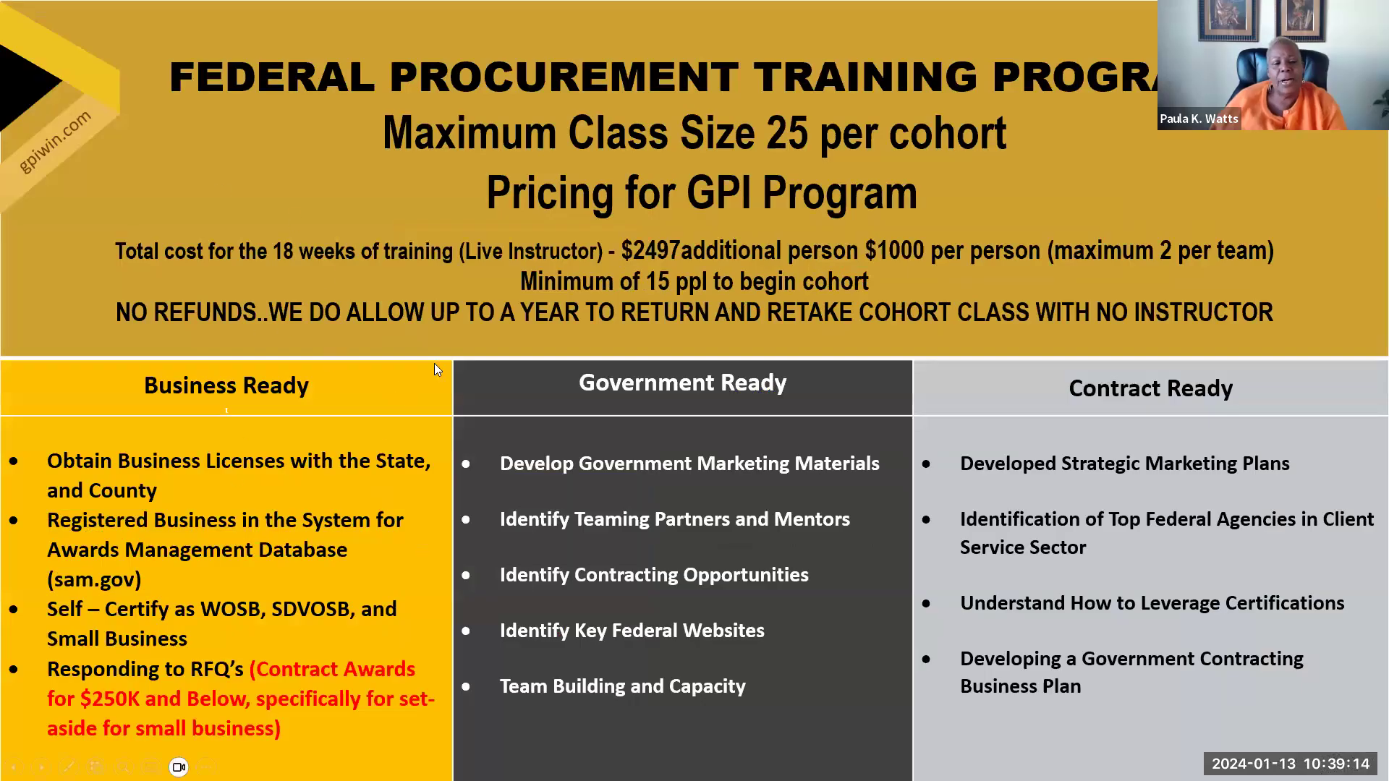